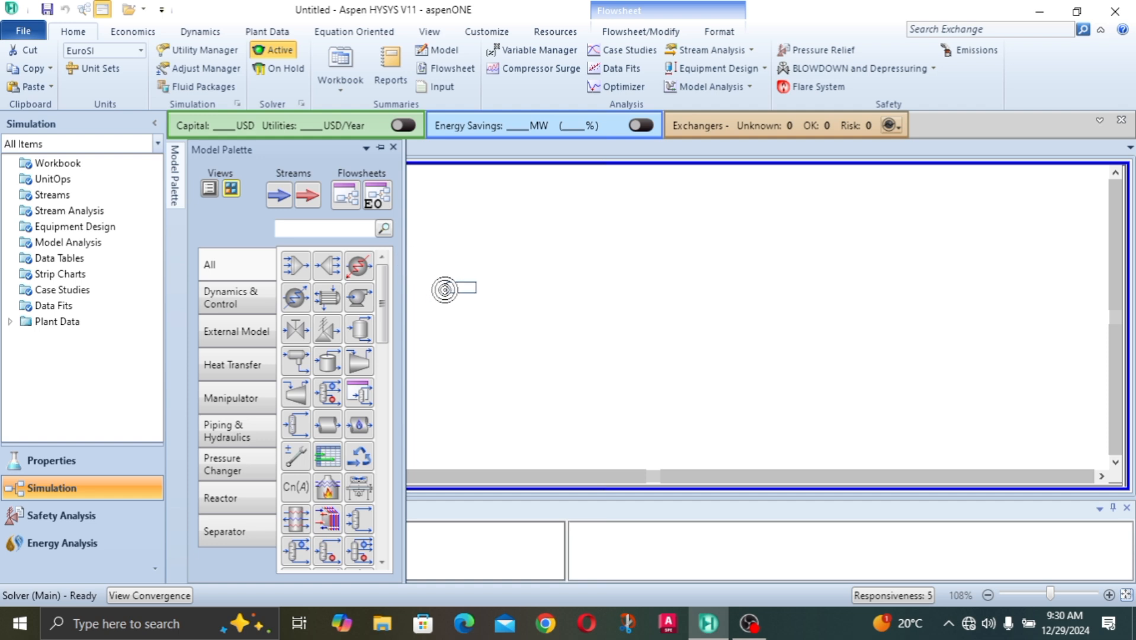
- Place a material stream near the left side of the flowsheet and name it ETHANOL/H2O
click(449, 296)
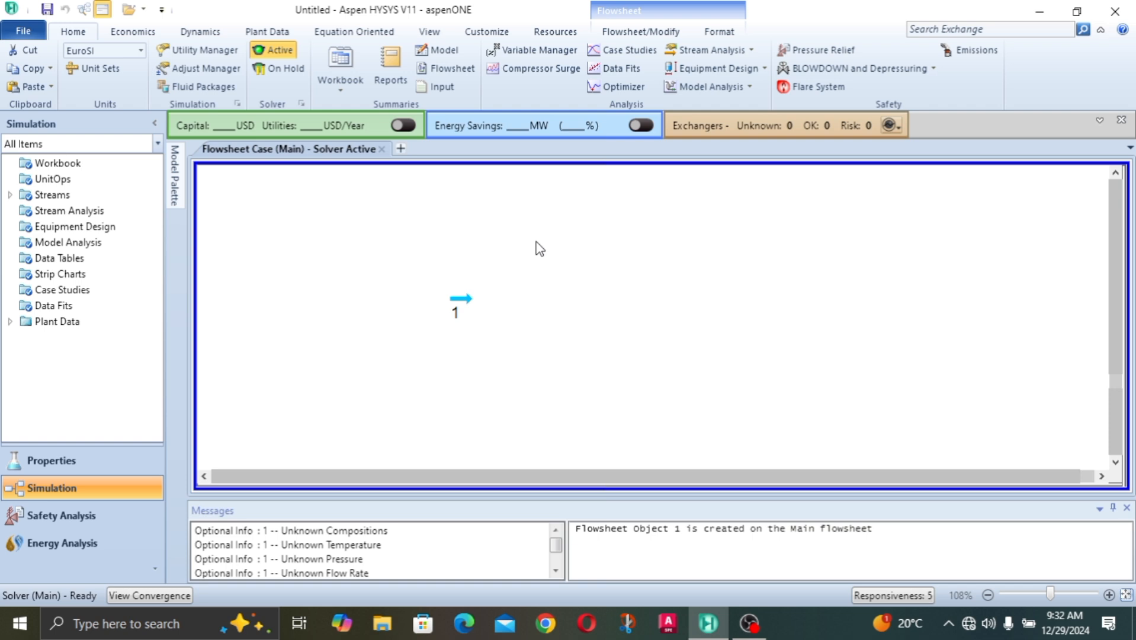
drag(452, 305, 347, 309)
double_click(347, 309)
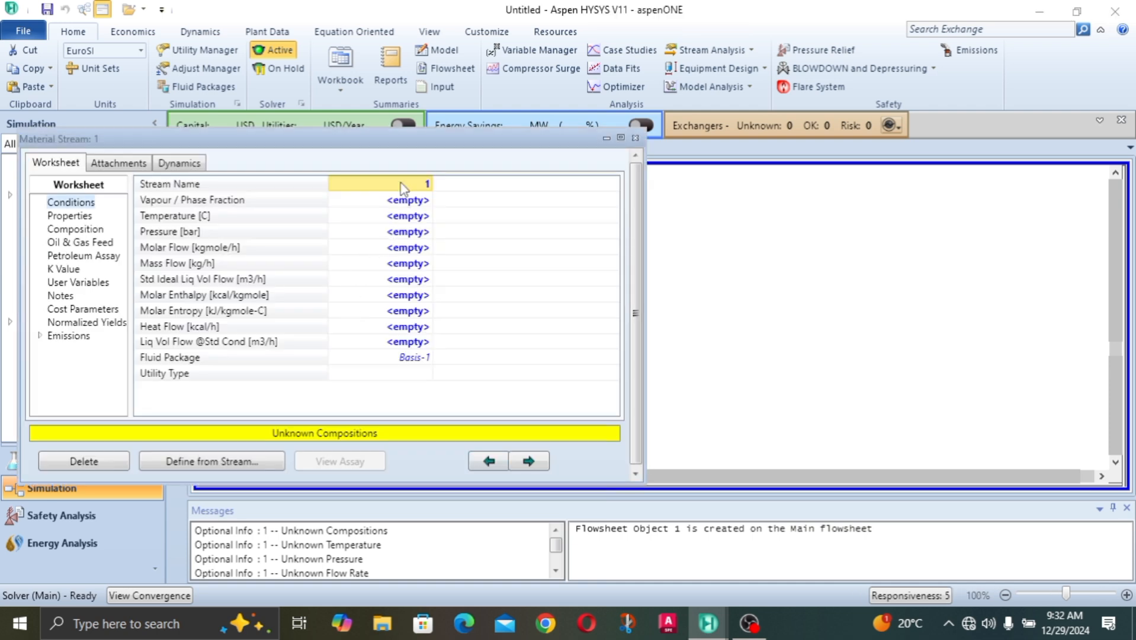
text(ETHANLO)
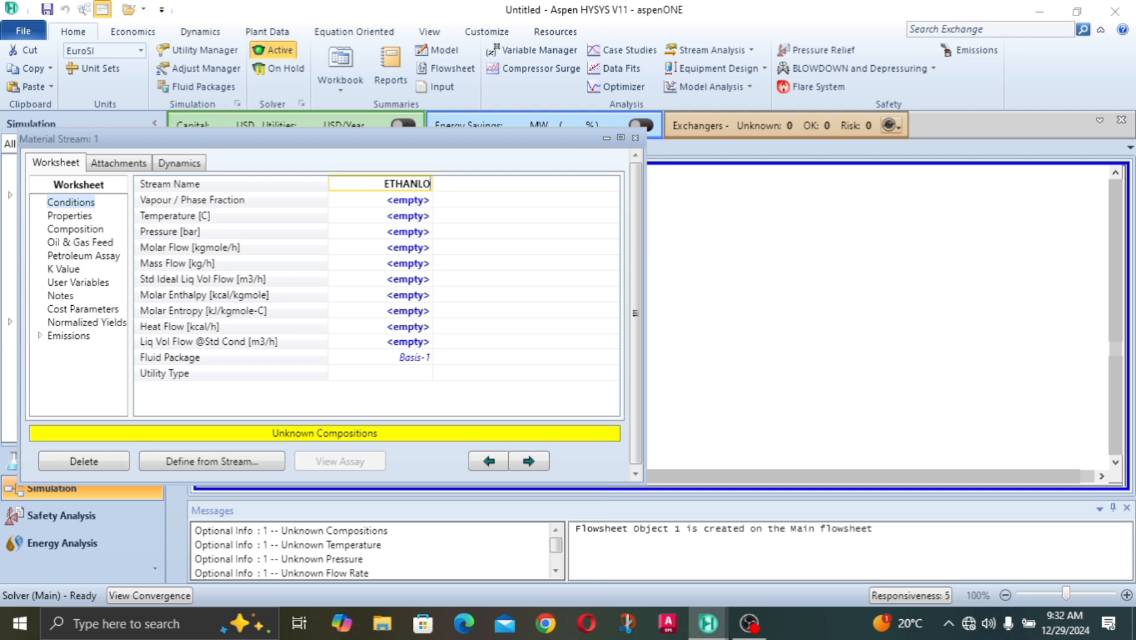
key(BackSpace)
key(BackSpace)
text(OL/H2O)
key(Return)
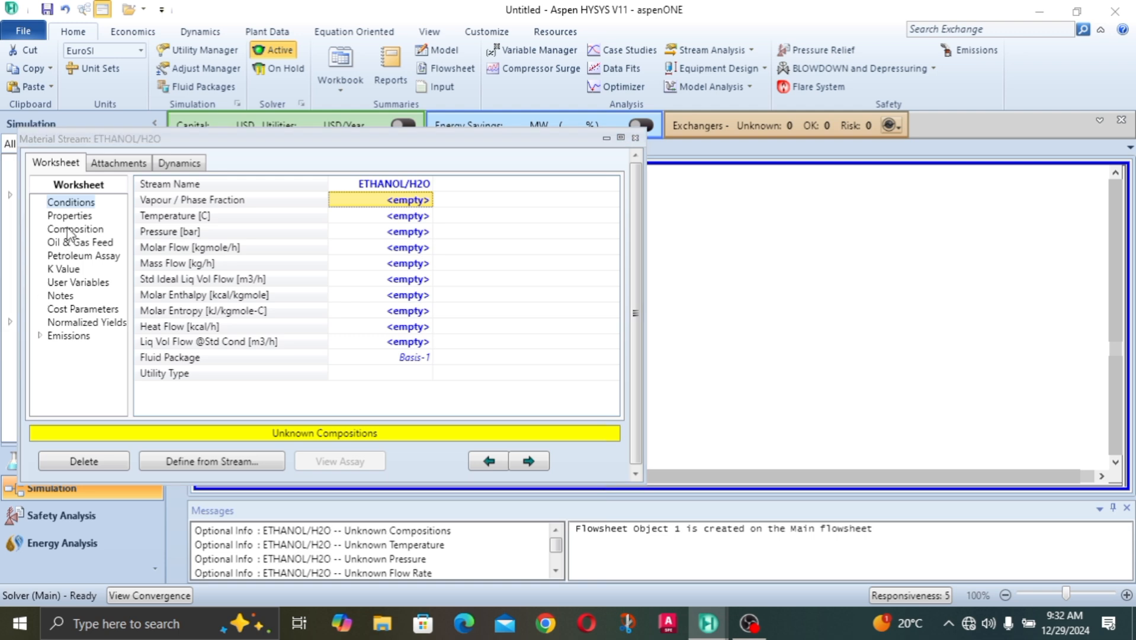
- Change the ETHANOL/H2O stream's composition basis to Mass Fractions
click(74, 229)
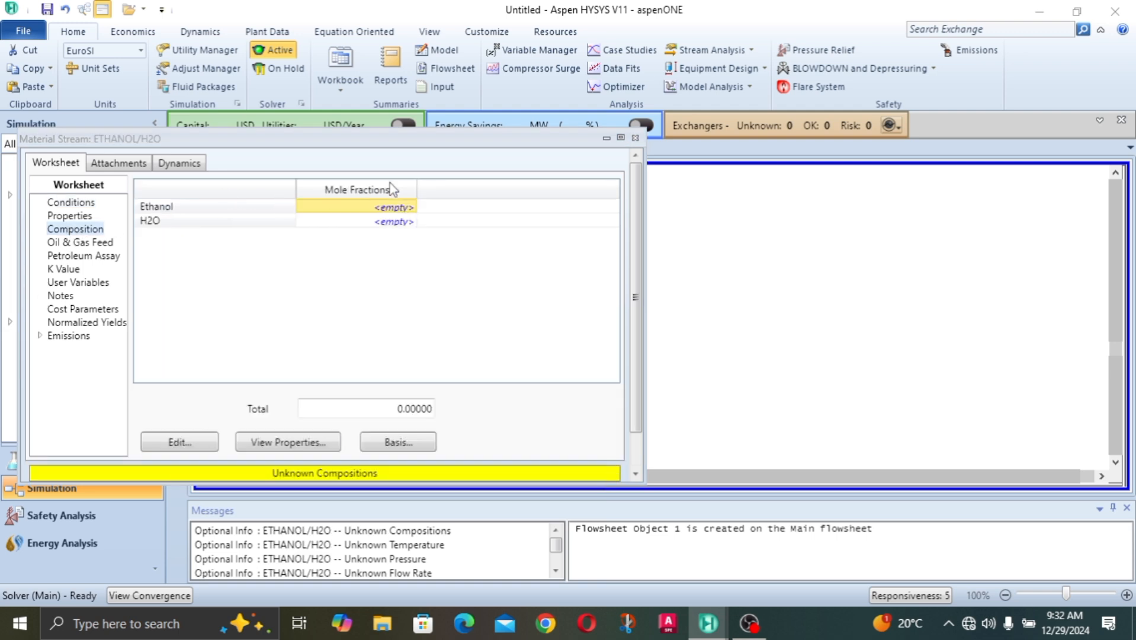
click(399, 442)
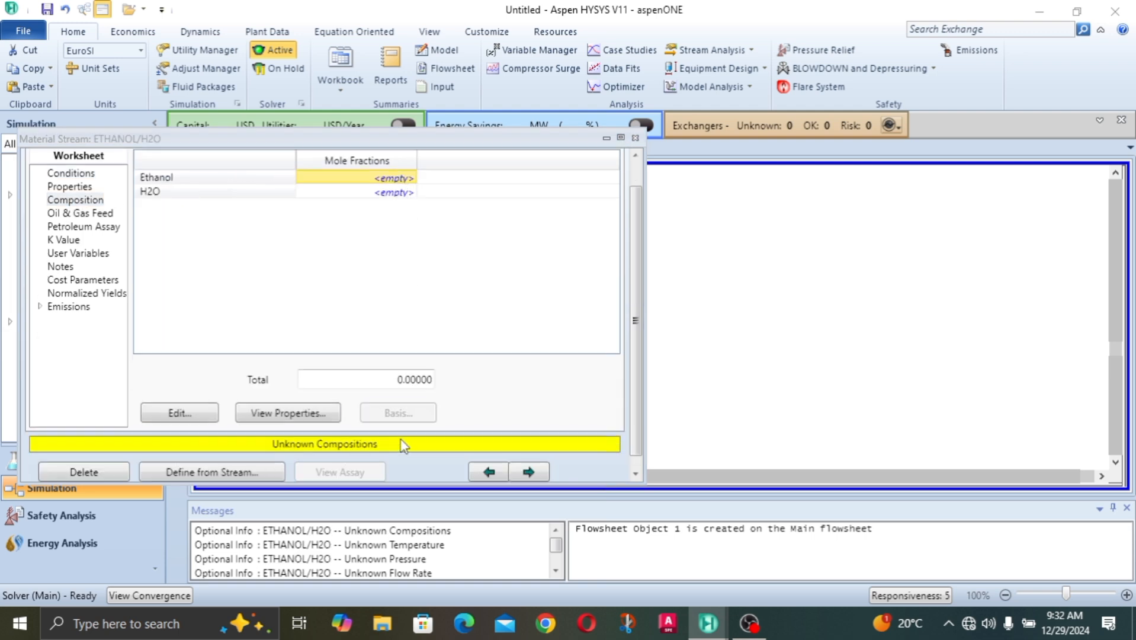
click(513, 276)
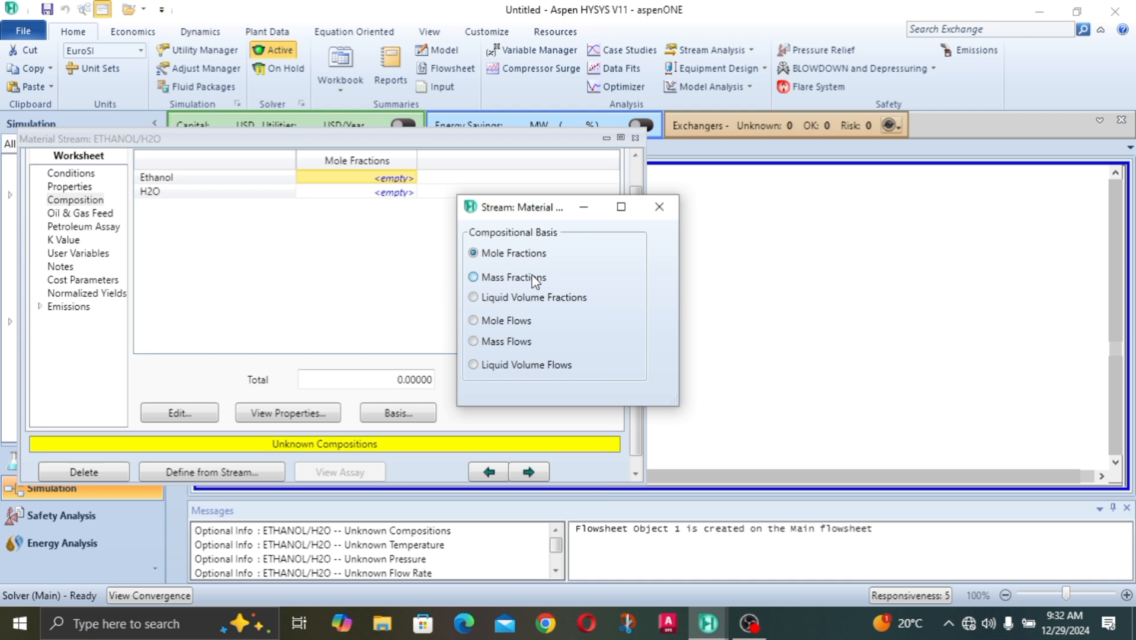
click(660, 206)
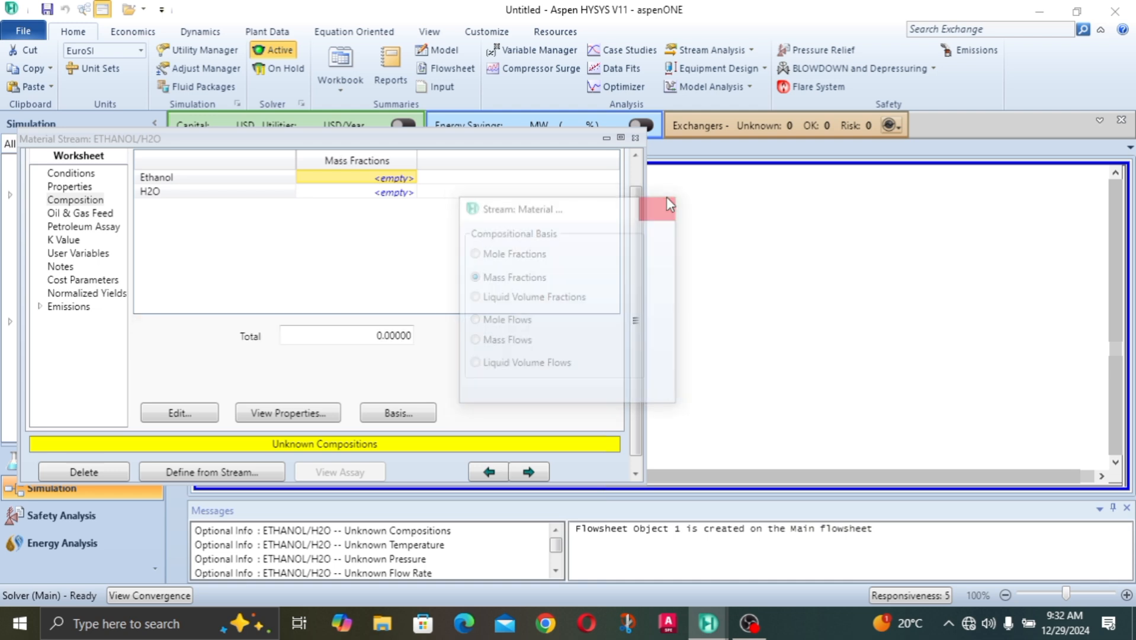
- Set the stream composition to mass fractions of 0.3 for Ethanol and 0.7 for H2O
click(385, 183)
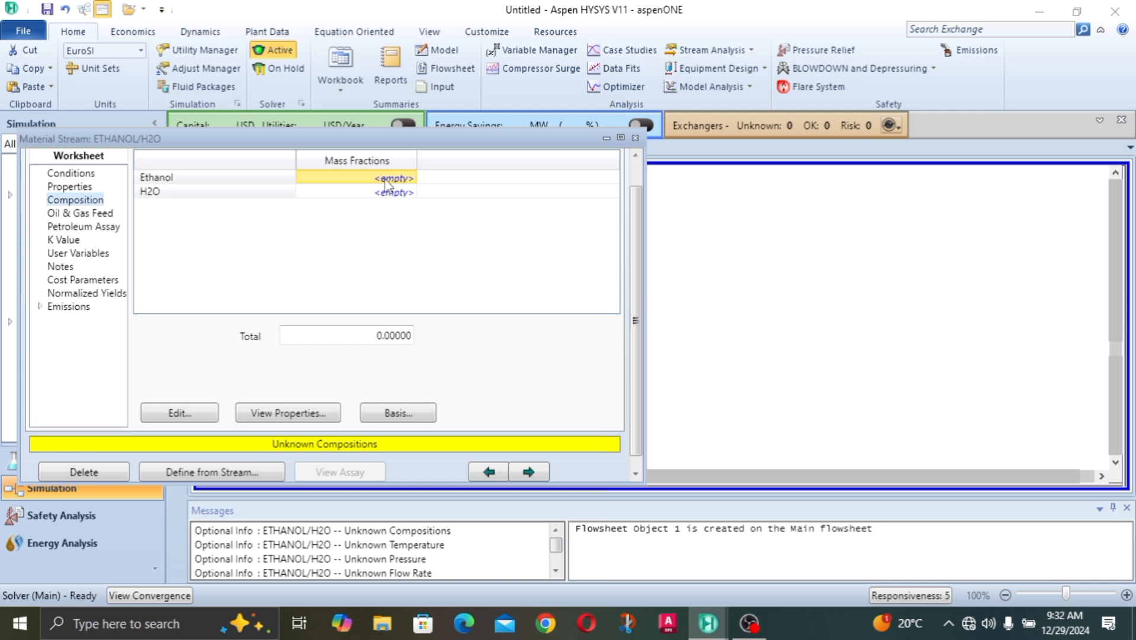
click(386, 178)
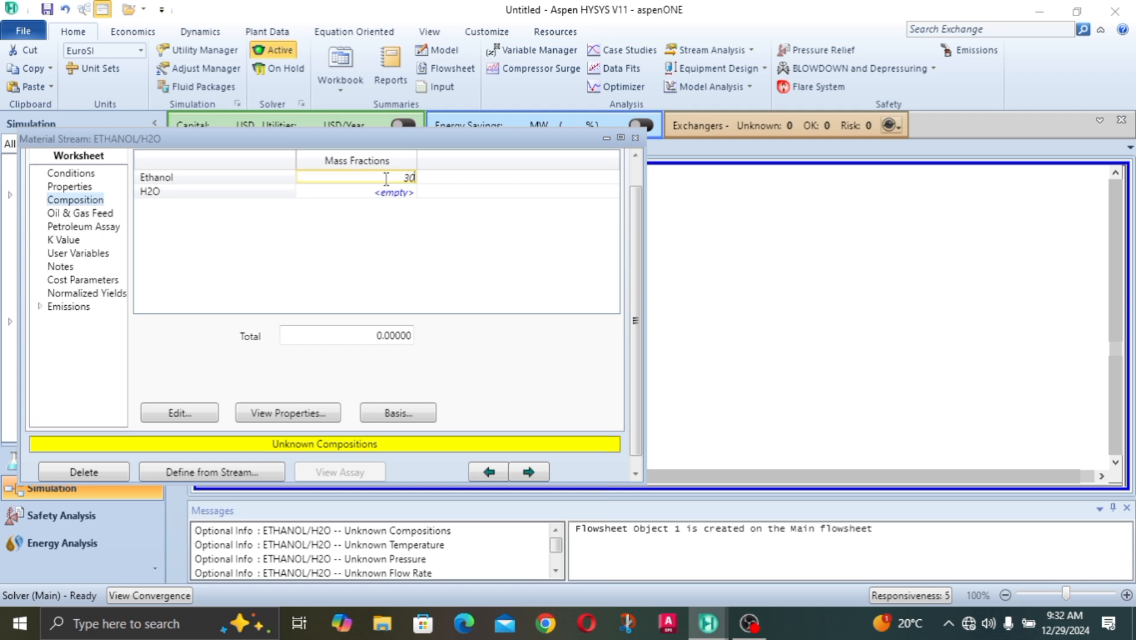
text(0.3)
key(Return)
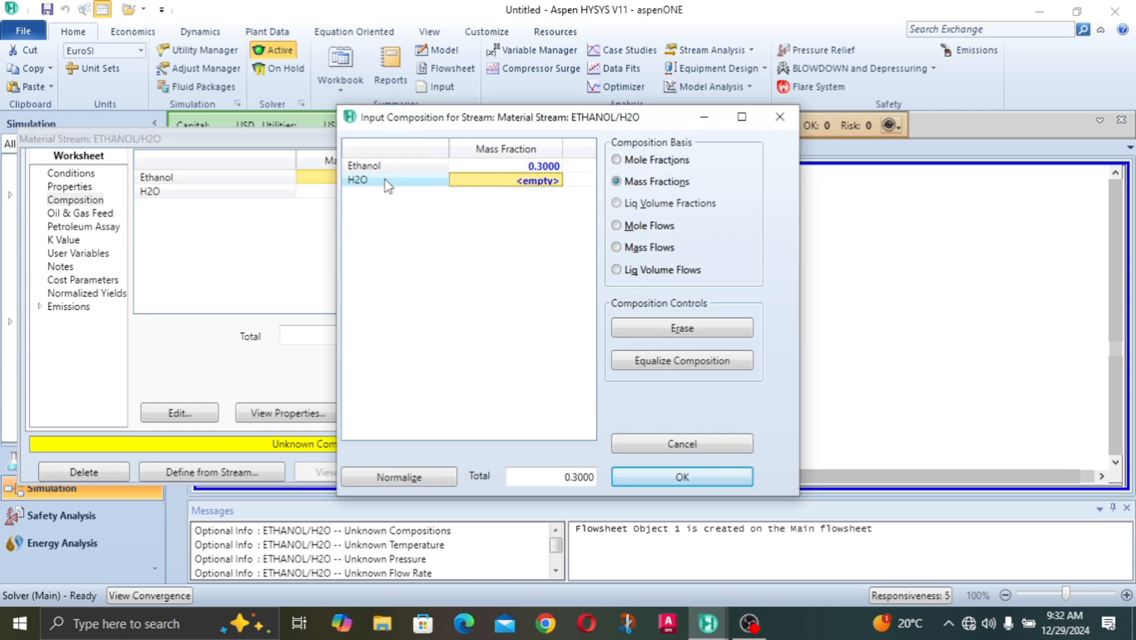
text(0.7)
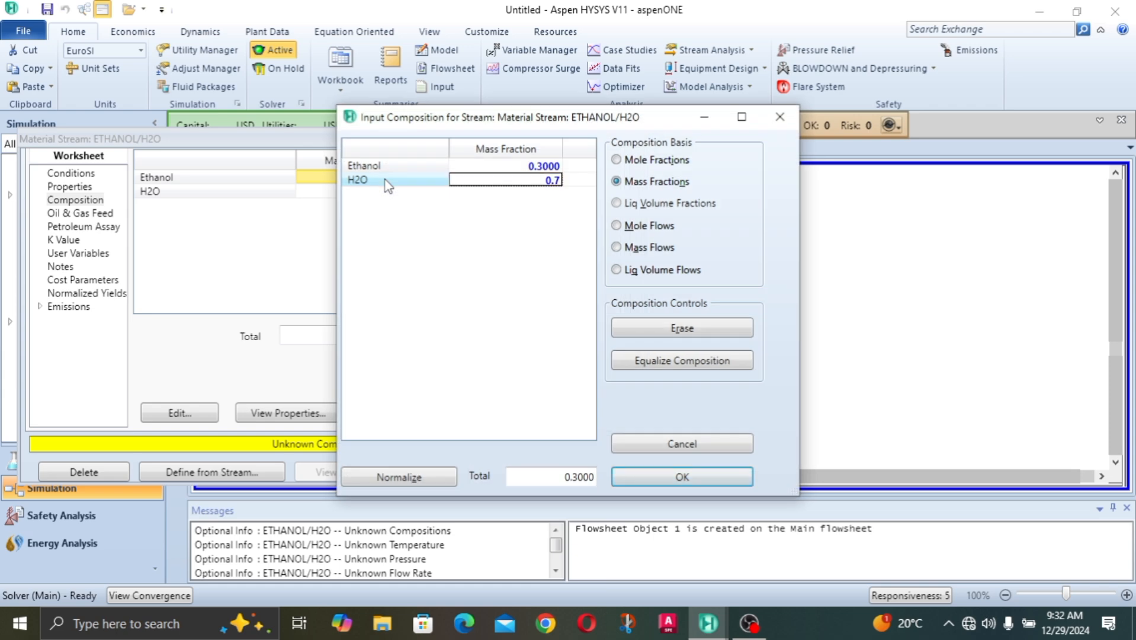
key(Return)
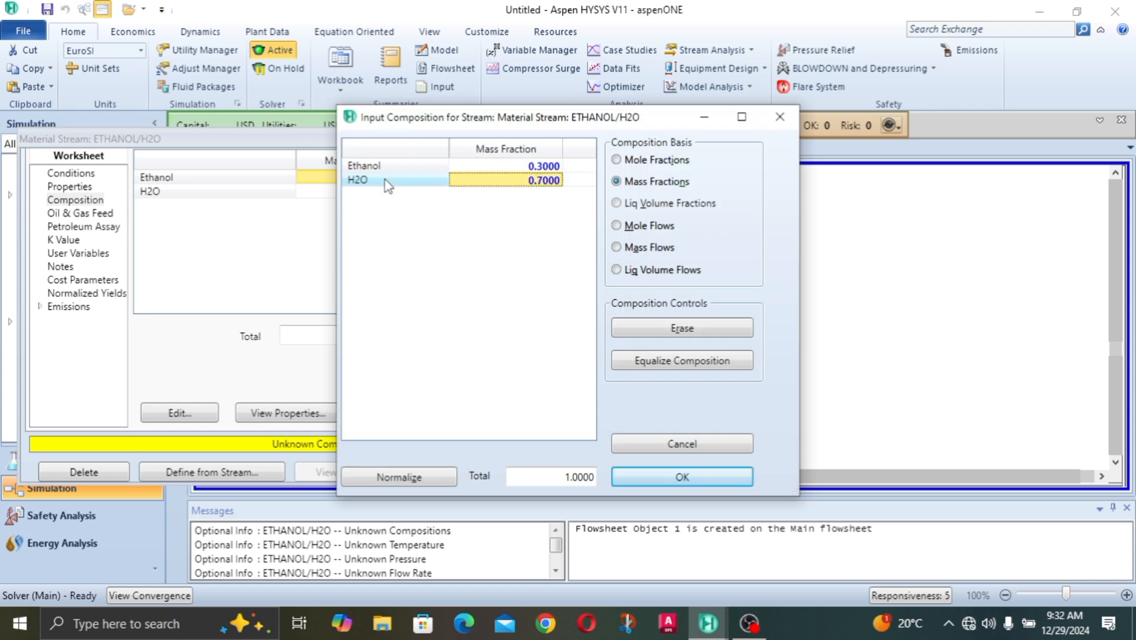
click(664, 477)
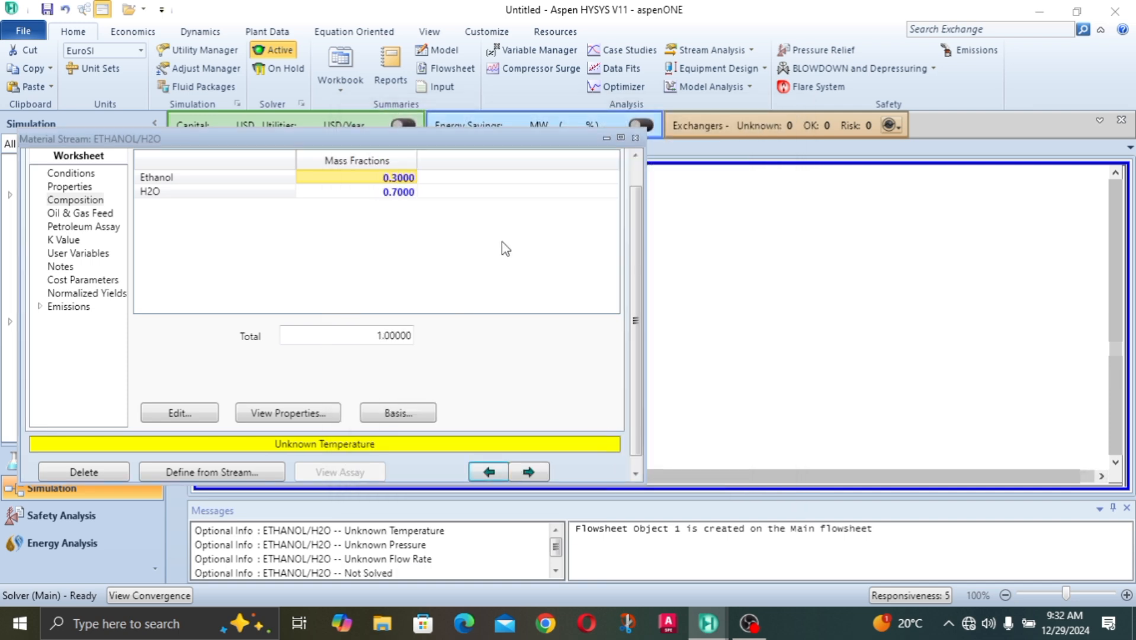
- Set the ETHANOL/H2O stream's temperature to 81 C and its pressure to 1 atm
scroll(636, 285, up, 2)
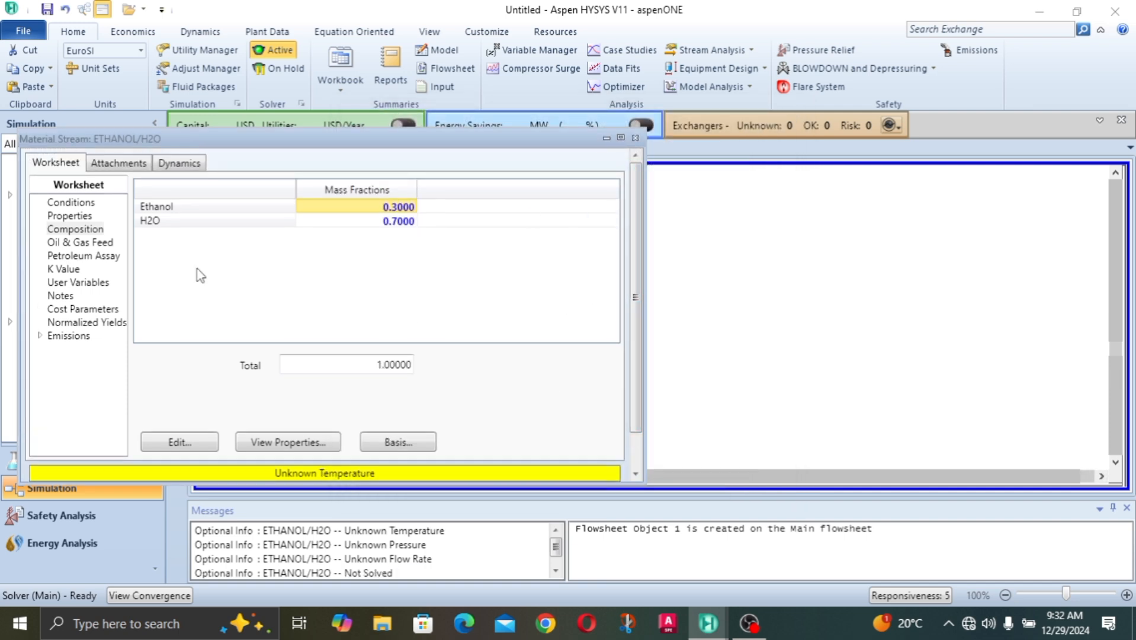
click(65, 203)
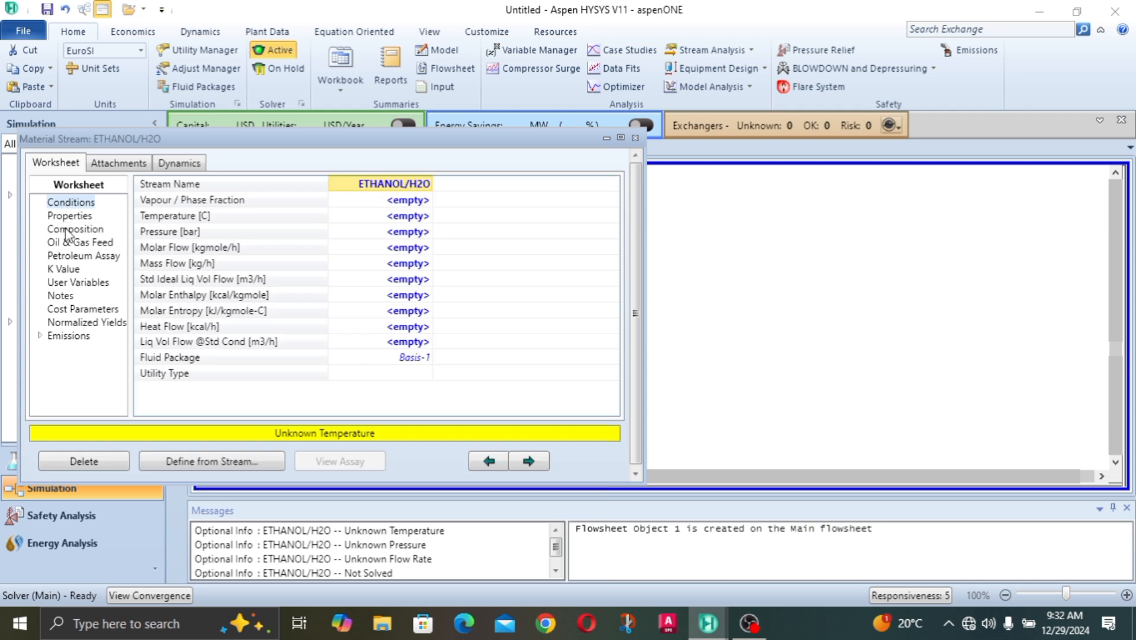
click(401, 223)
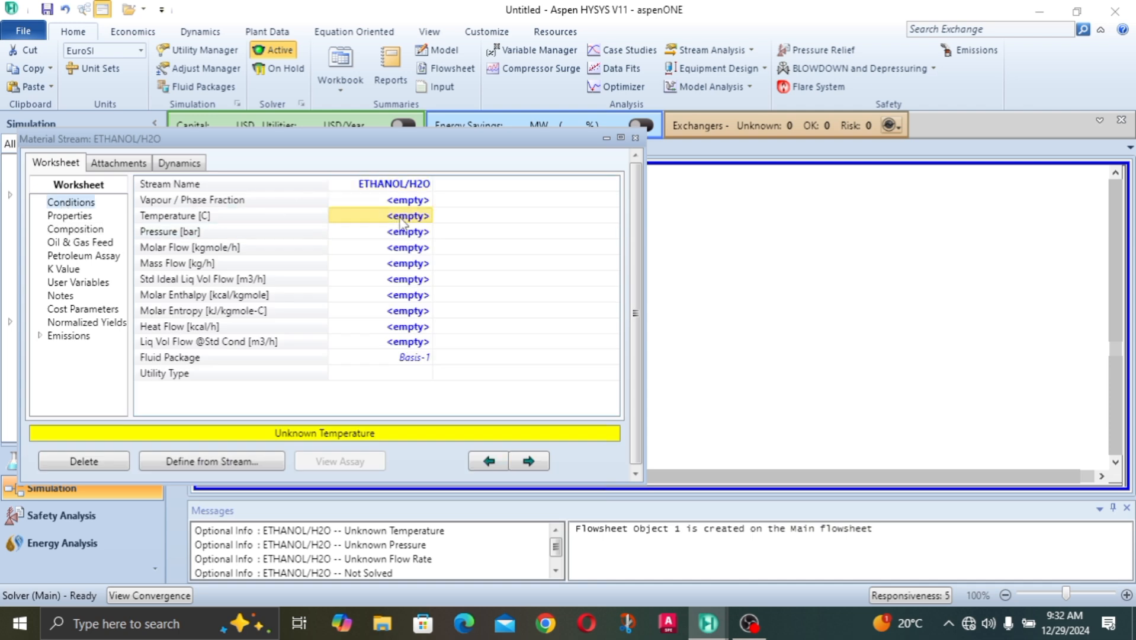
text(81)
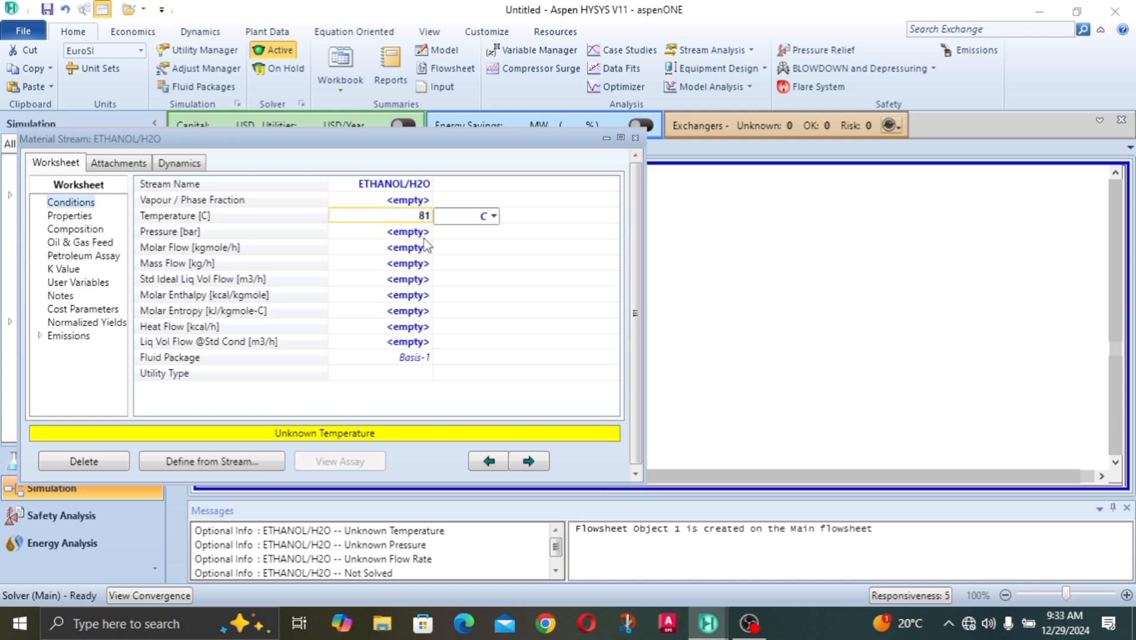
key(Return)
text(1)
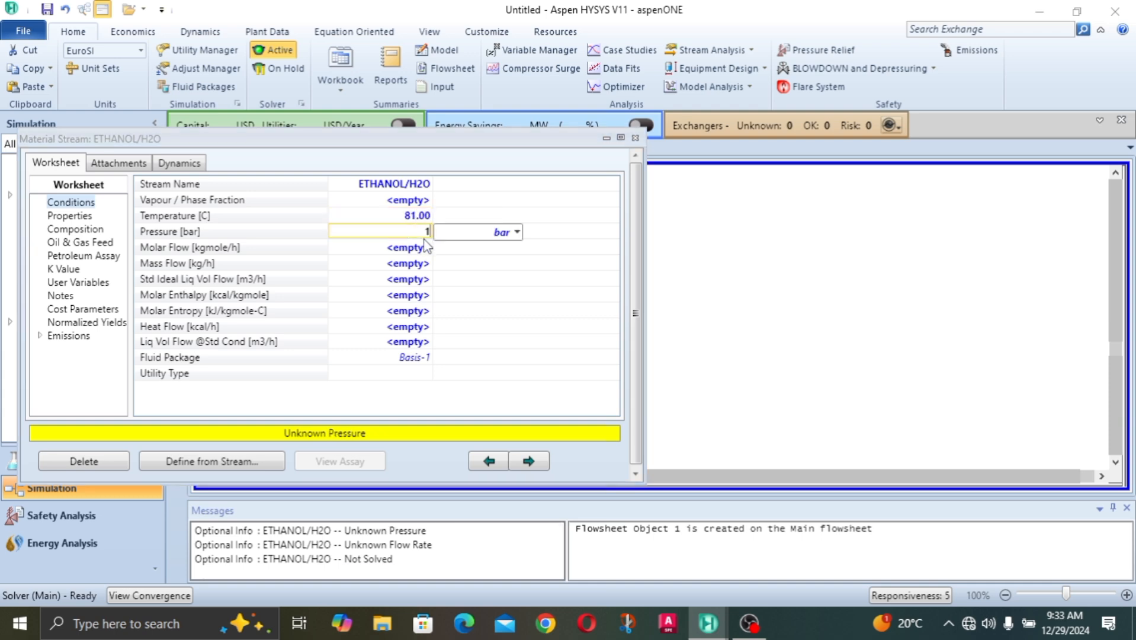
click(522, 228)
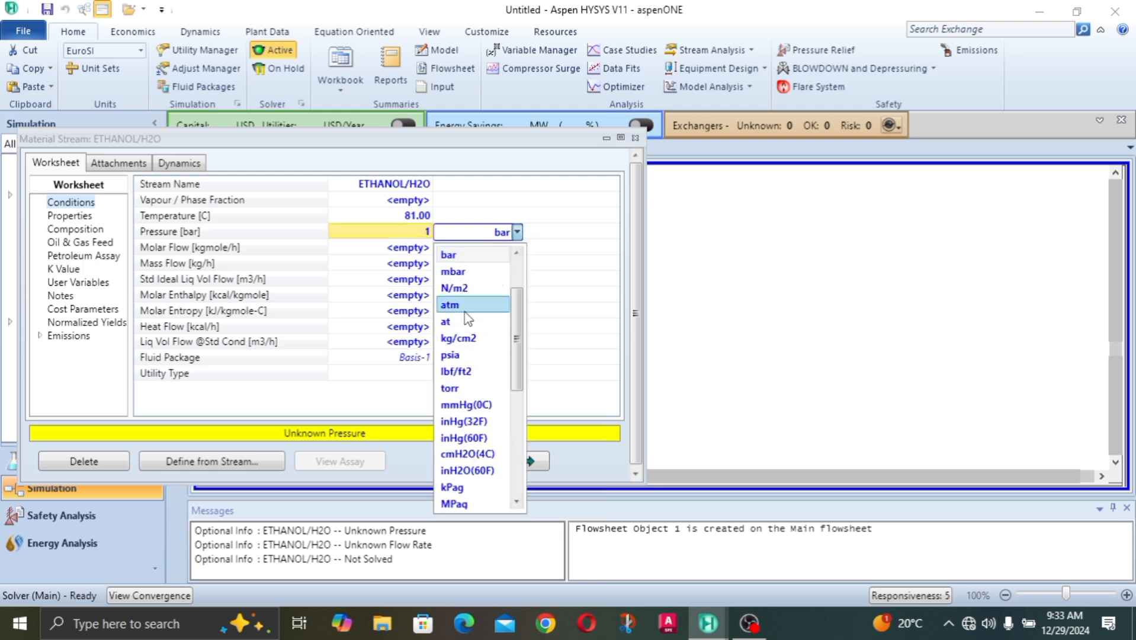
click(450, 304)
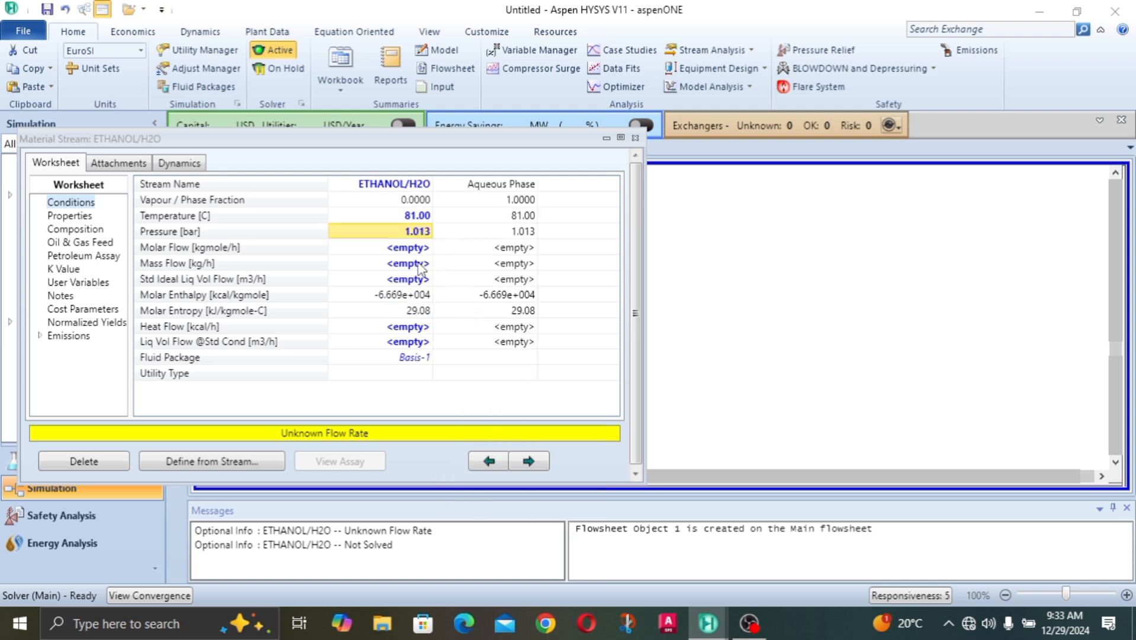
- Set the ETHANOL/H2O stream's mass flow to 50000 kg/h and close the stream's properties
click(419, 268)
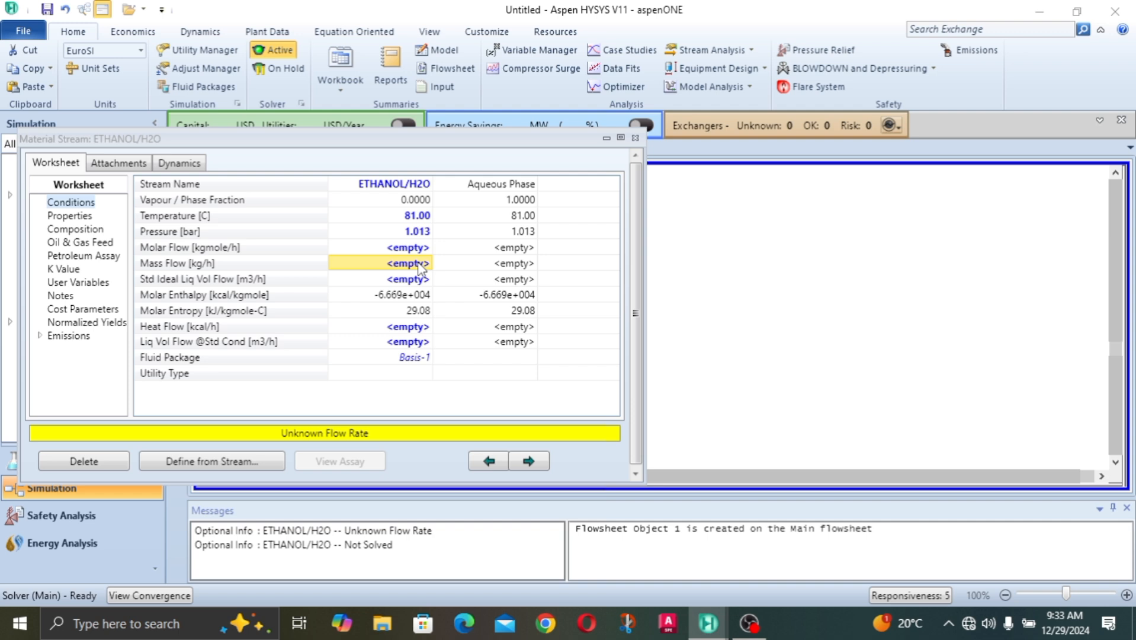
text(50000)
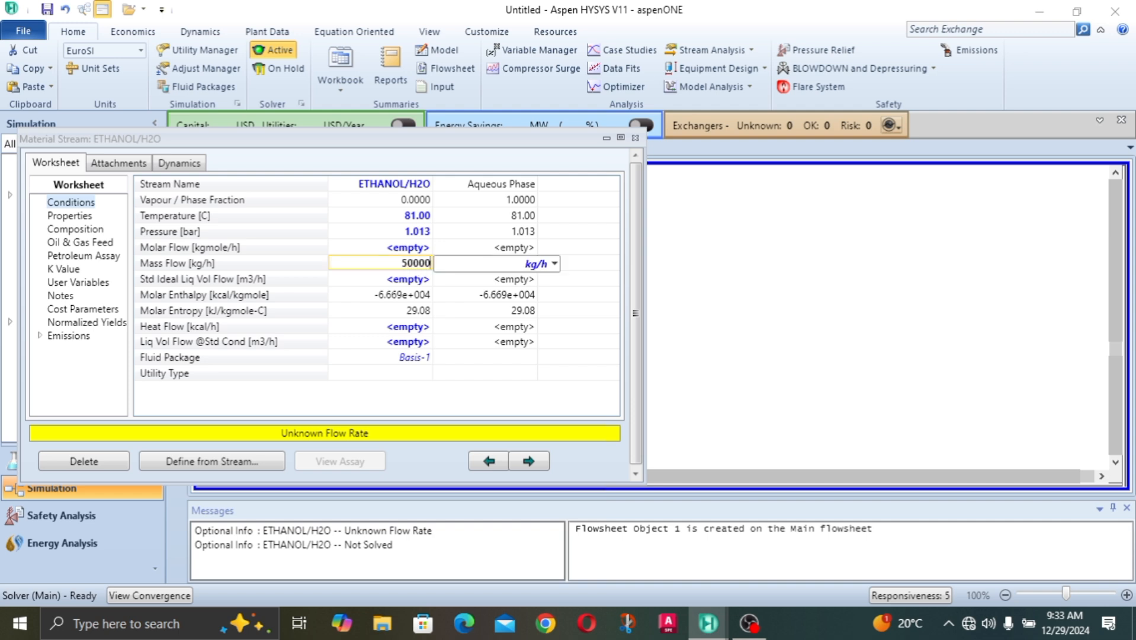
key(Return)
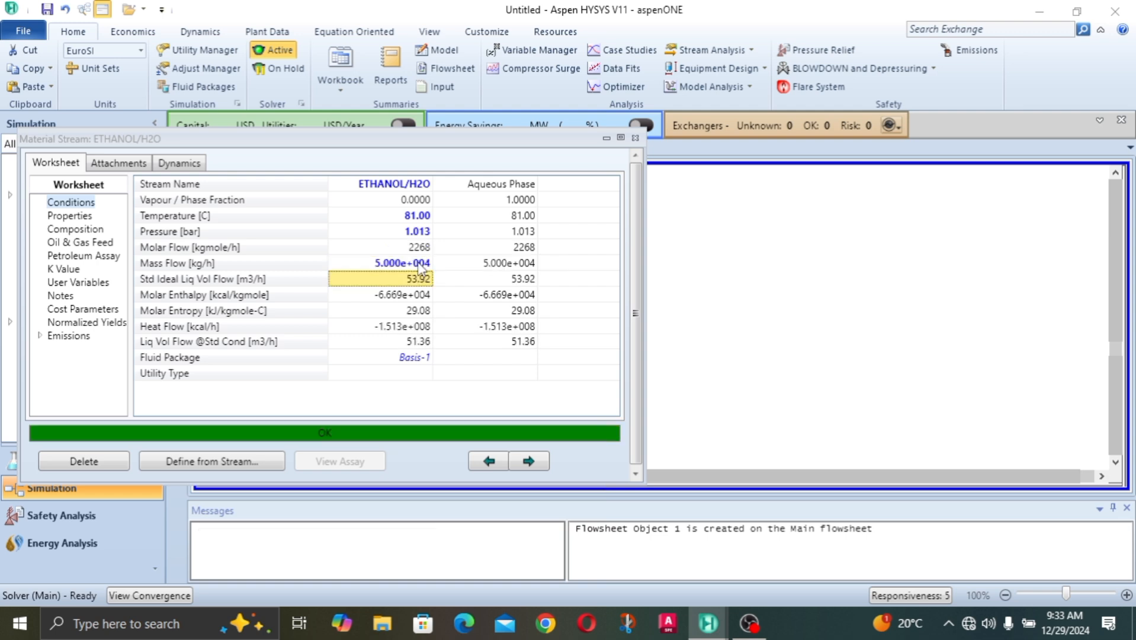
mouse_move(419, 268)
click(636, 137)
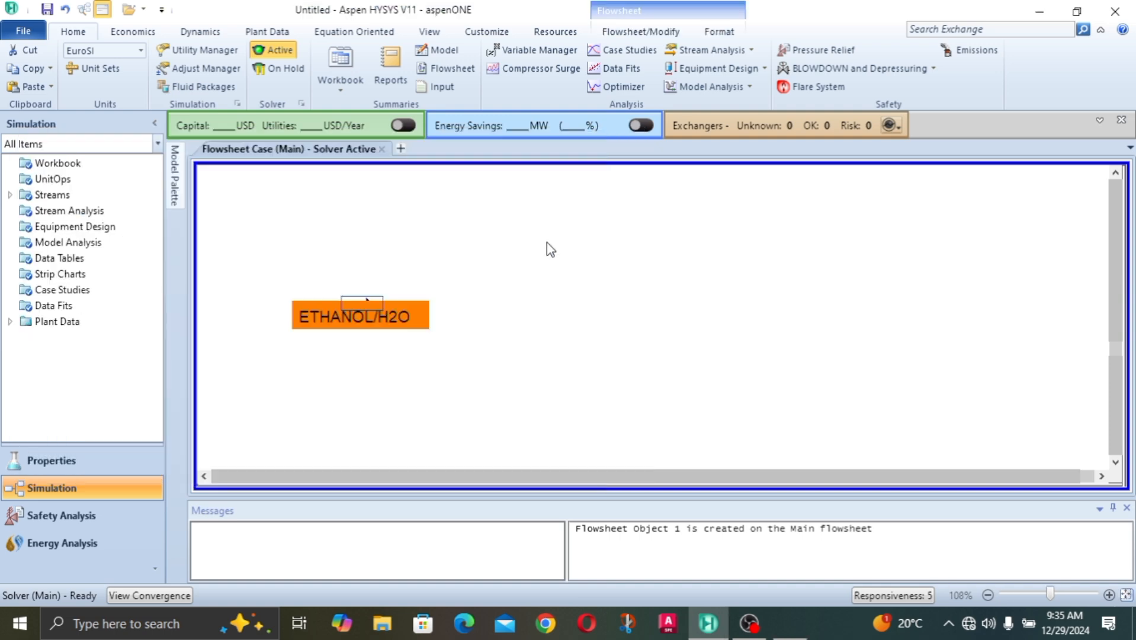
- Add a distillation column to the flowsheet to the right of the ETHANOL/H2O stream
click(175, 178)
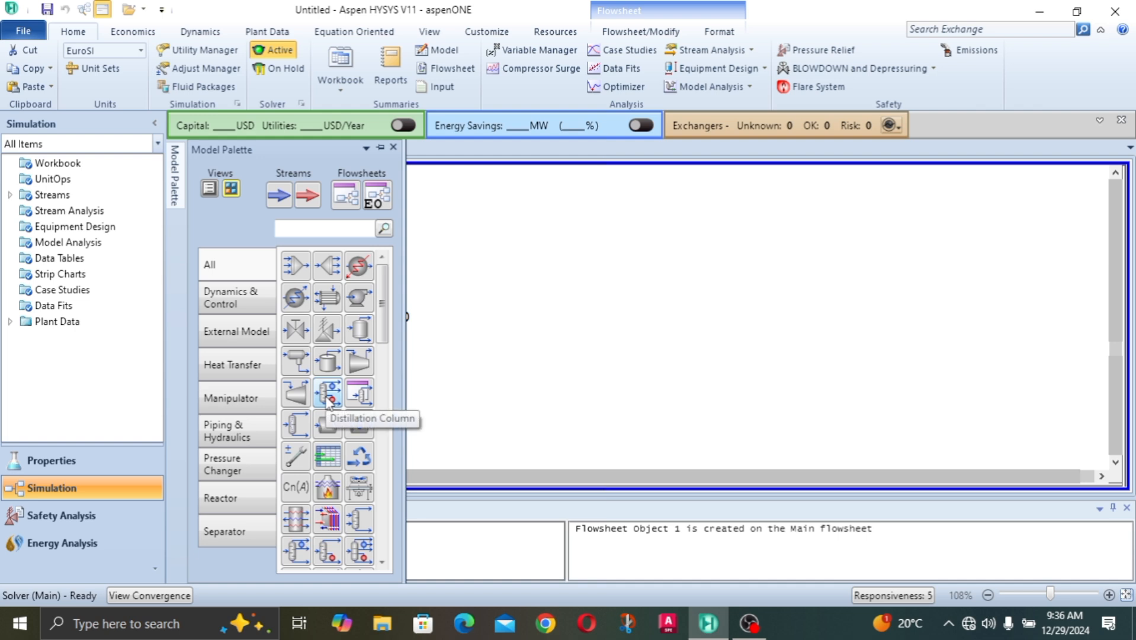
drag(327, 400, 467, 406)
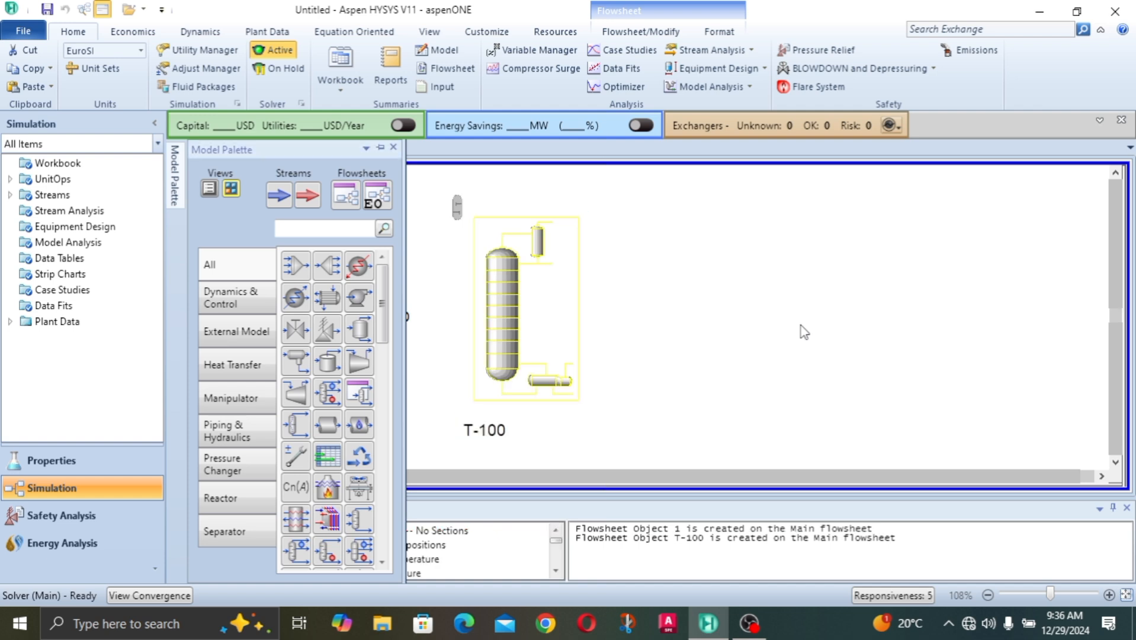
drag(541, 339, 526, 349)
click(689, 333)
click(793, 309)
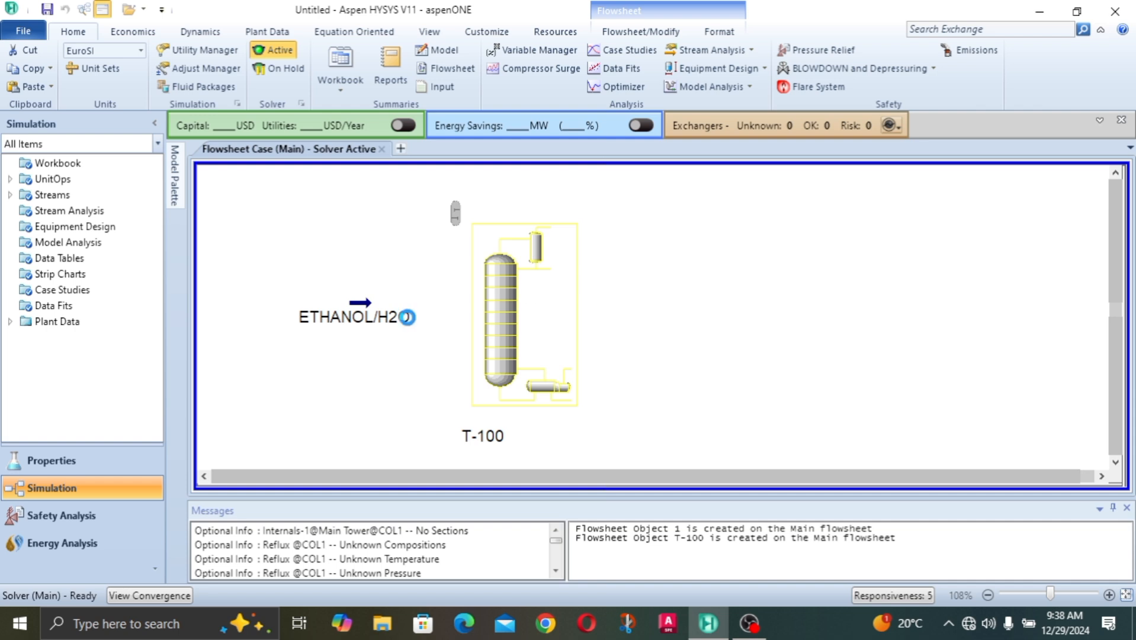
- Open the distillation column's input expert and compare the Total, Partial and Full Rflx condenser configurations
click(516, 315)
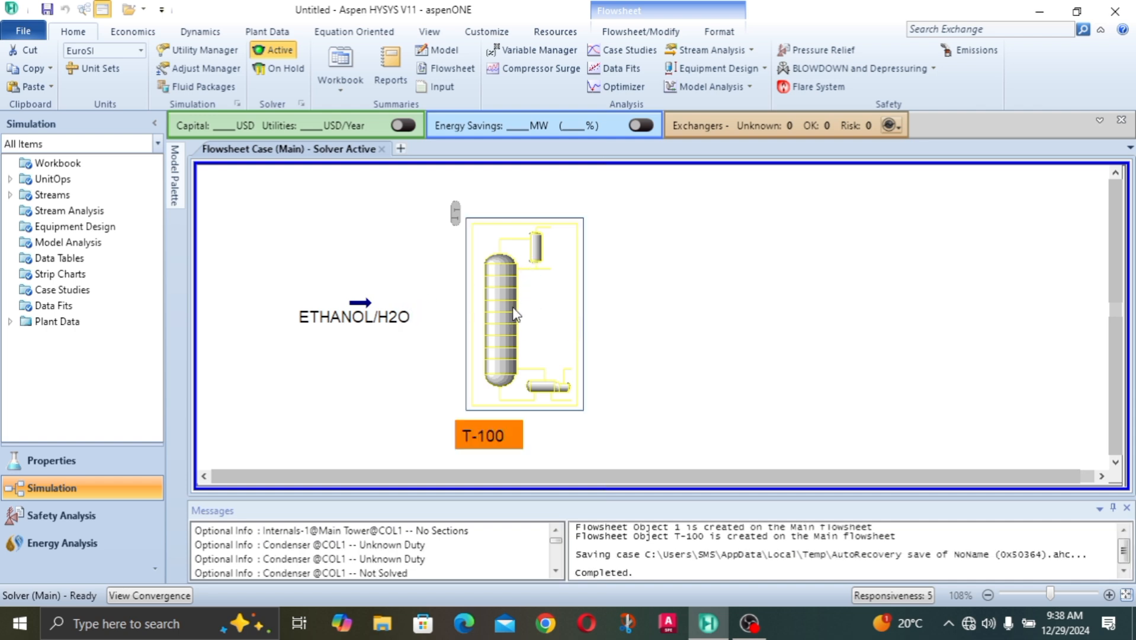
double_click(515, 315)
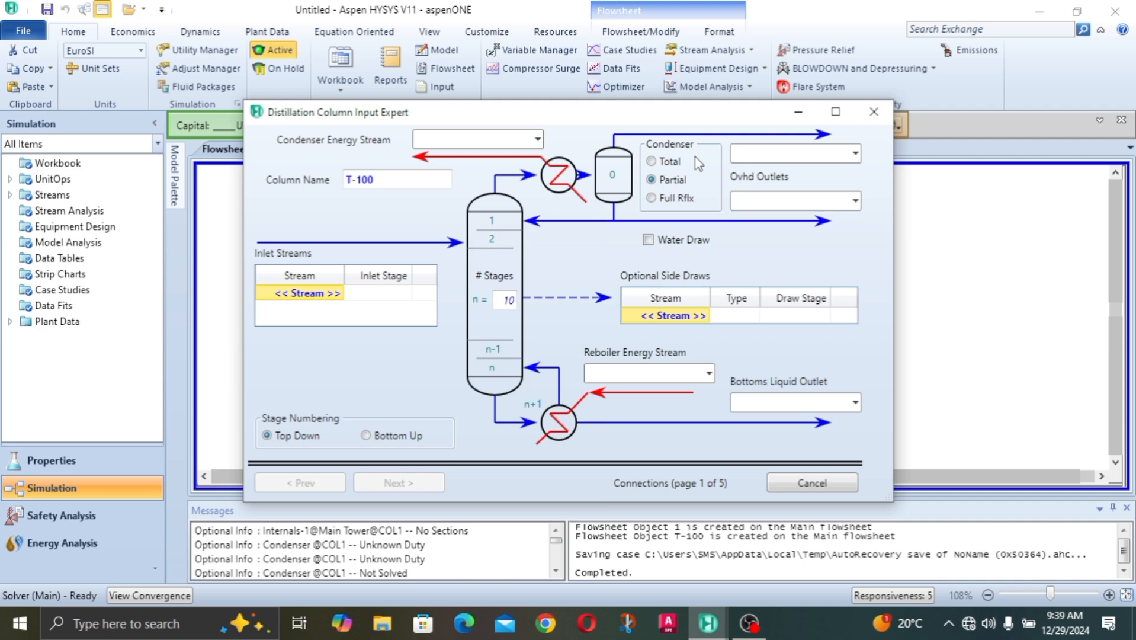
click(667, 169)
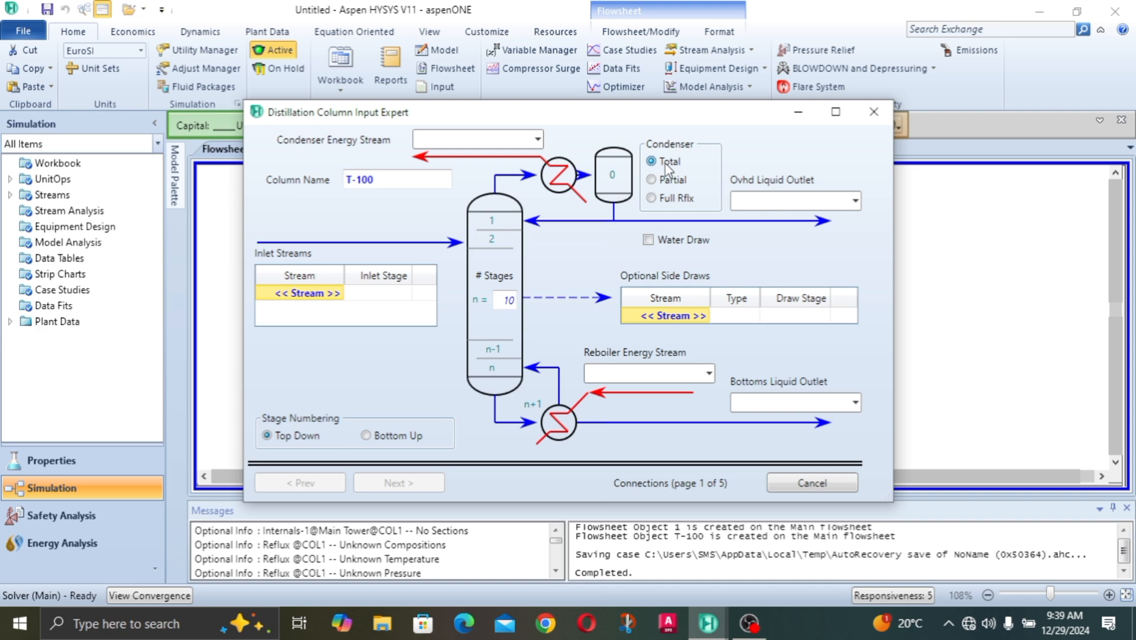
click(666, 198)
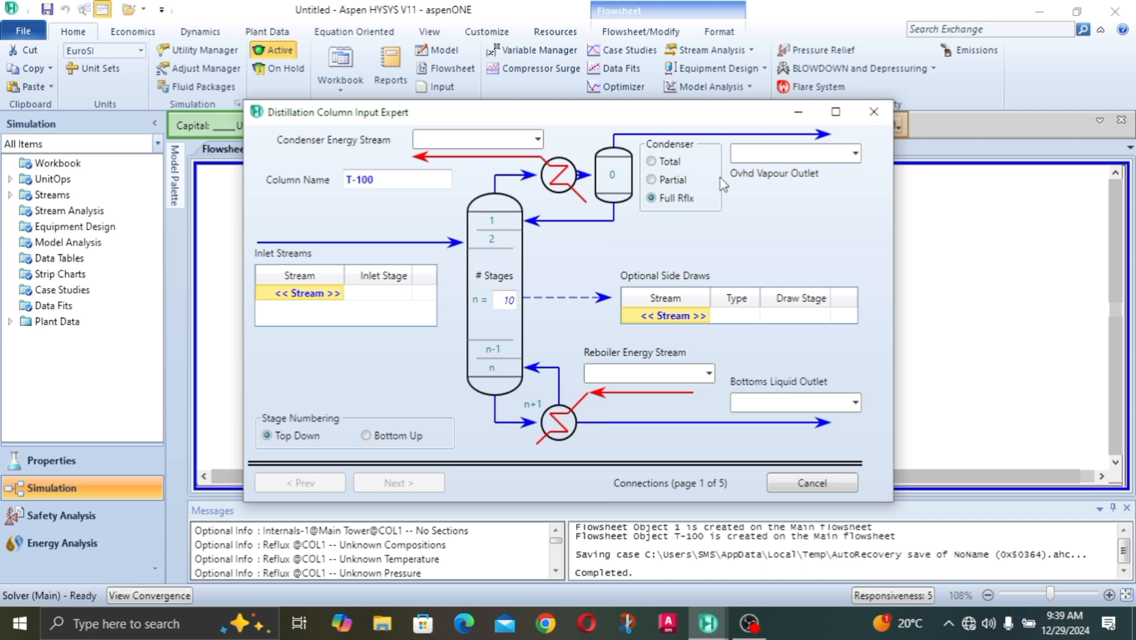
click(685, 184)
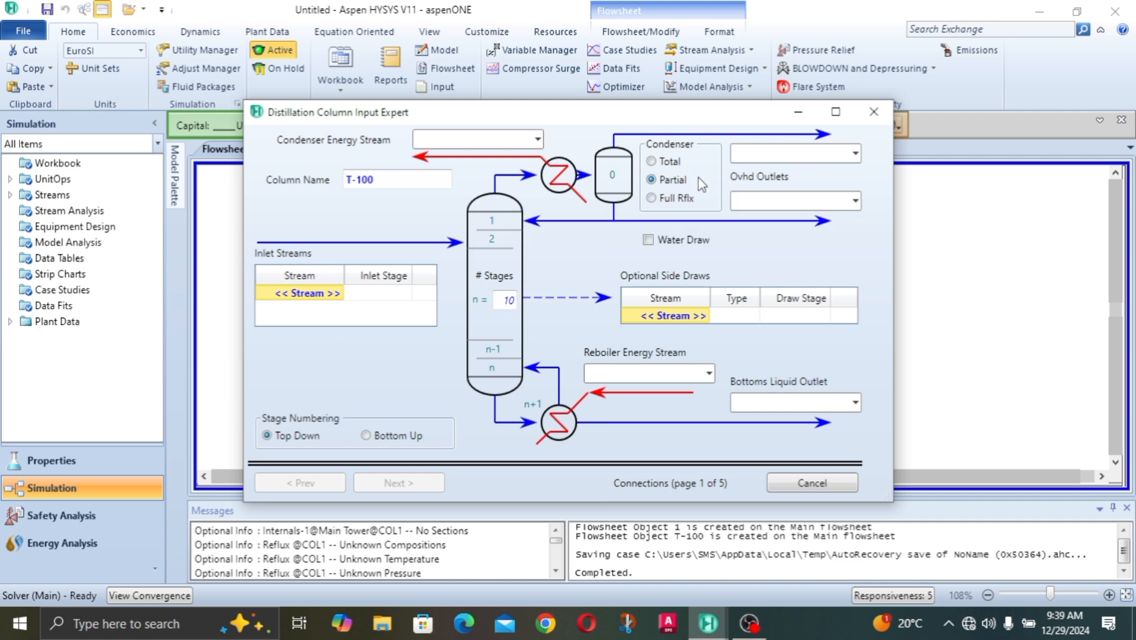
click(673, 162)
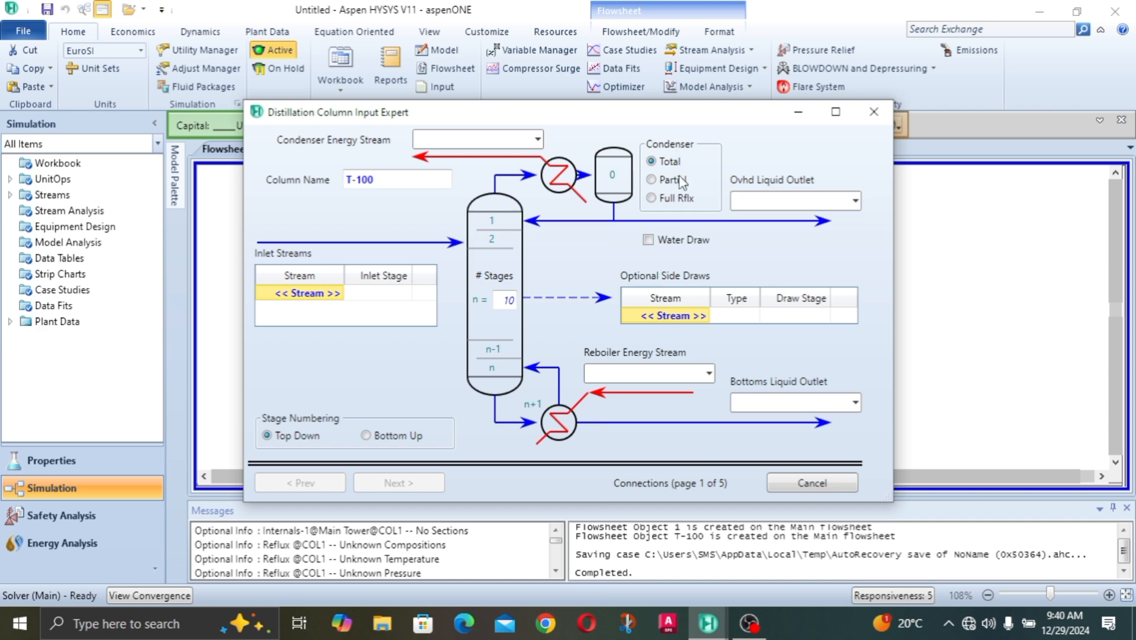
click(691, 200)
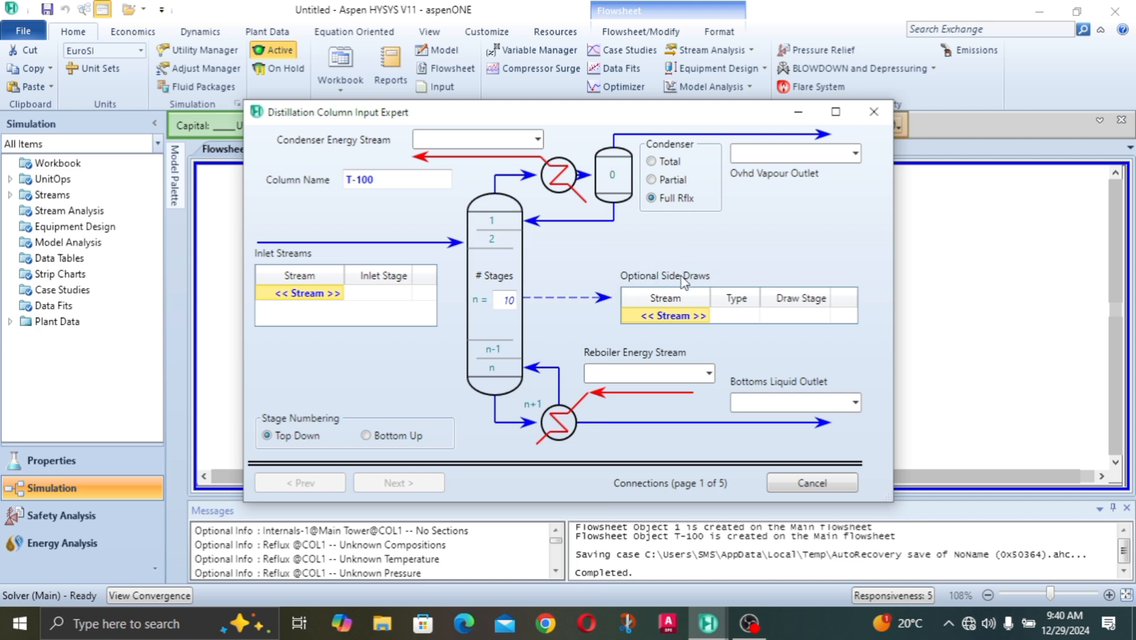
- Connect the ETHANOL/H2O stream as the column's inlet and feed it at stage 5 of the main tower
click(627, 318)
click(343, 300)
click(338, 292)
click(328, 315)
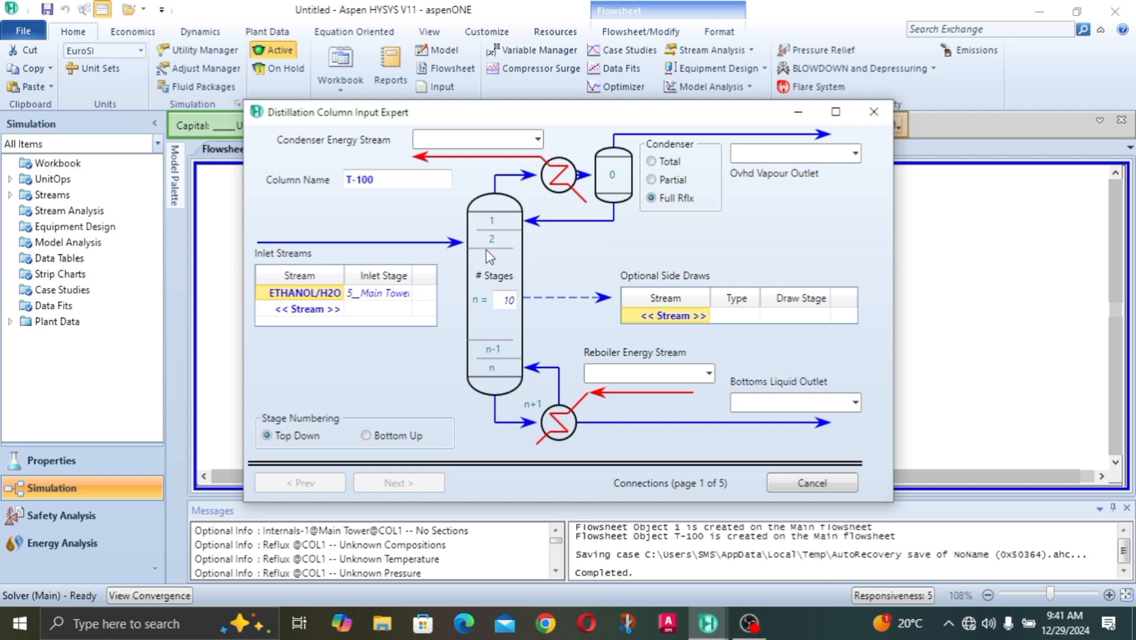
click(409, 292)
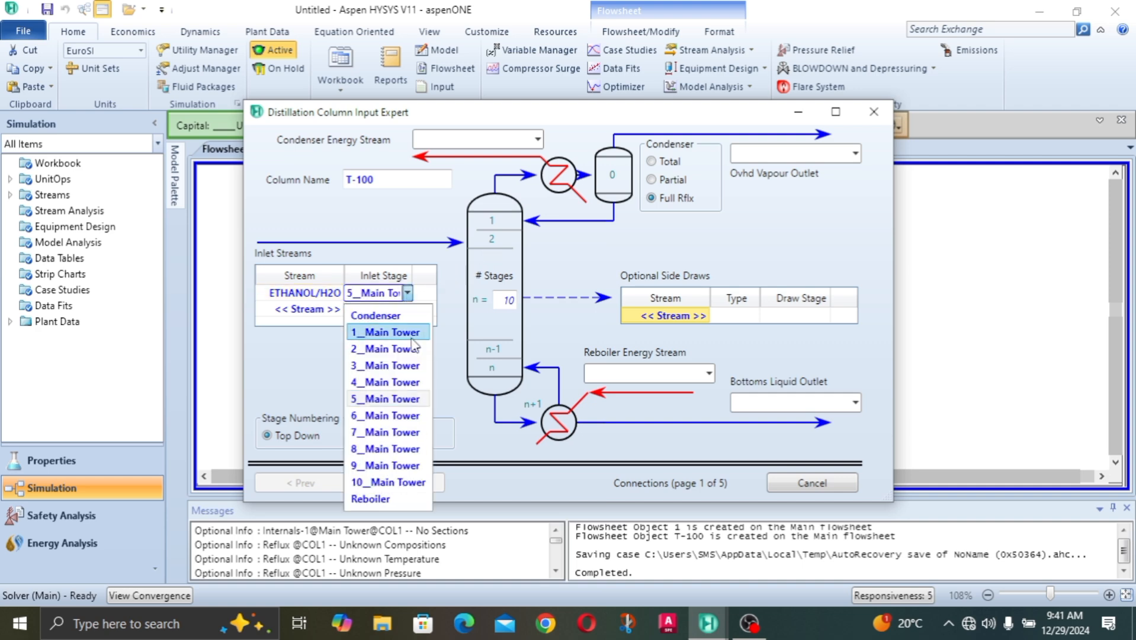
click(392, 400)
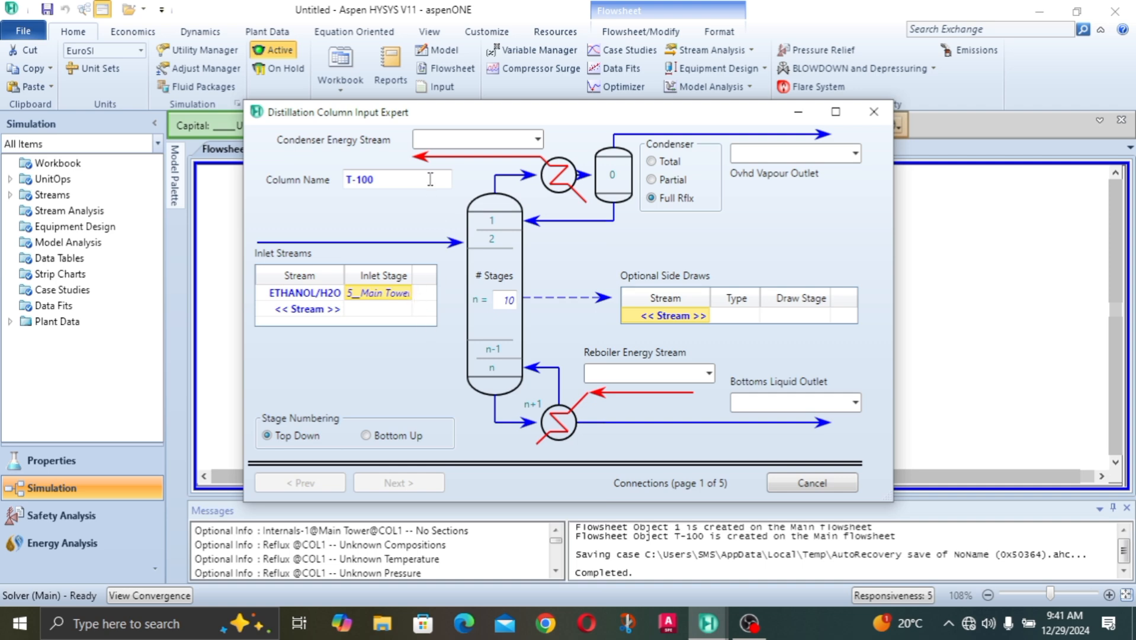
- Name the column's overhead vapour outlet ETHANOL and its bottoms liquid outlet H2O
click(810, 153)
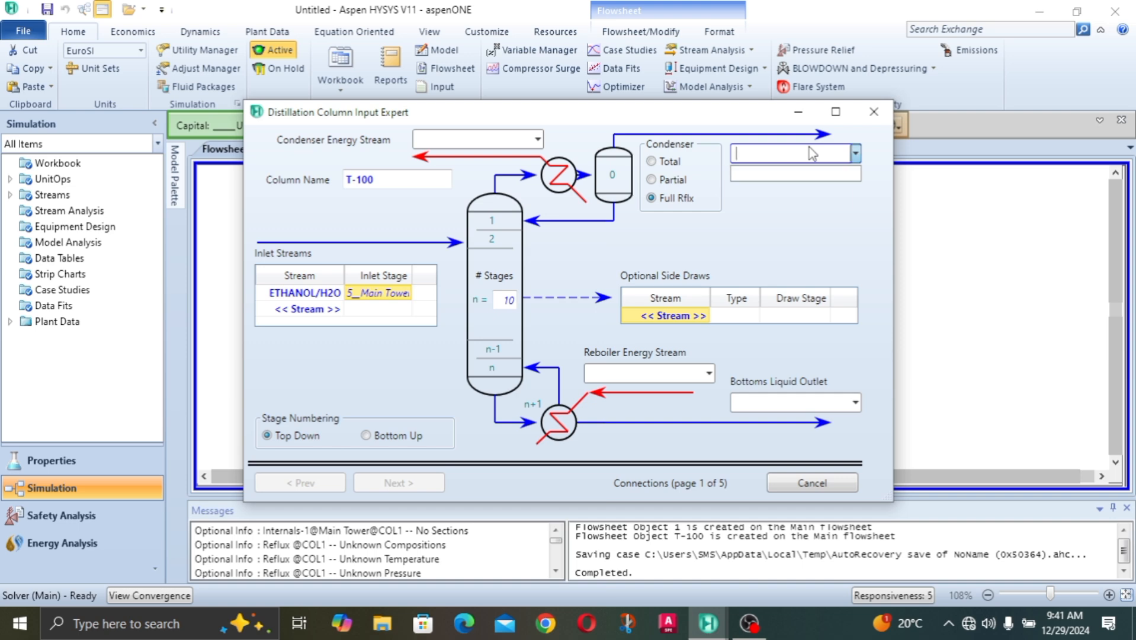
text(ETHANOL)
click(778, 407)
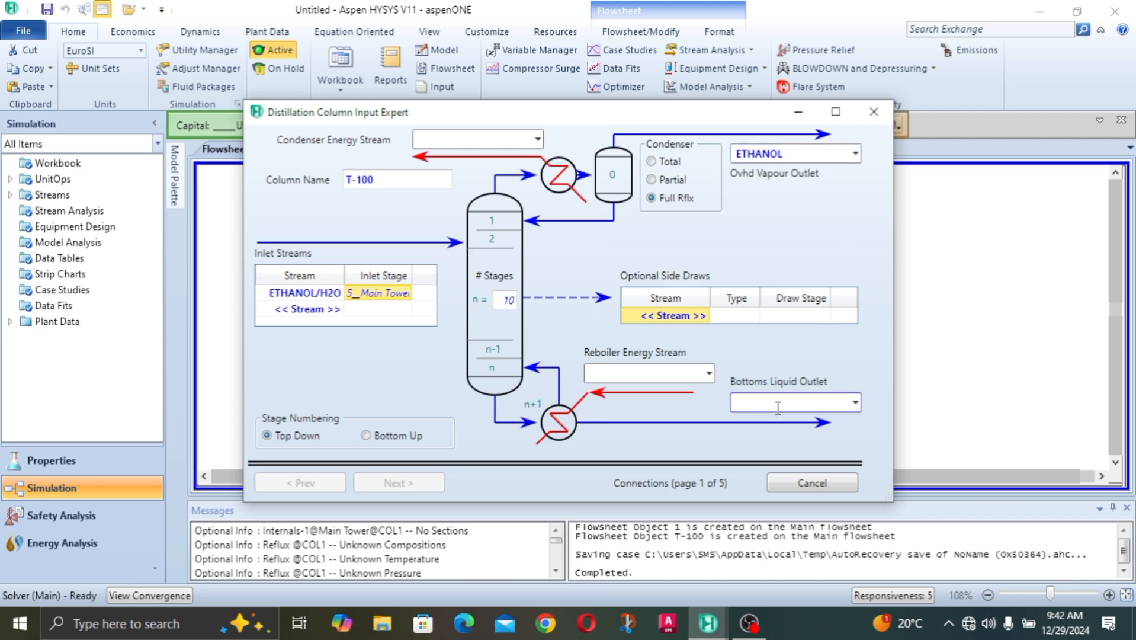
click(778, 407)
text(H2O)
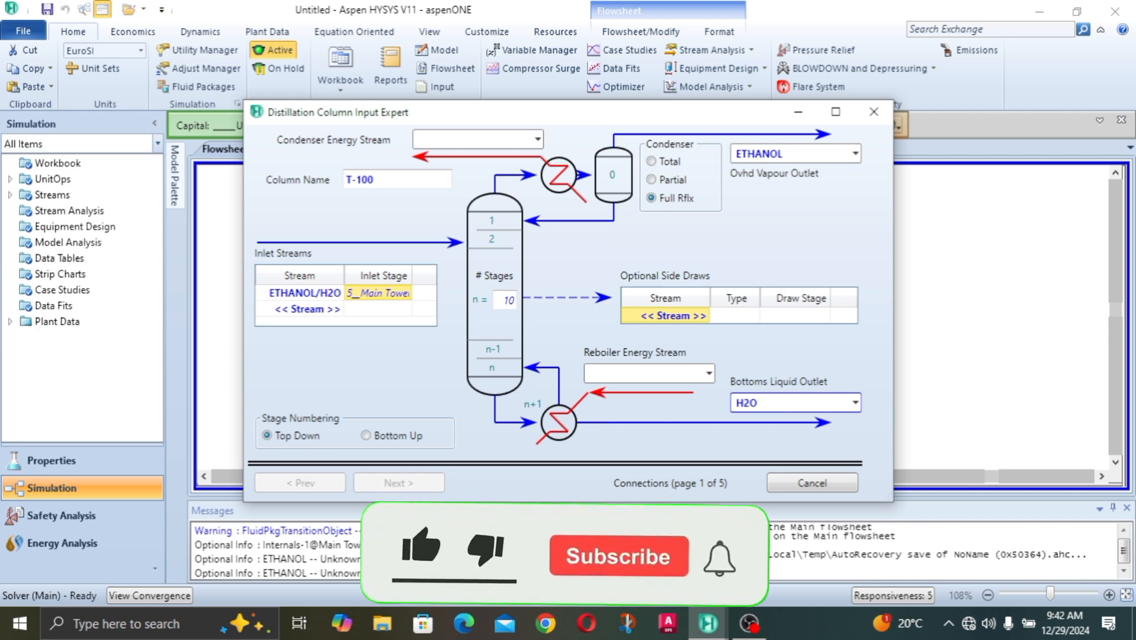
key(Return)
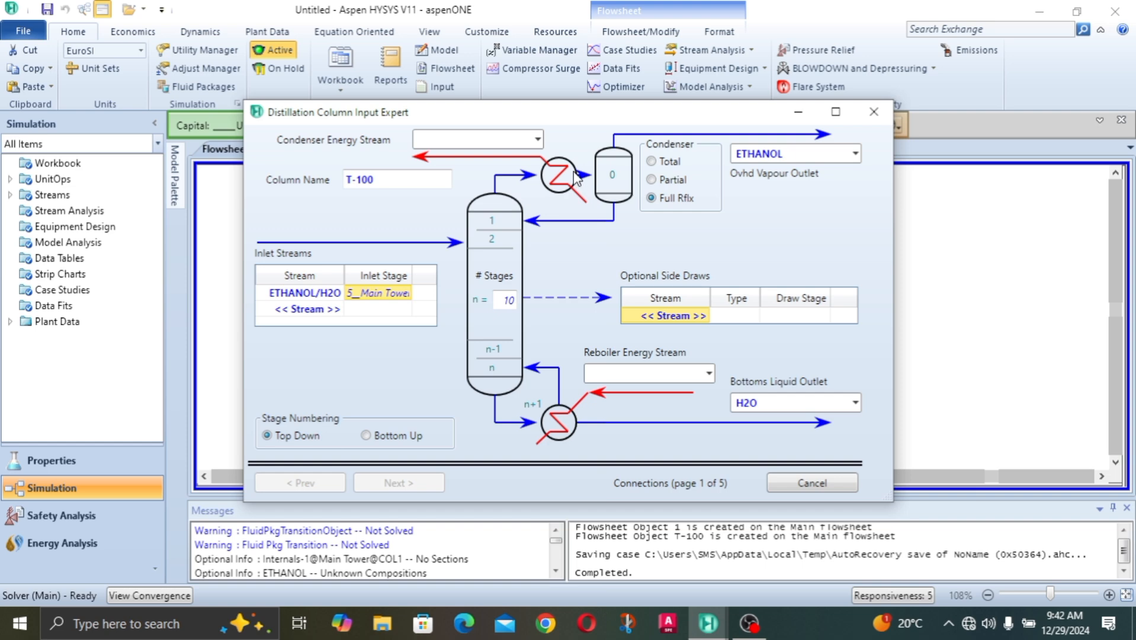
- Name the reboiler energy stream E-REBOILER and the condenser energy stream E-CONDENSER
click(627, 373)
text(E-REBOILER)
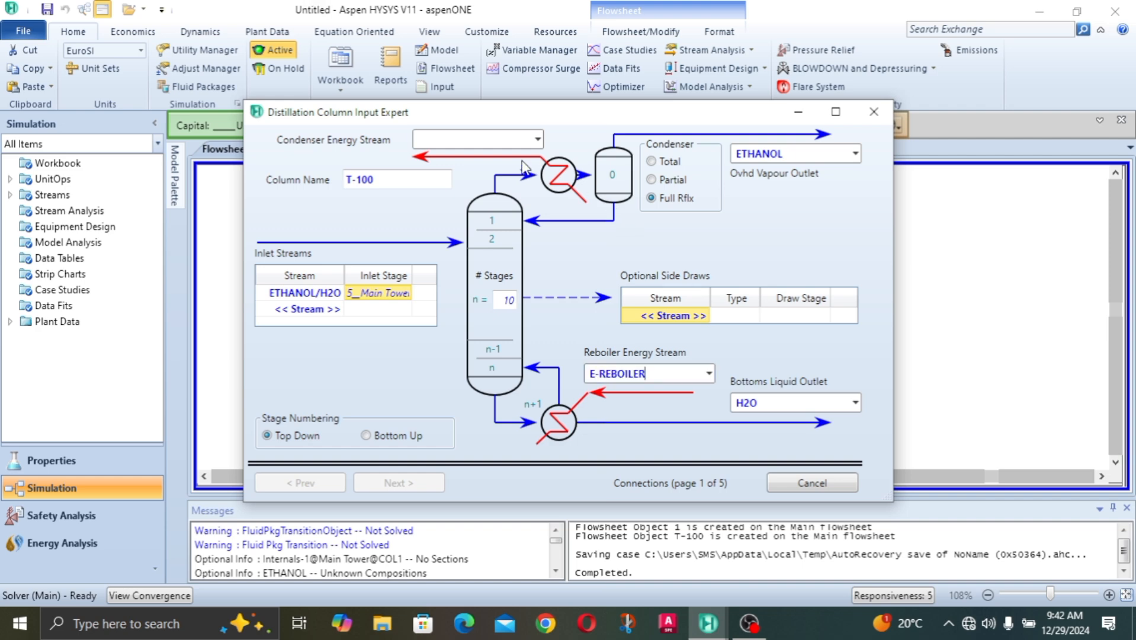
click(484, 137)
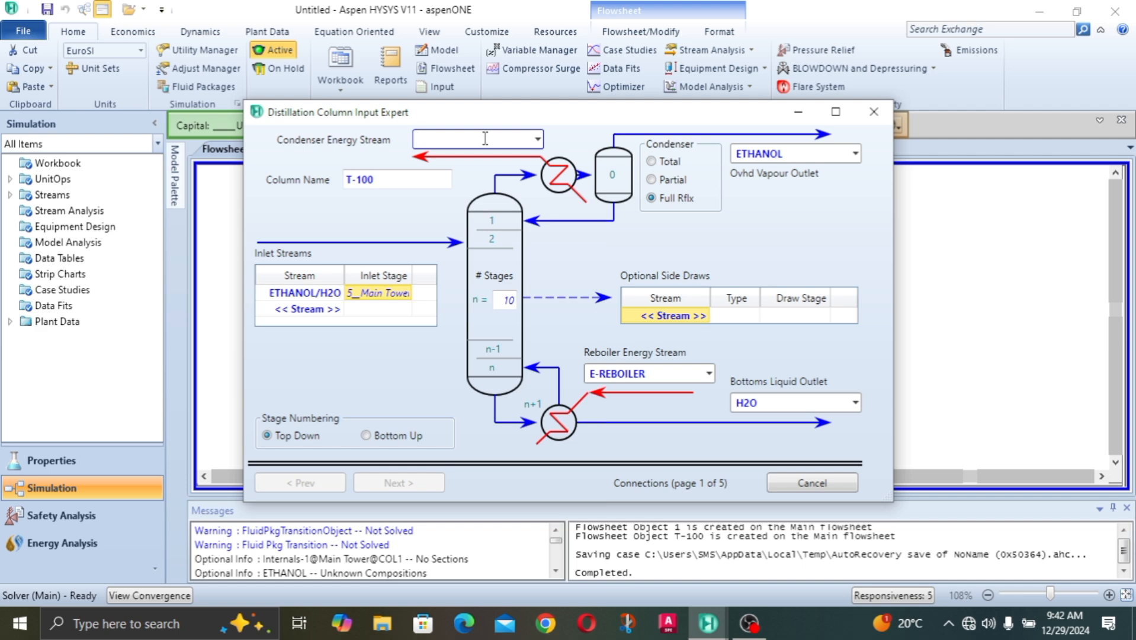
text(E-CONDENSER)
key(Return)
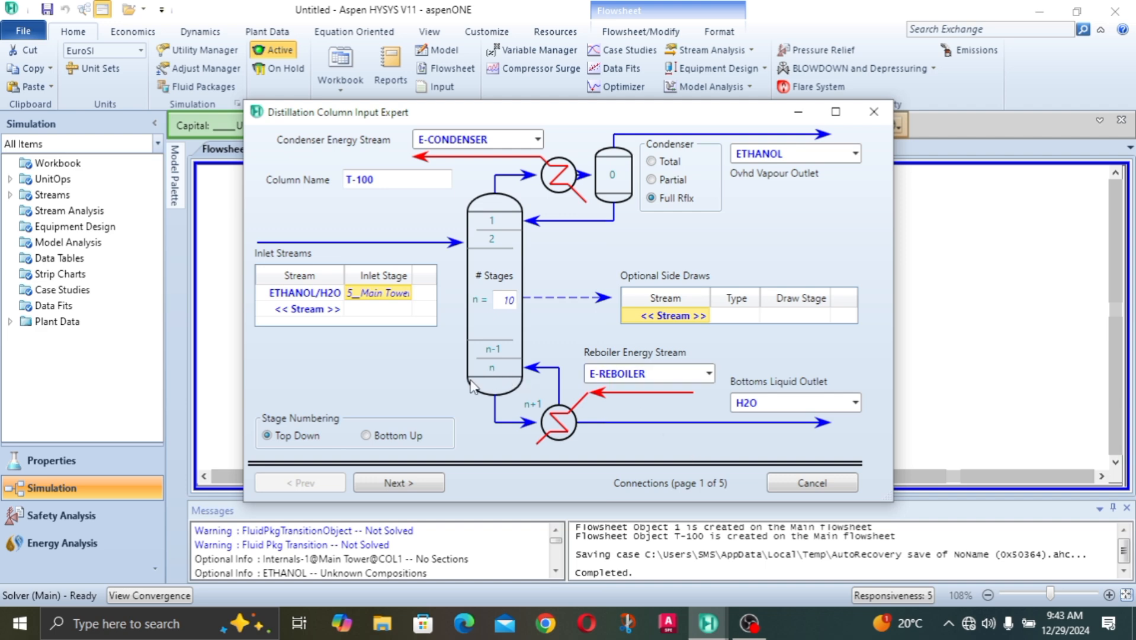
- Keep the once-through regular Hysys reboiler and set both the condenser and reboiler pressures to 1 atm
click(409, 485)
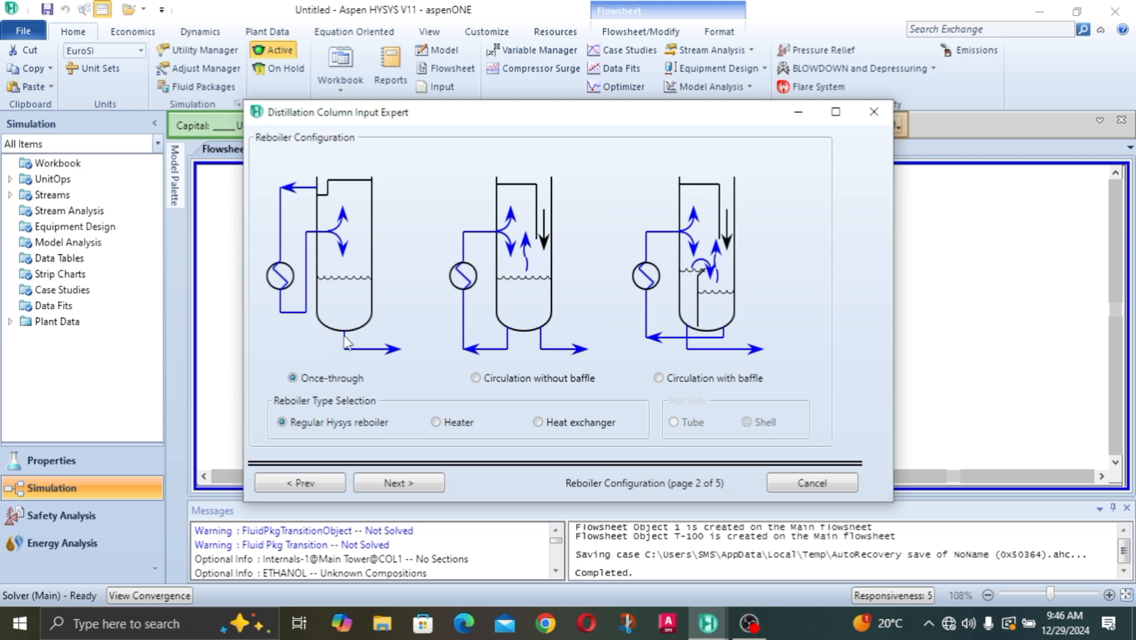
click(384, 482)
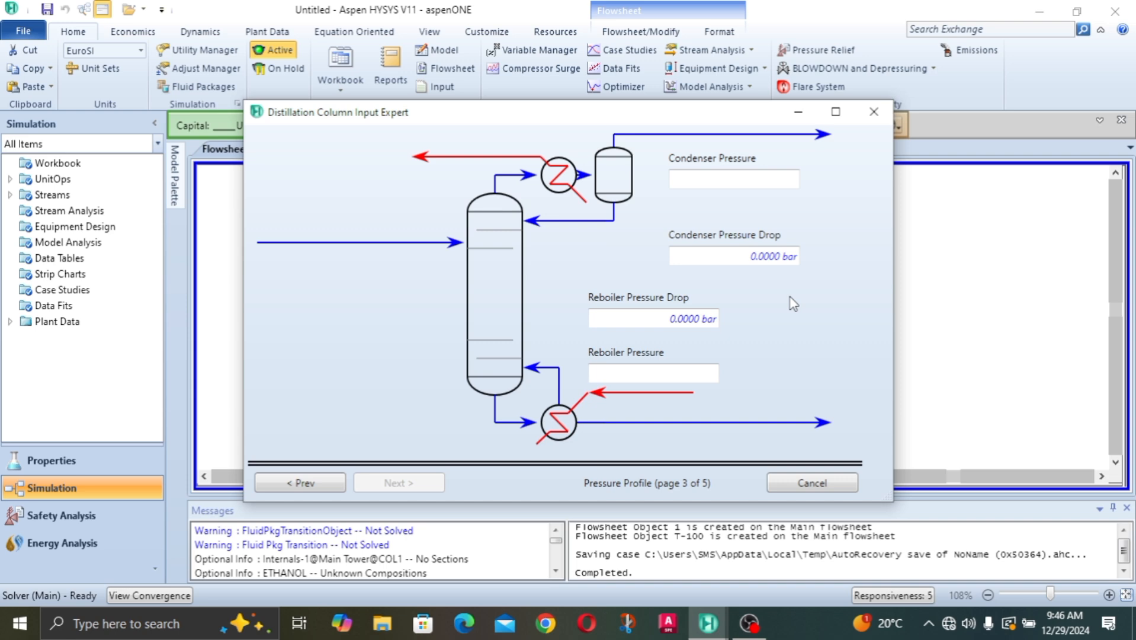
click(751, 180)
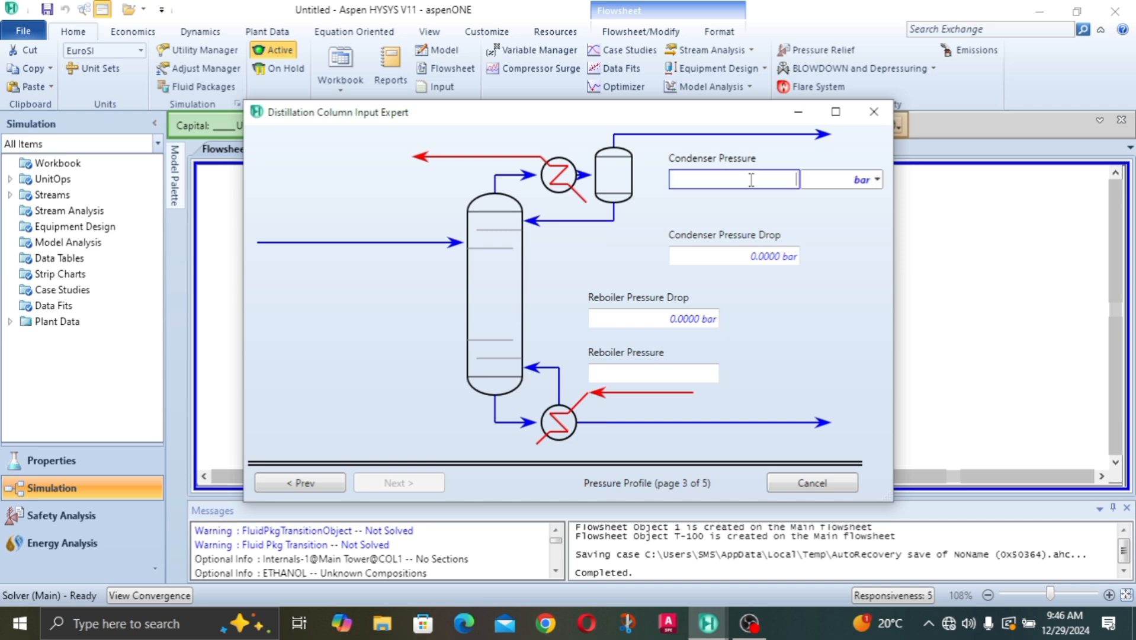
text(1)
click(878, 180)
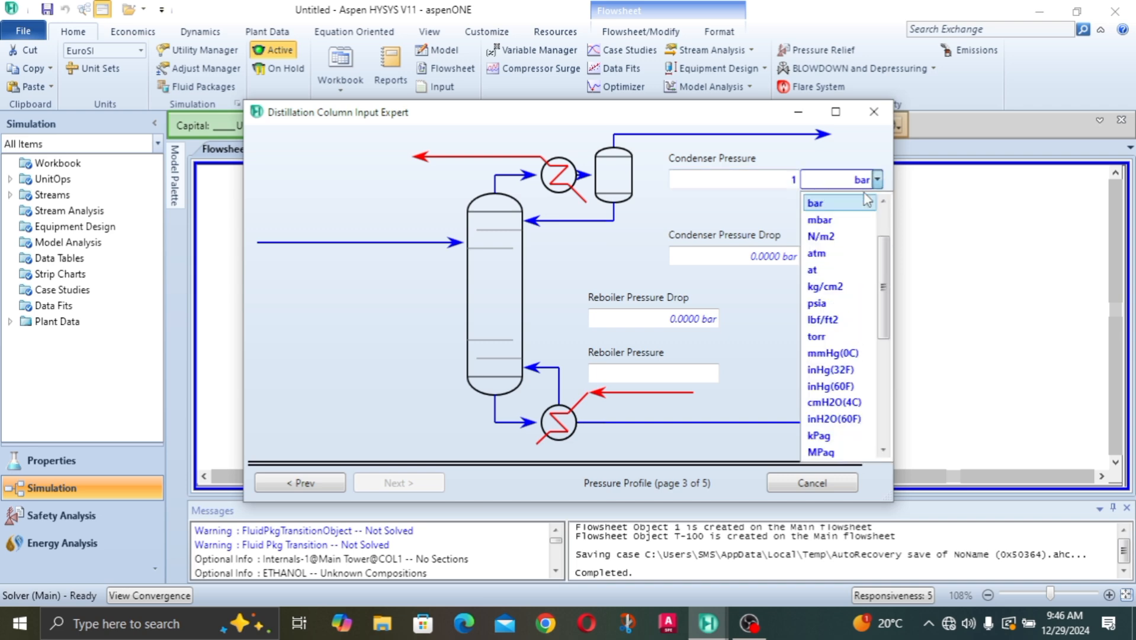
click(825, 259)
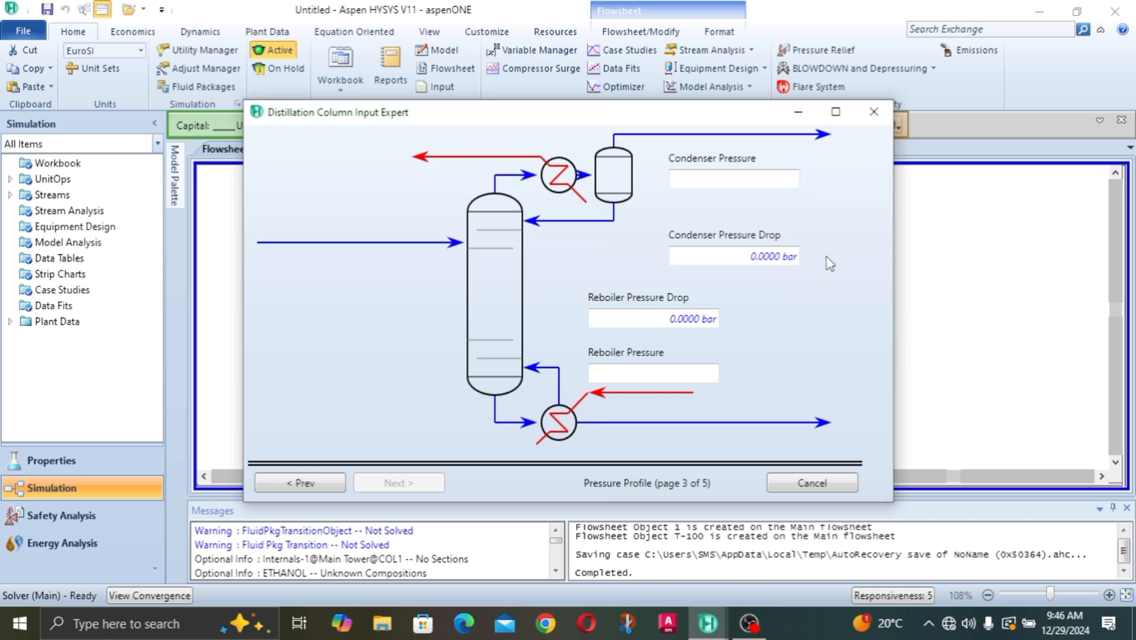
click(673, 370)
text(1)
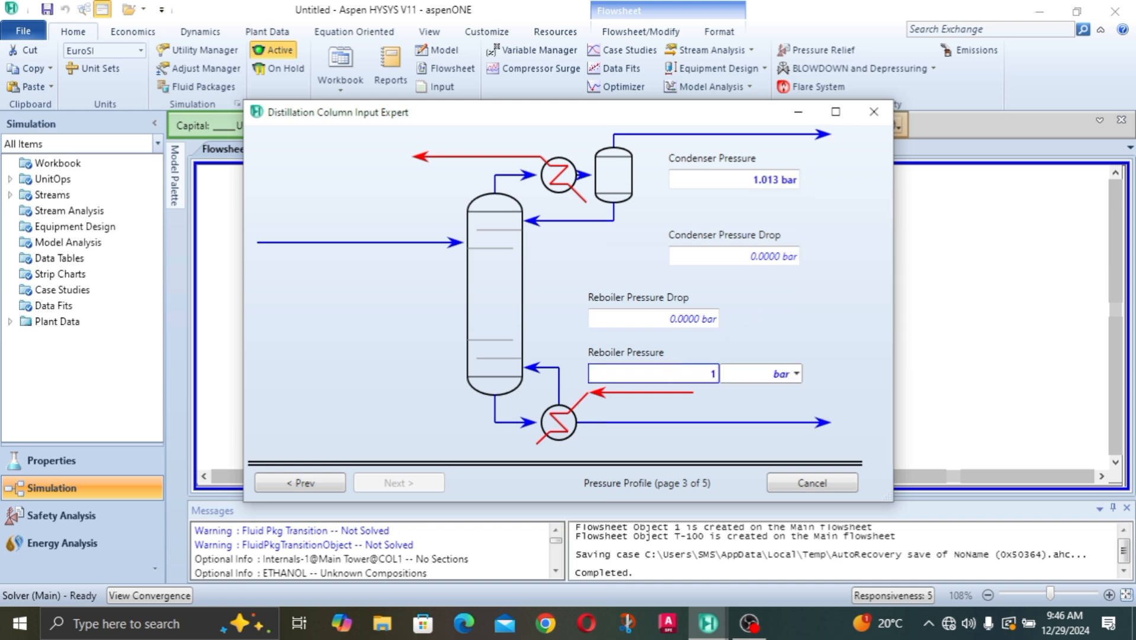
click(795, 375)
click(758, 122)
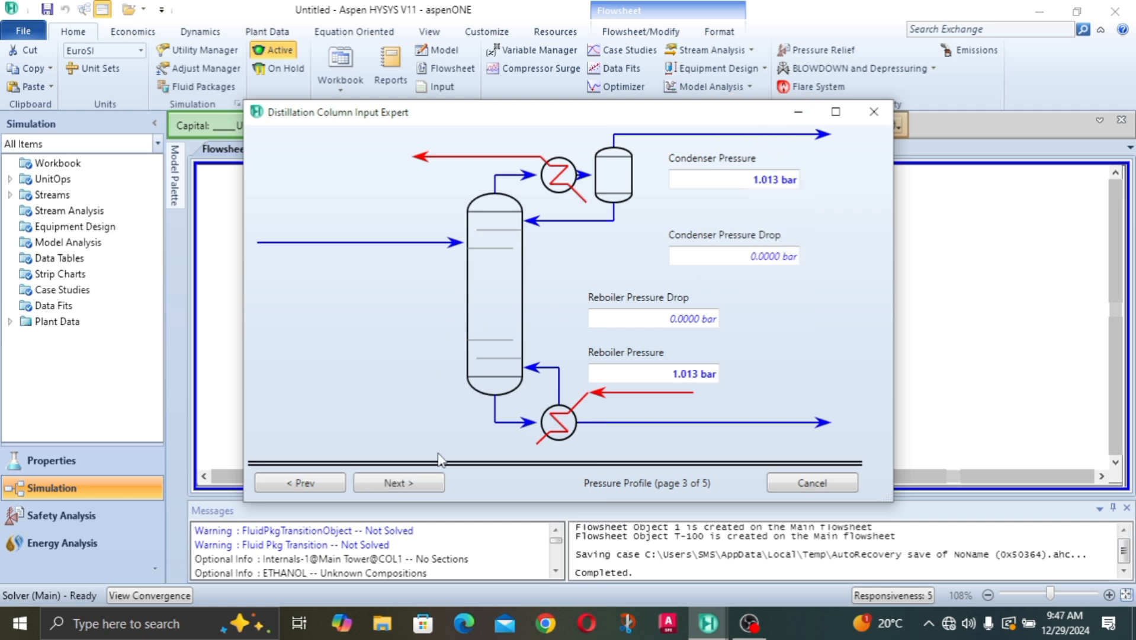
- Skip the optional temperature estimates and specify a Mass flow basis with a vapour rate of 25000 kg/h
click(420, 481)
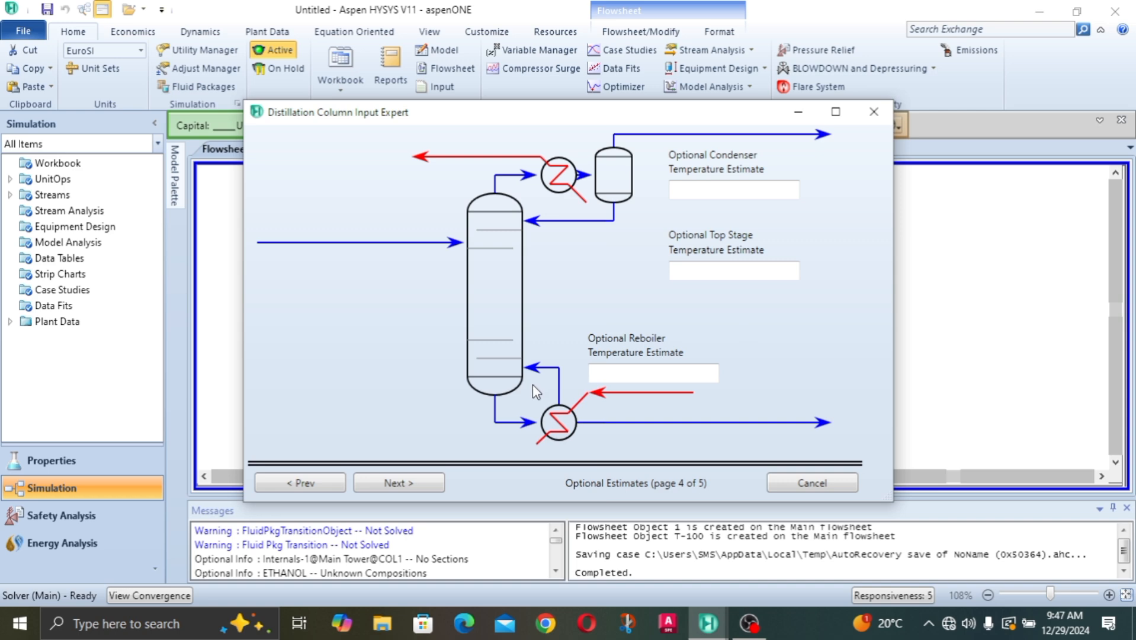
click(395, 481)
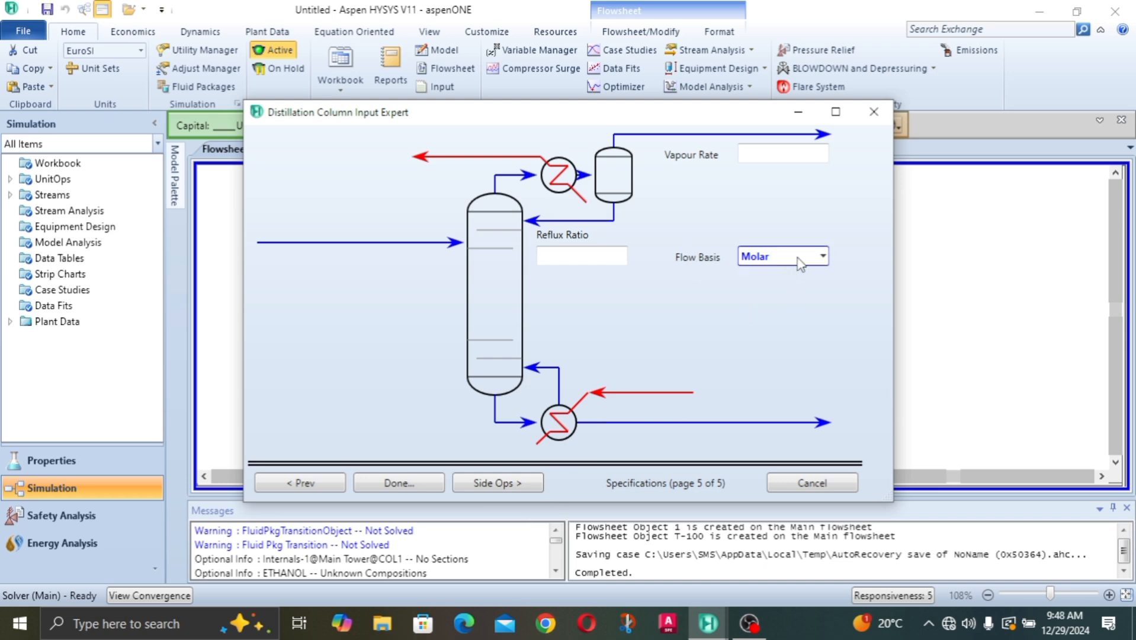
click(820, 260)
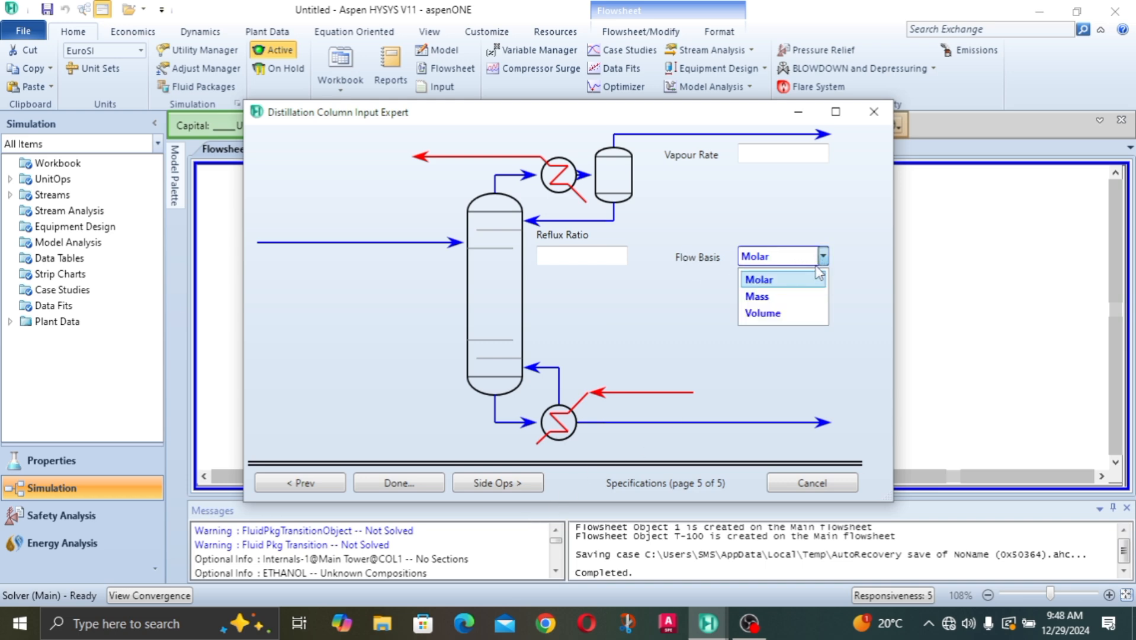
click(810, 298)
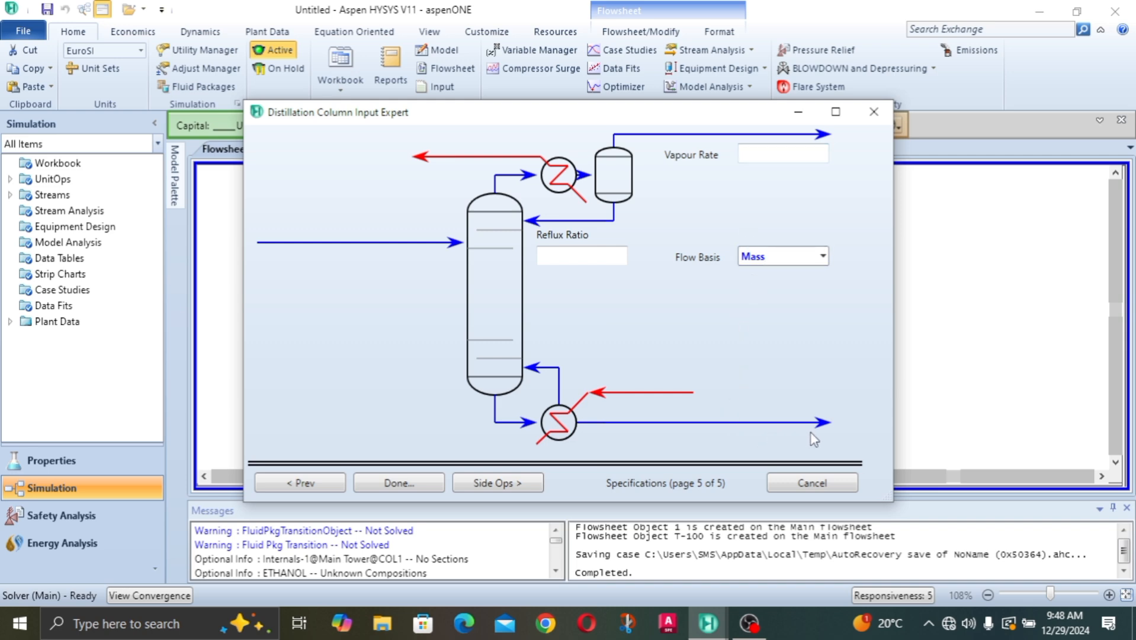
click(772, 152)
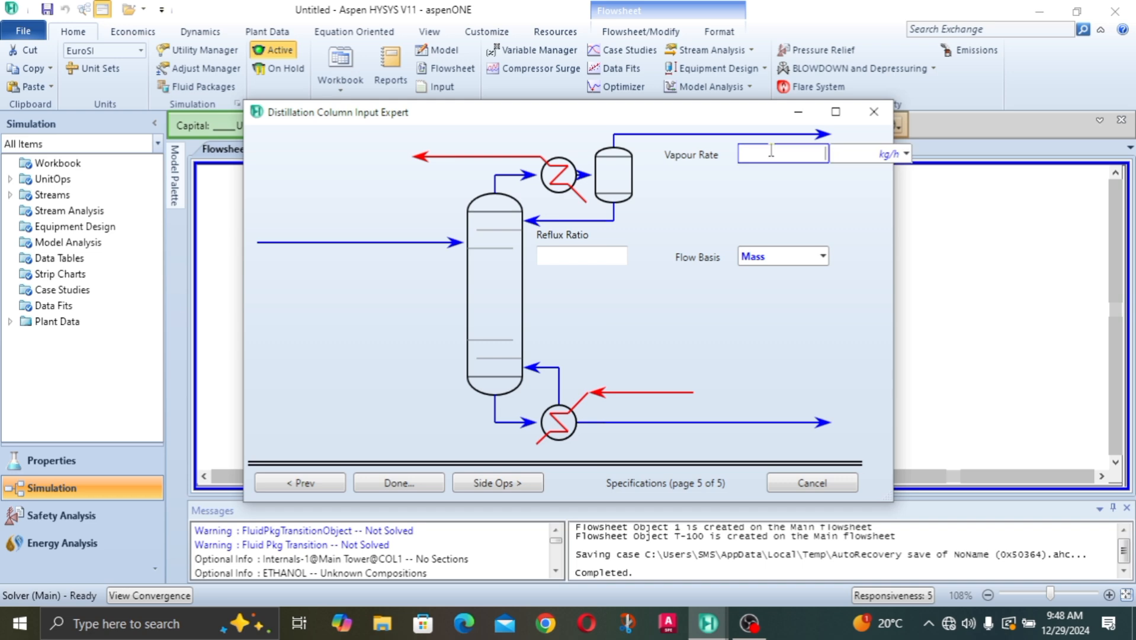
text(25000)
key(Return)
- Set the column's reflux ratio to 1.5 and complete the input expert
click(600, 256)
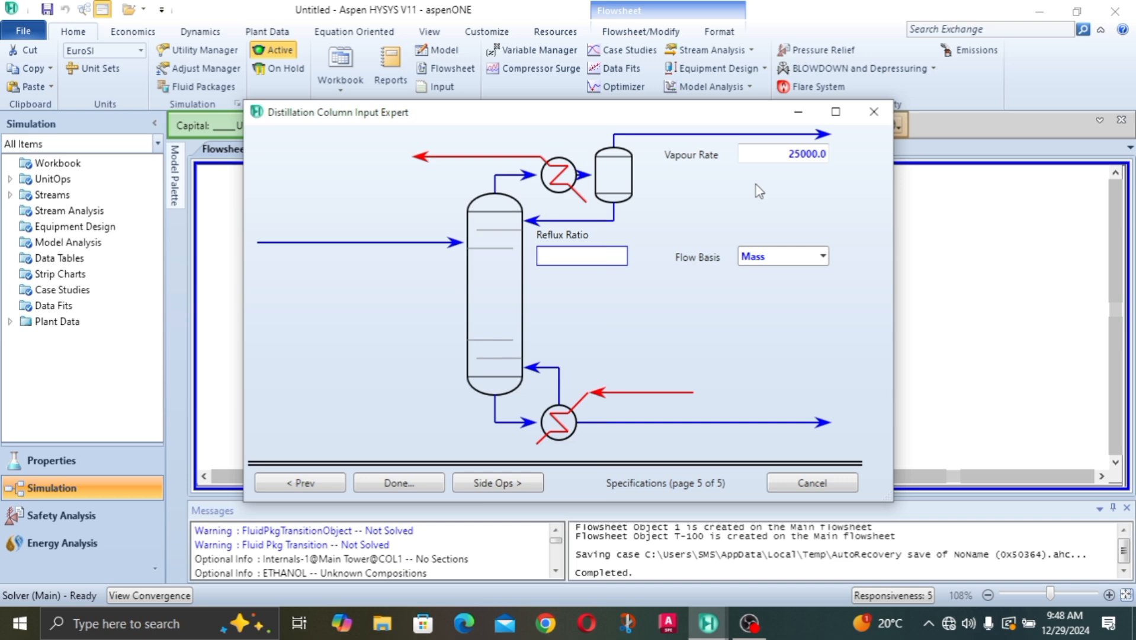
text(1.5)
key(Return)
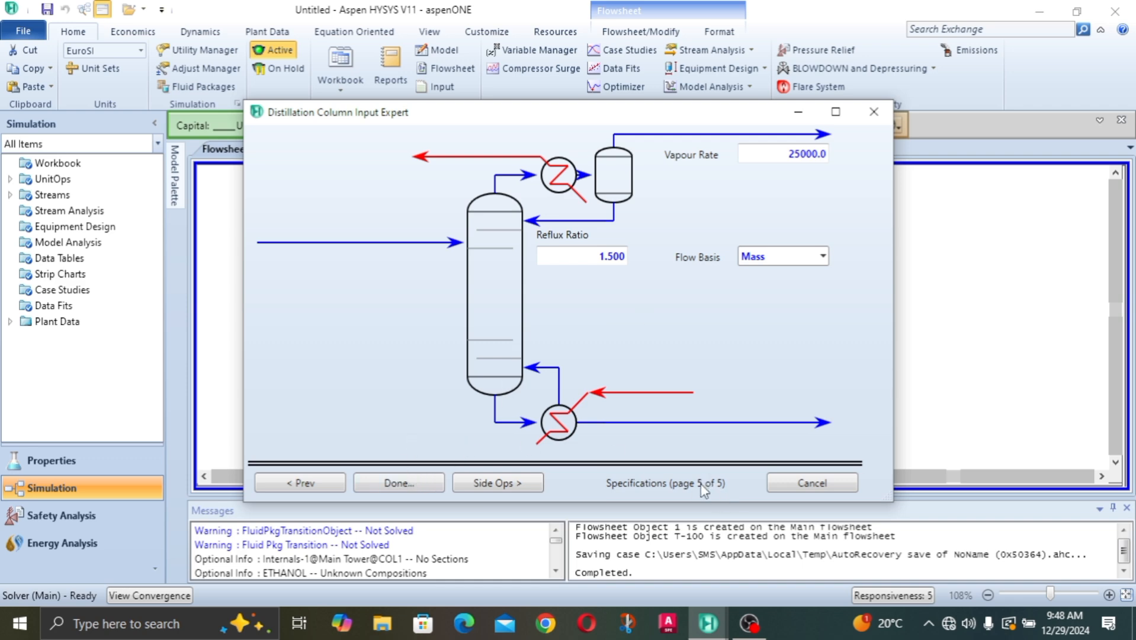
click(399, 484)
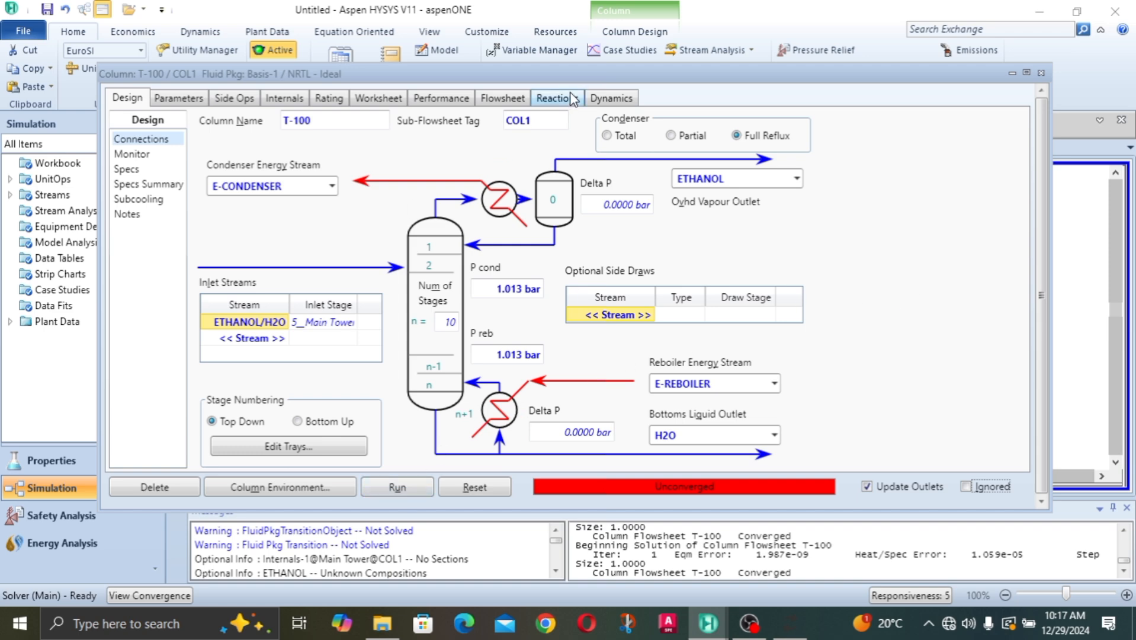
- Run the T-100 column calculation with the entered connections and specifications
drag(566, 72, 558, 477)
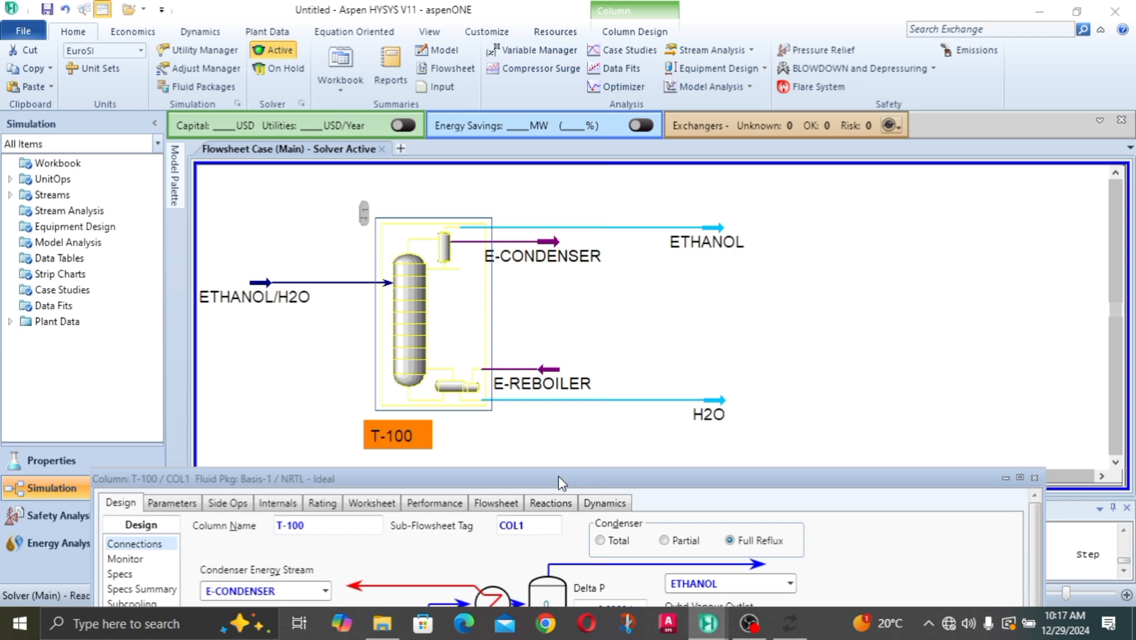
drag(560, 483, 597, 77)
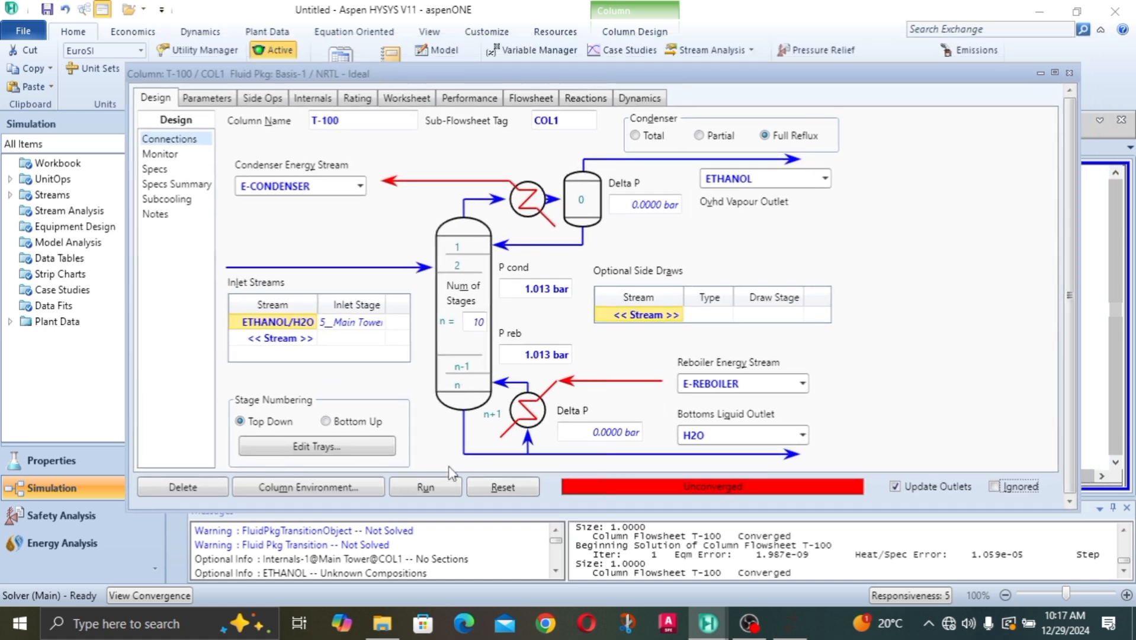
click(444, 489)
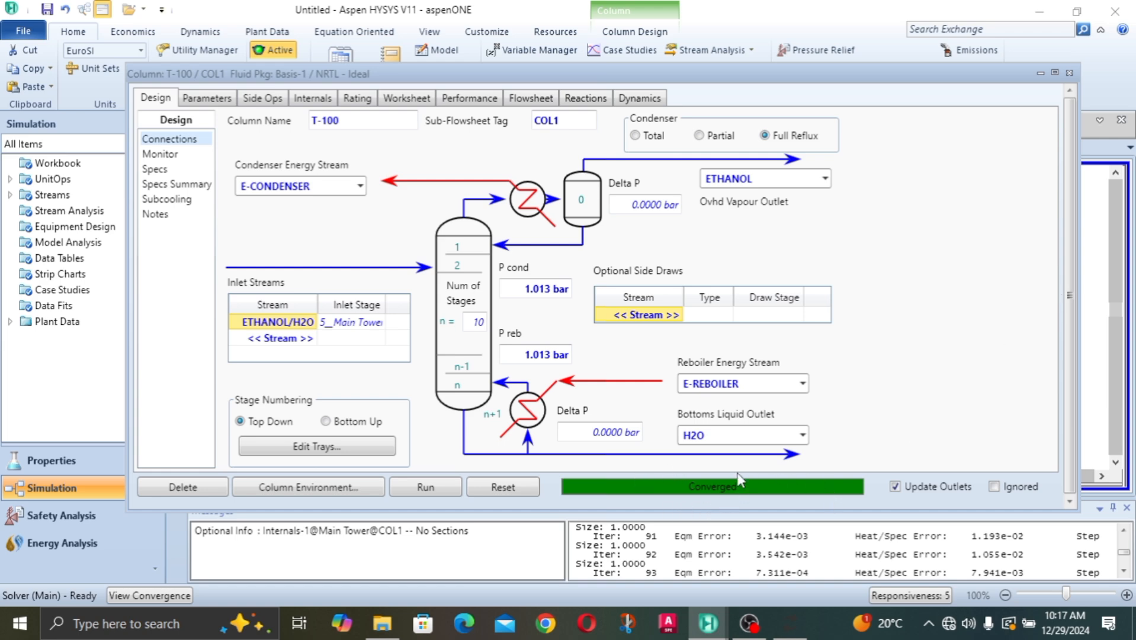
- Close the T-100 column's properties and shift the E-CONDENSER stream slightly to the right on the flowsheet
drag(741, 87, 680, 129)
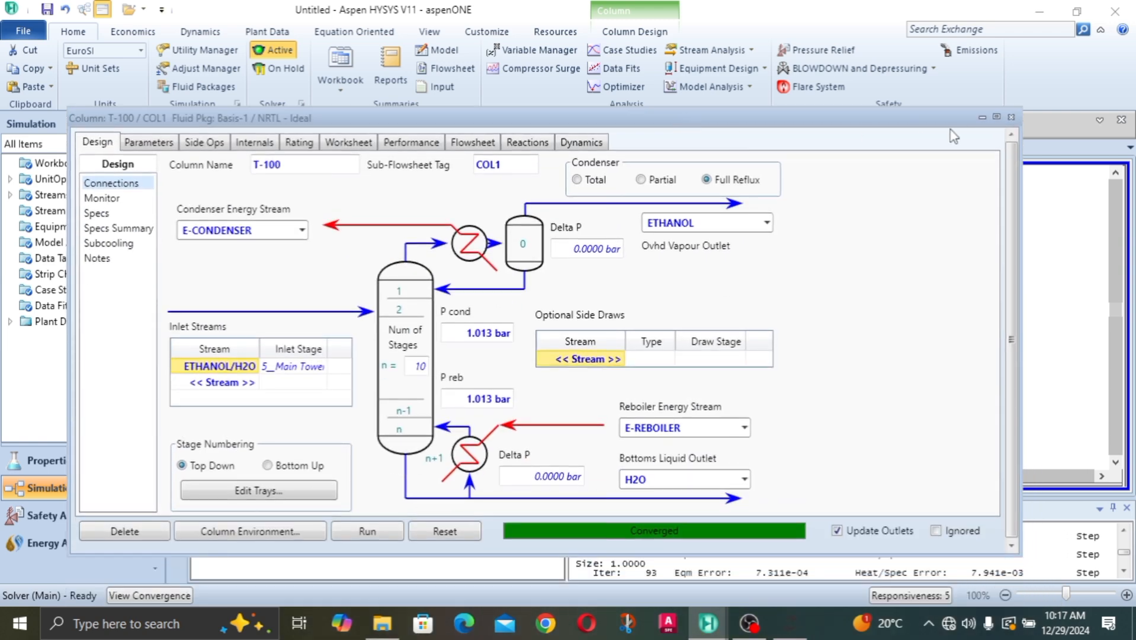
click(1012, 116)
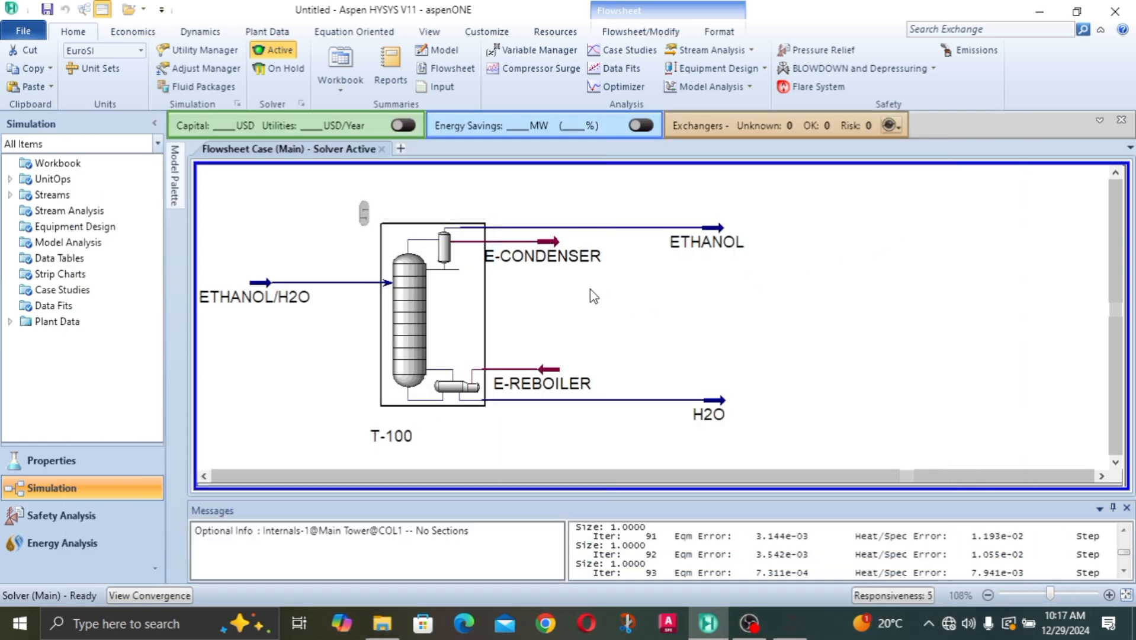
drag(552, 256, 576, 253)
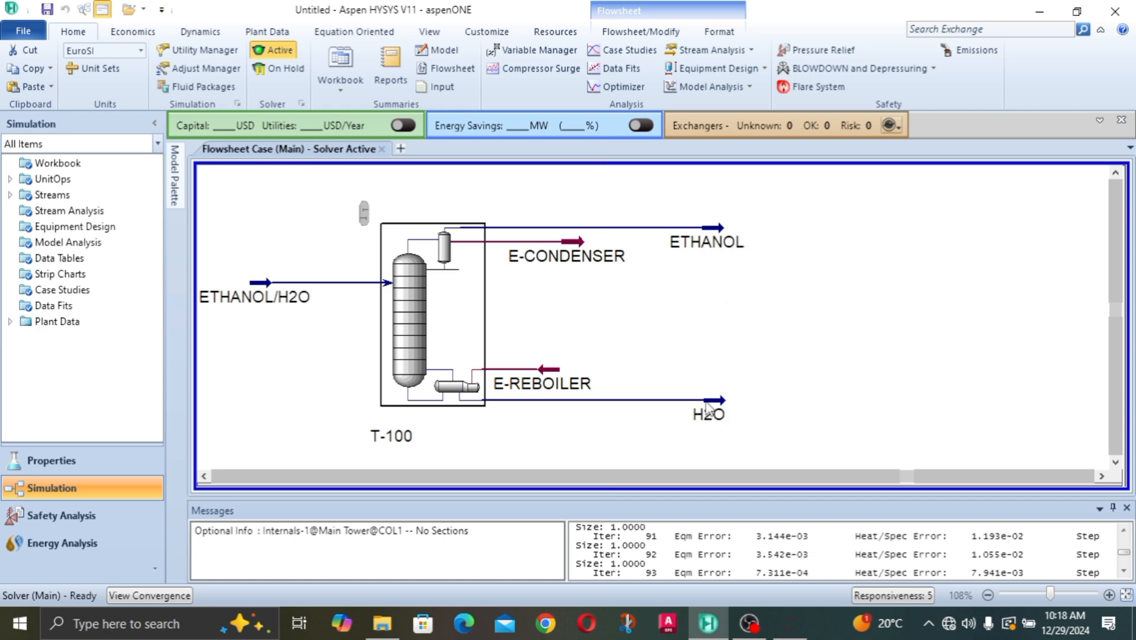
- Open the ETHANOL product stream's properties and examine its conditions, such as temperature, pressure and flows
click(715, 249)
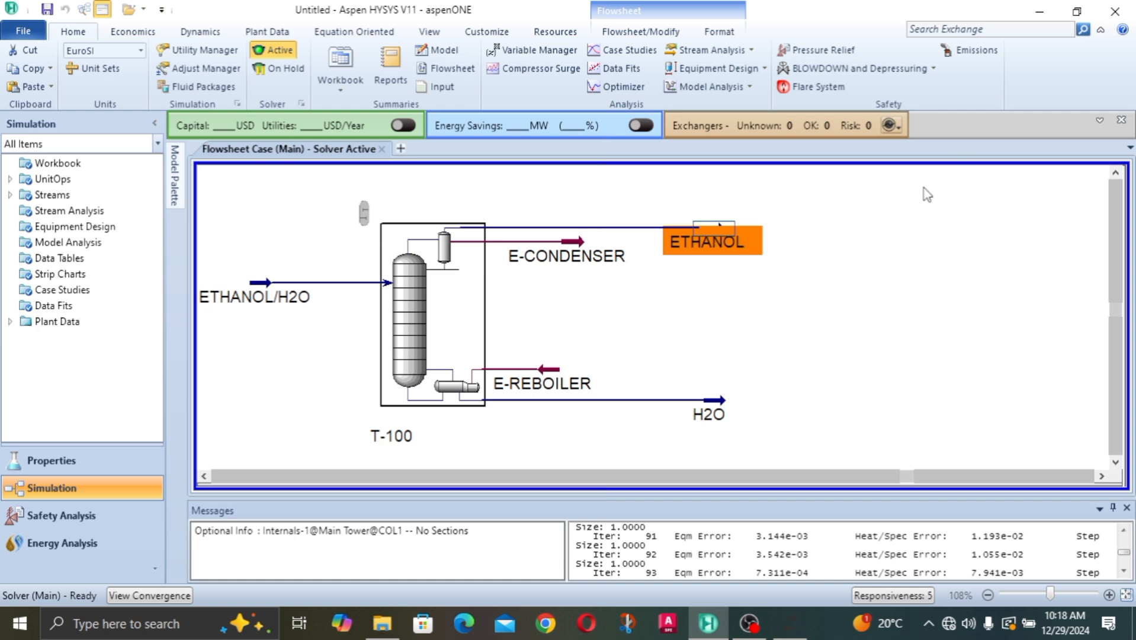
double_click(726, 232)
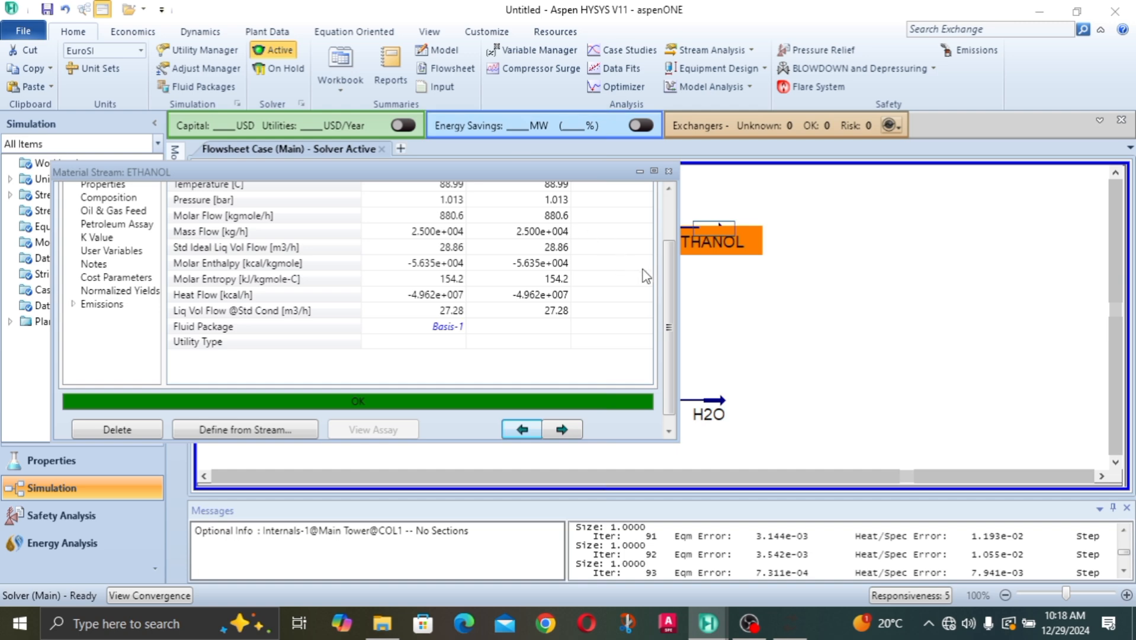
drag(665, 285, 673, 225)
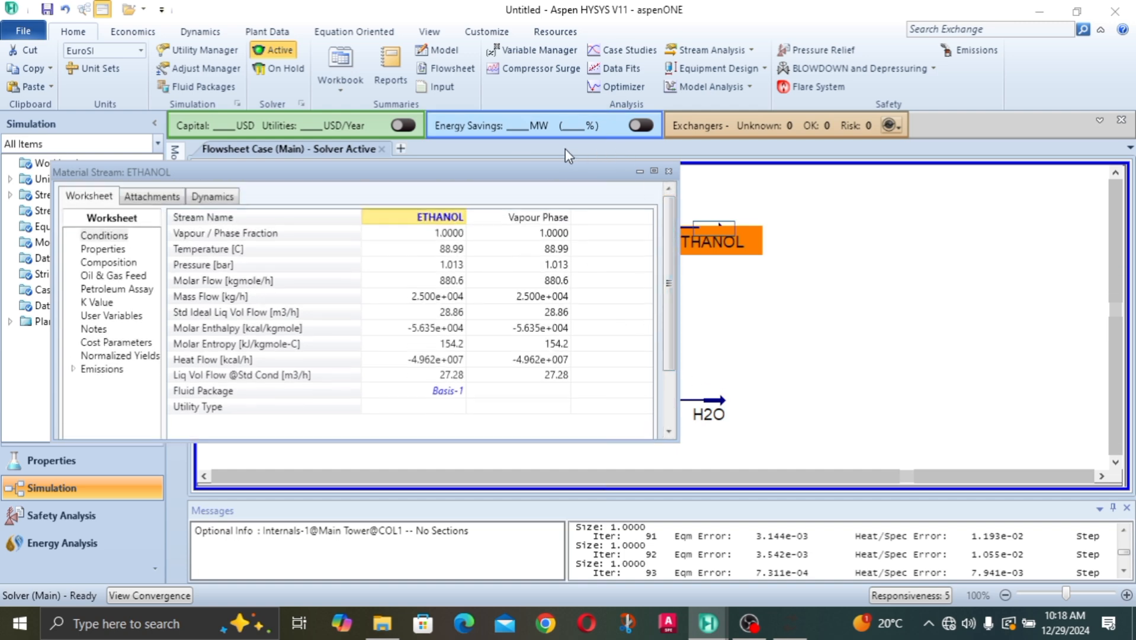
drag(527, 168, 813, 137)
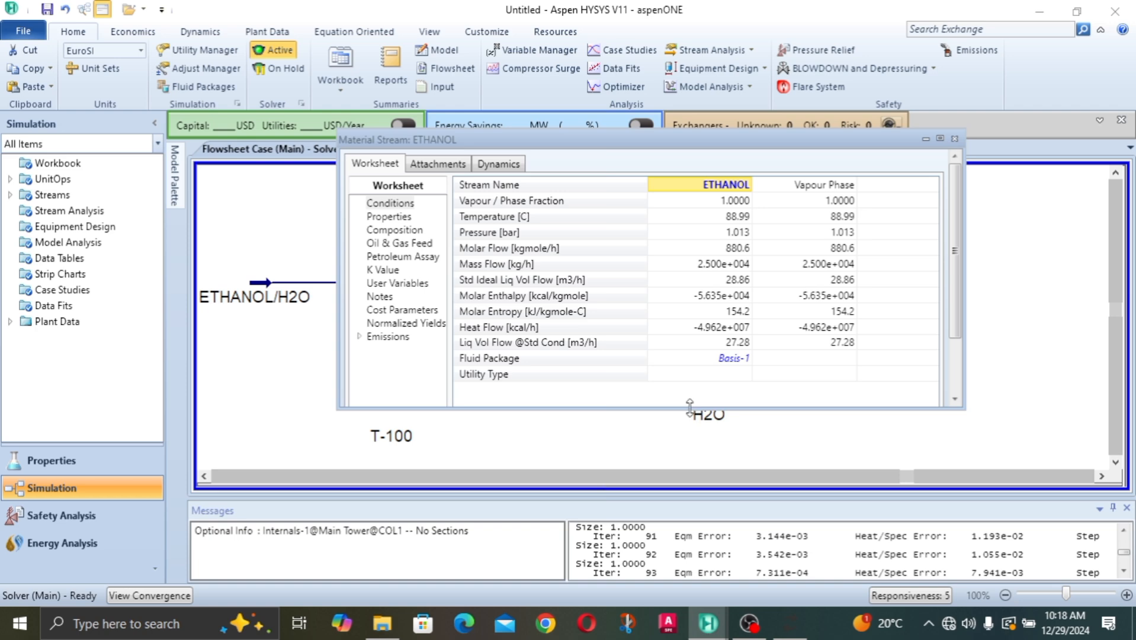
- Enlarge the ETHANOL stream's properties window and check its vapour fraction, temperature, pressure and mass flow
drag(691, 410, 663, 492)
drag(694, 143, 616, 166)
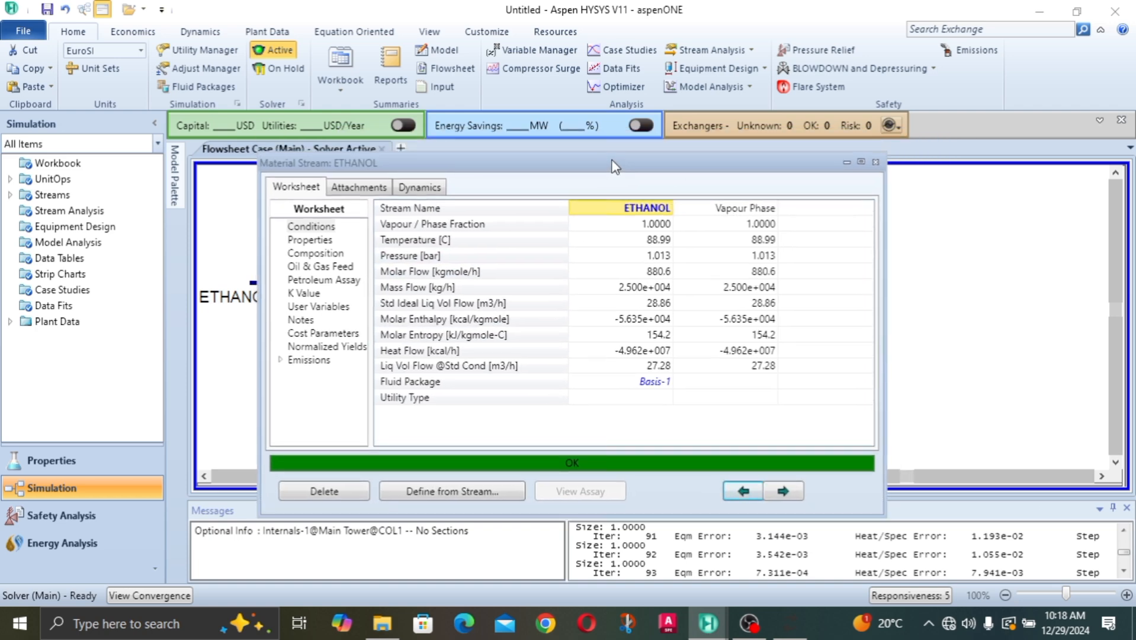
click(662, 224)
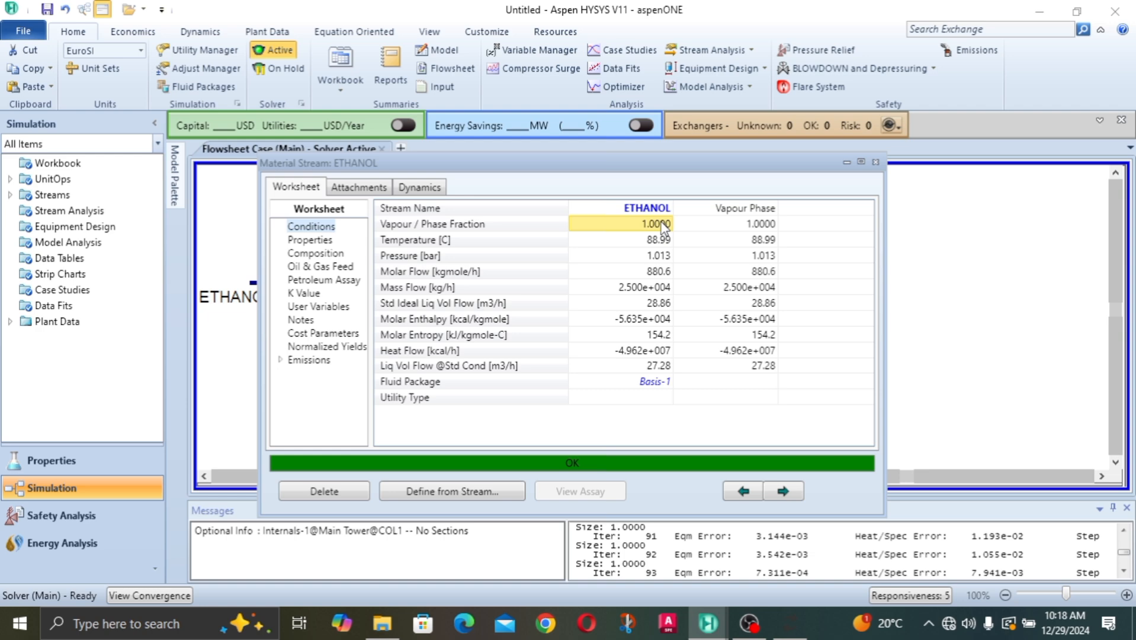
click(665, 245)
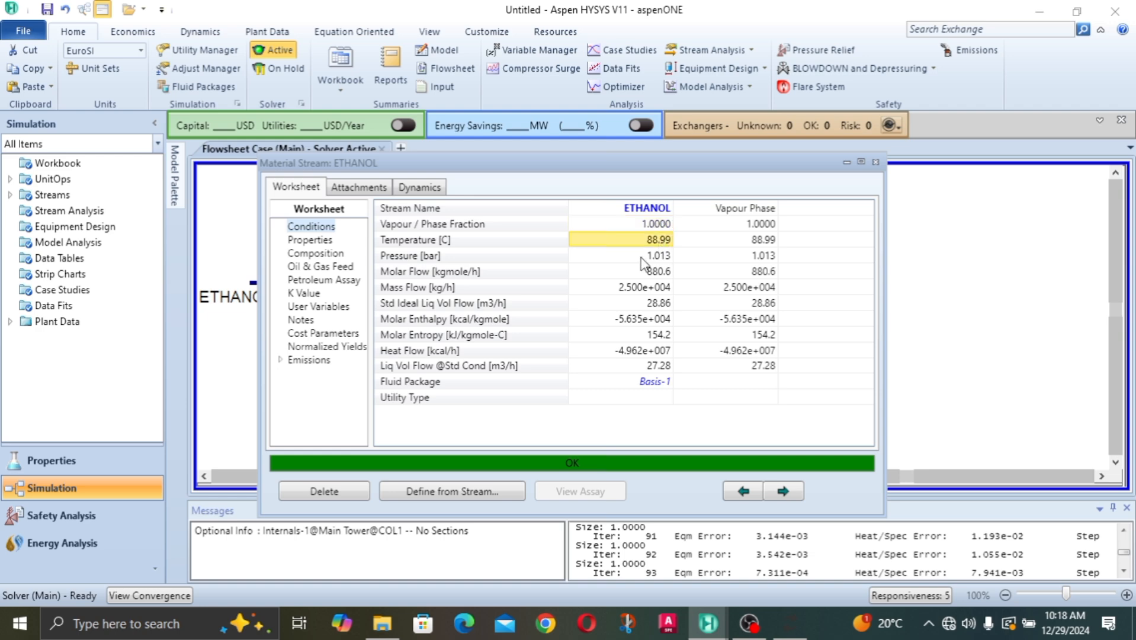
mouse_move(666, 306)
mouse_move(675, 244)
click(660, 259)
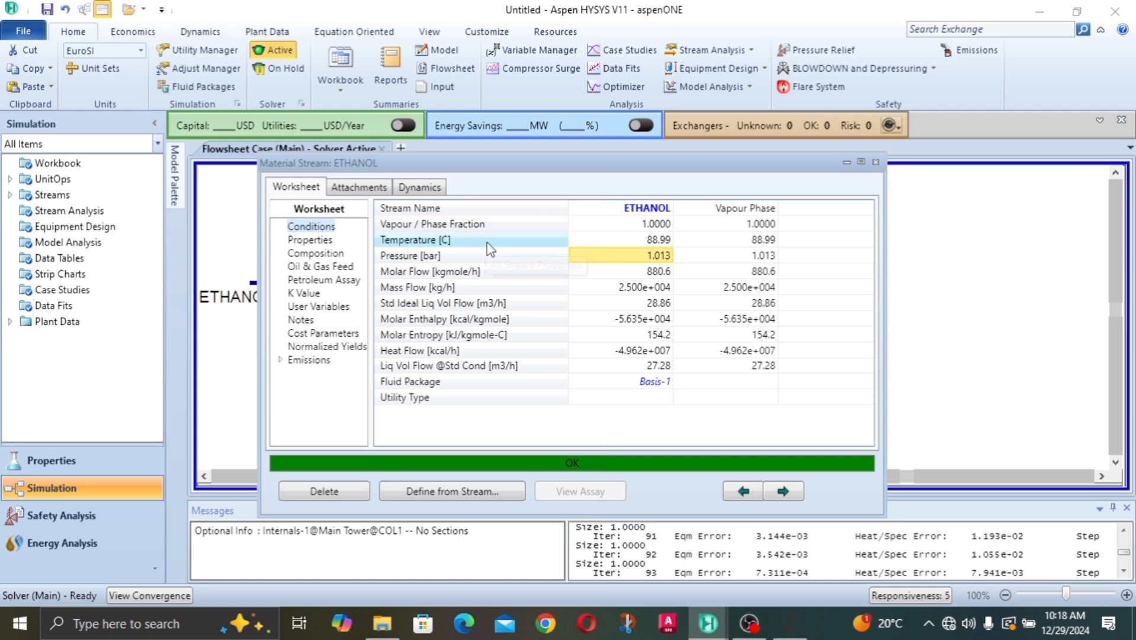
click(645, 289)
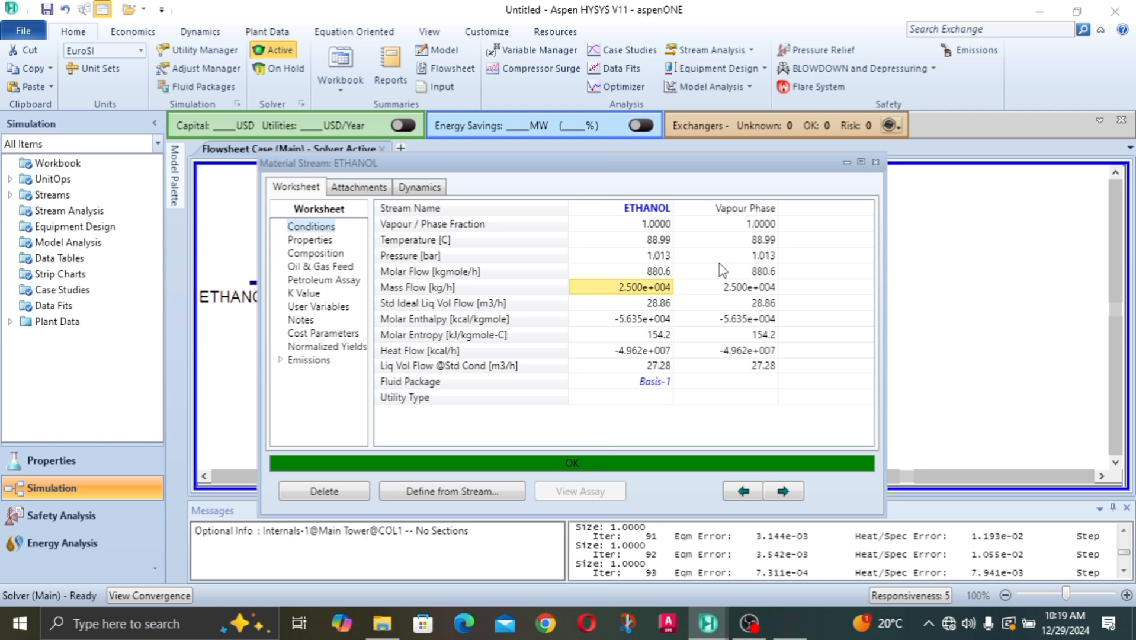
mouse_move(719, 264)
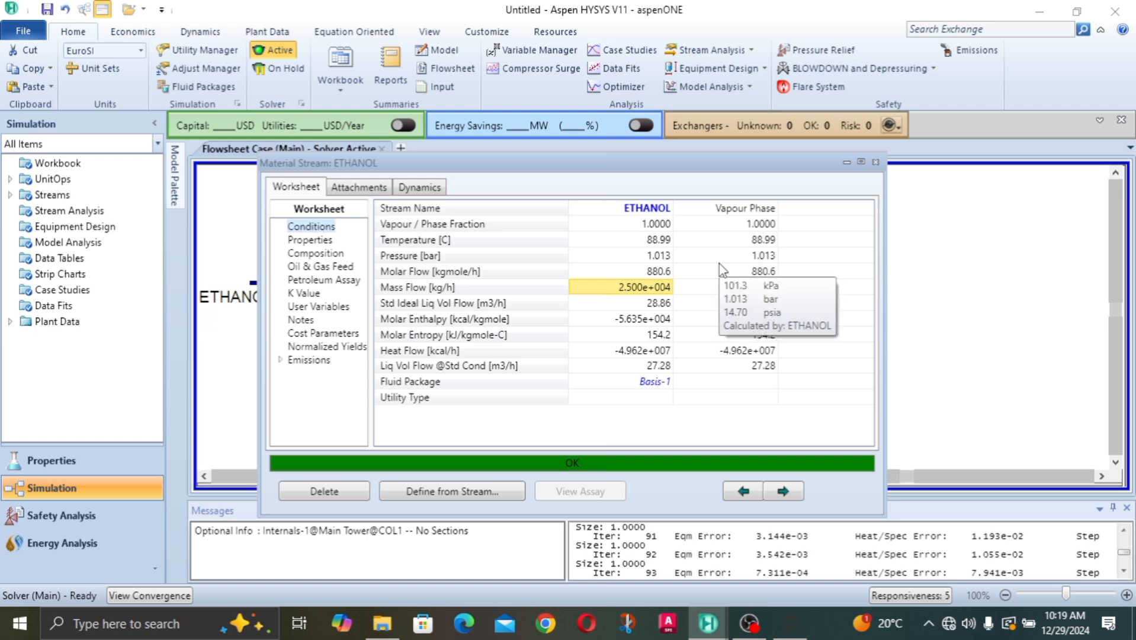
mouse_move(646, 293)
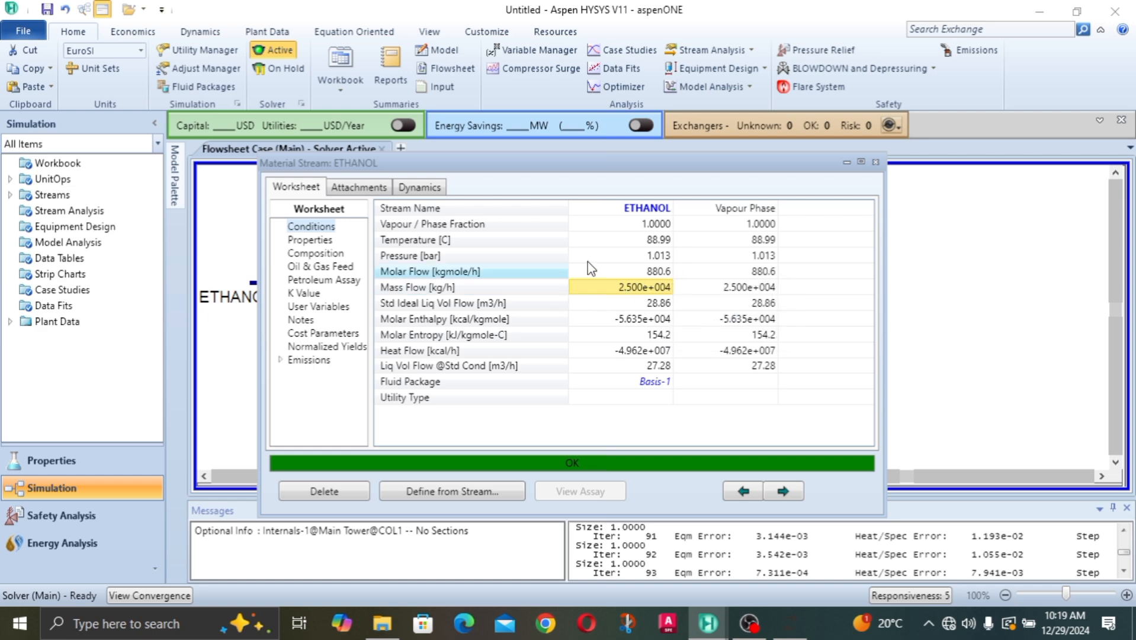
mouse_move(593, 264)
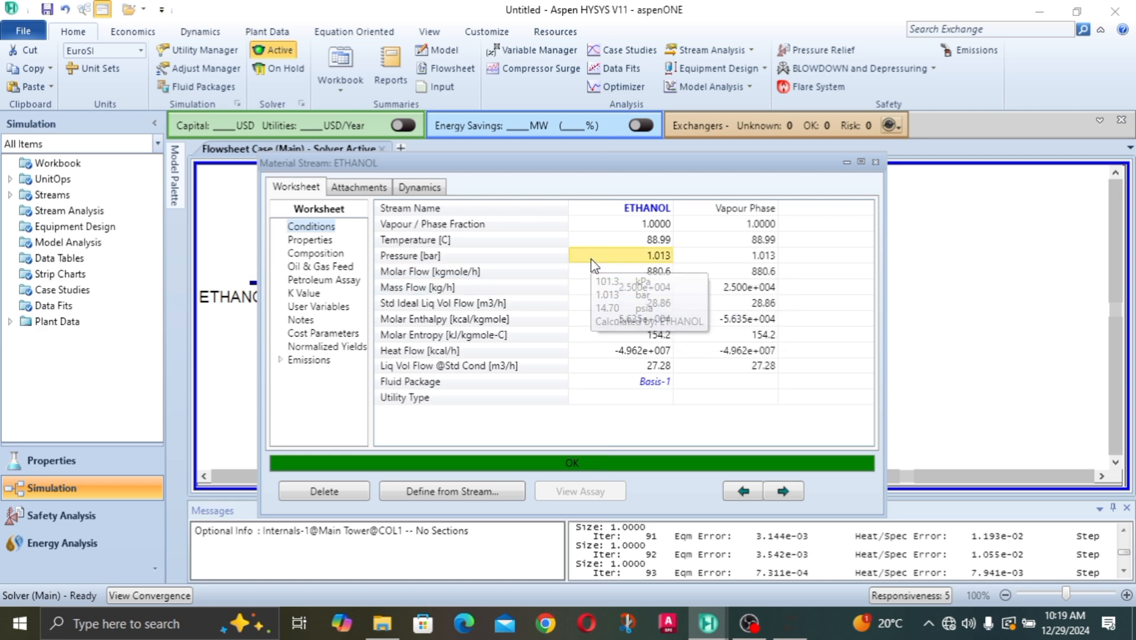
- Examine the ETHANOL stream's composition as ethanol and H2O mass fractions, including the vapour phase, and close its properties
click(304, 255)
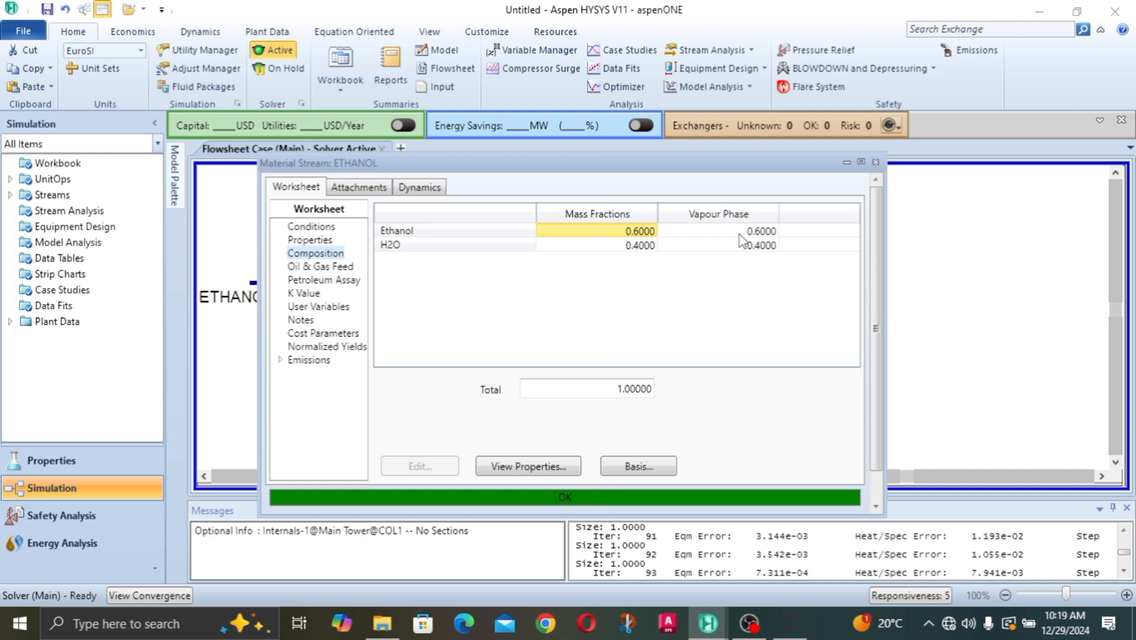
click(645, 250)
click(750, 255)
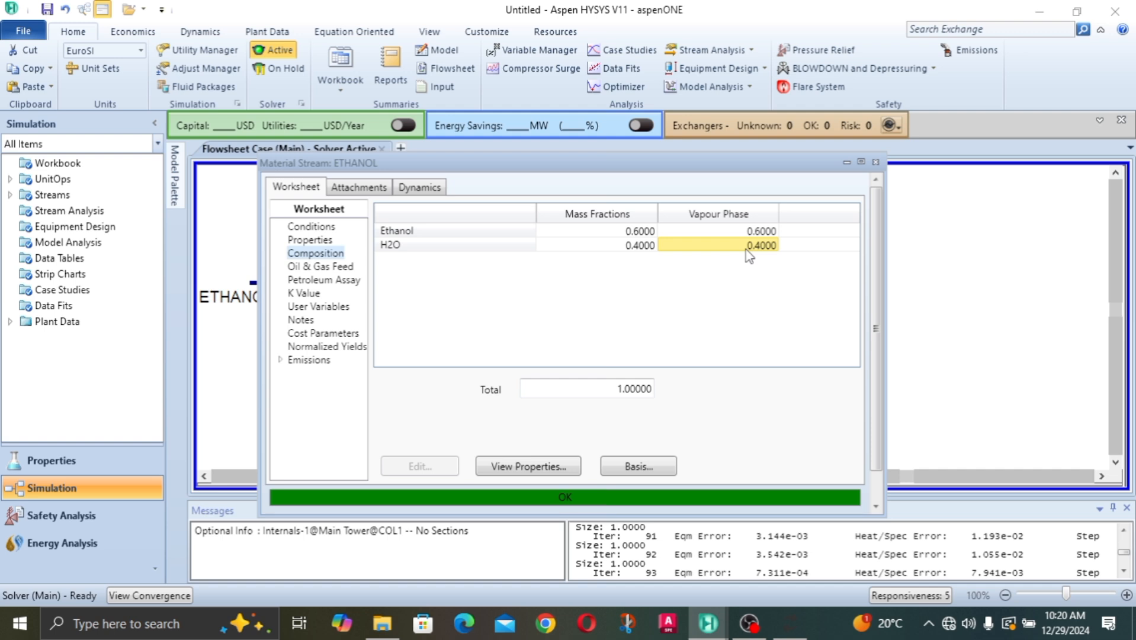
click(874, 165)
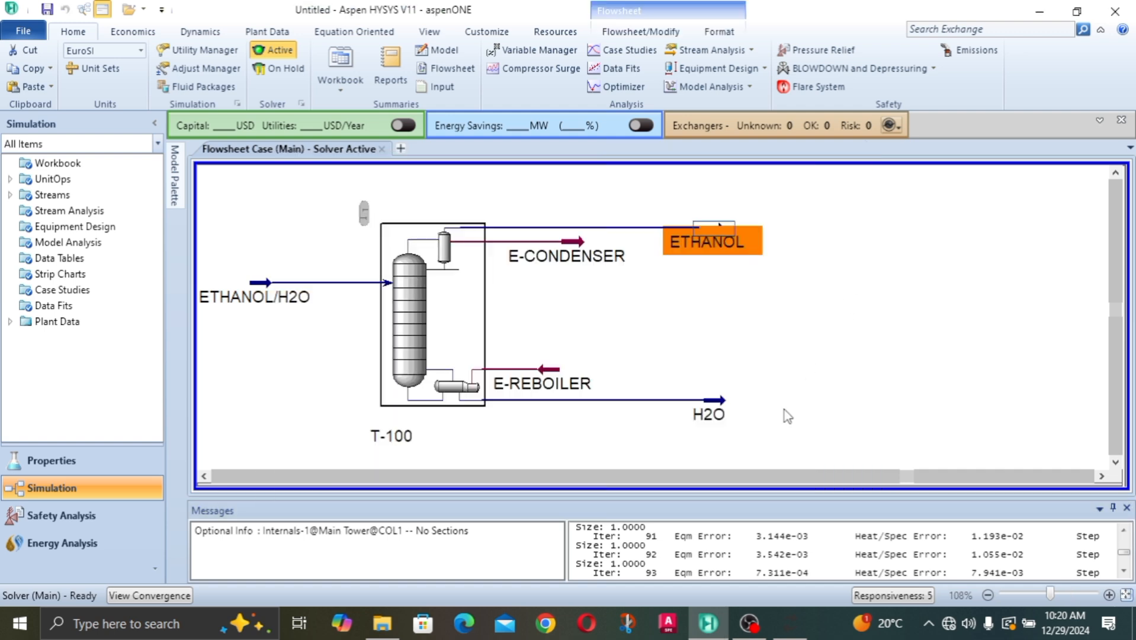
- Open the H2O product stream's properties and examine its vapour fraction, temperature, pressure, molar flow and mass flow
double_click(714, 413)
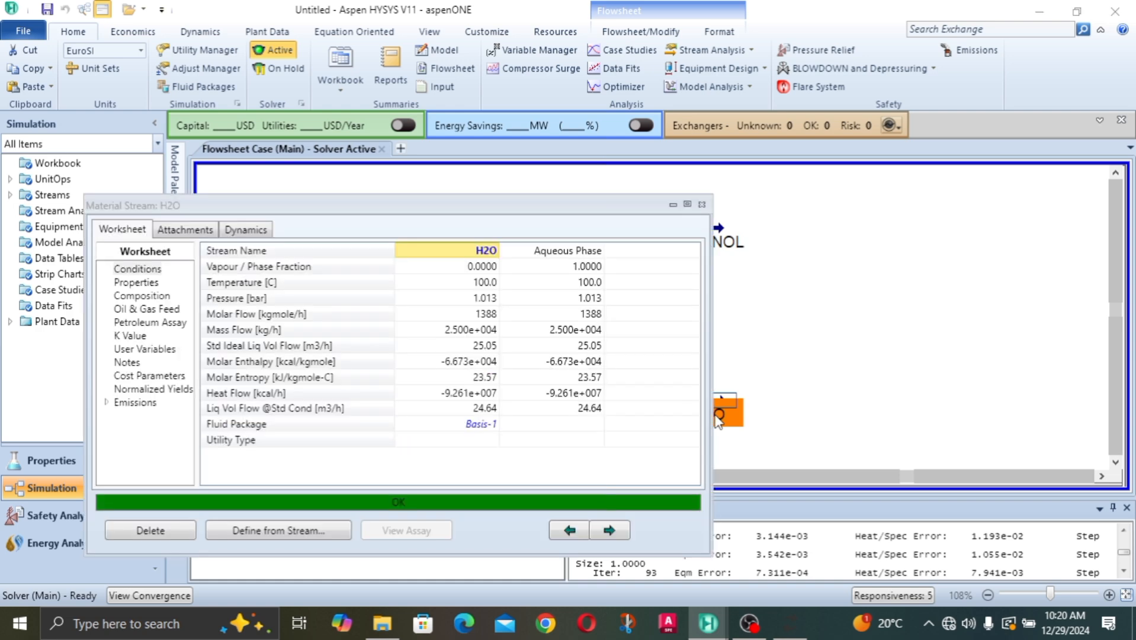
click(485, 268)
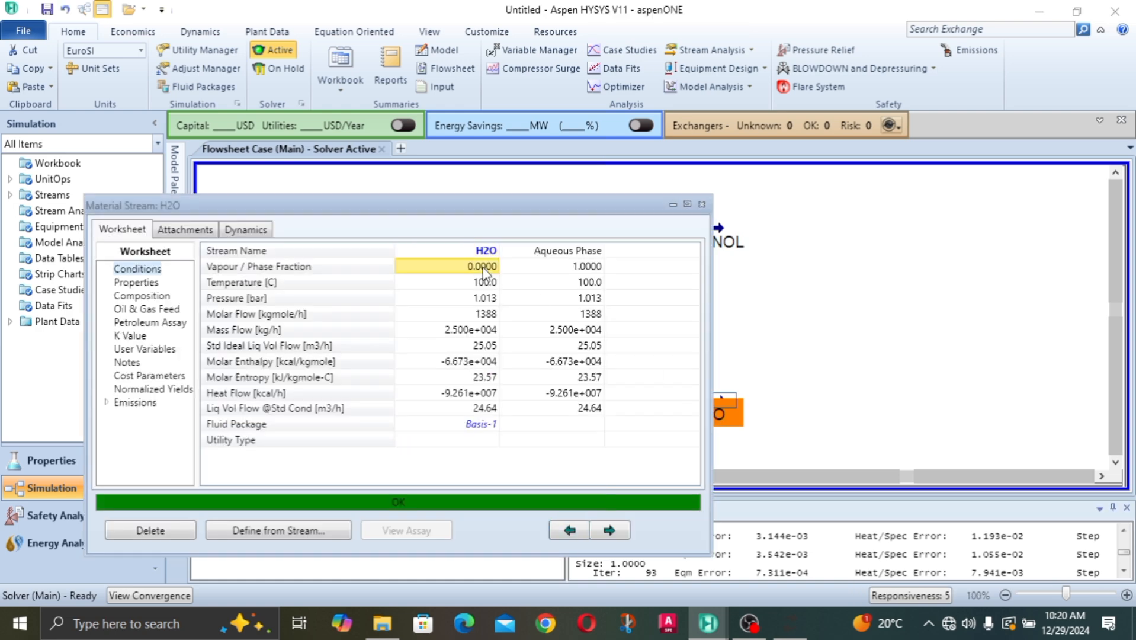
key(Down)
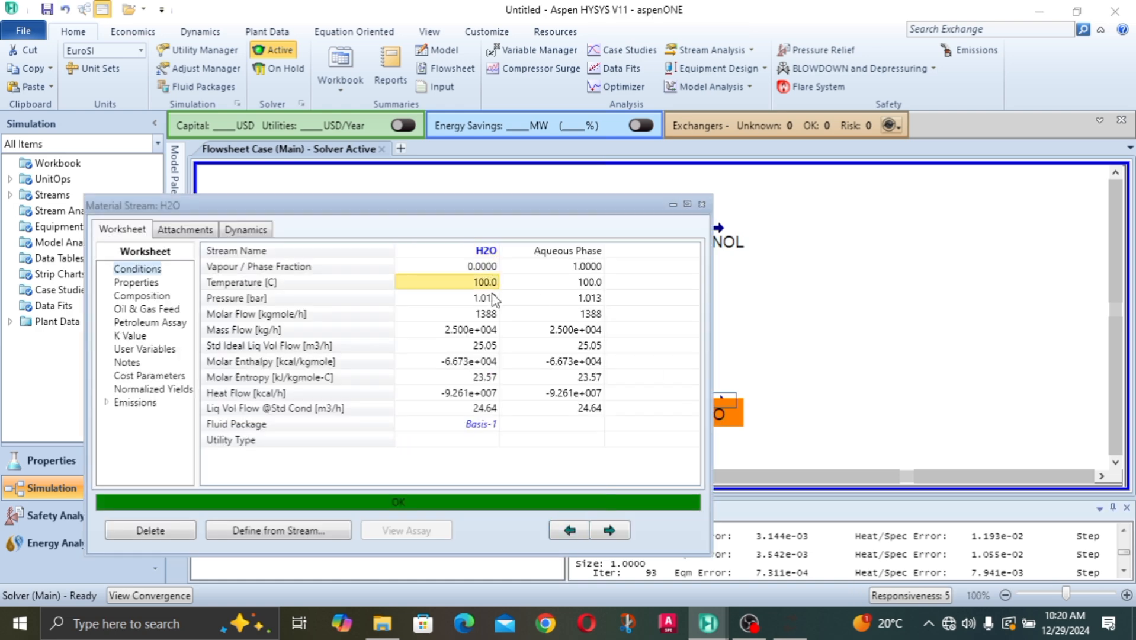
key(Down)
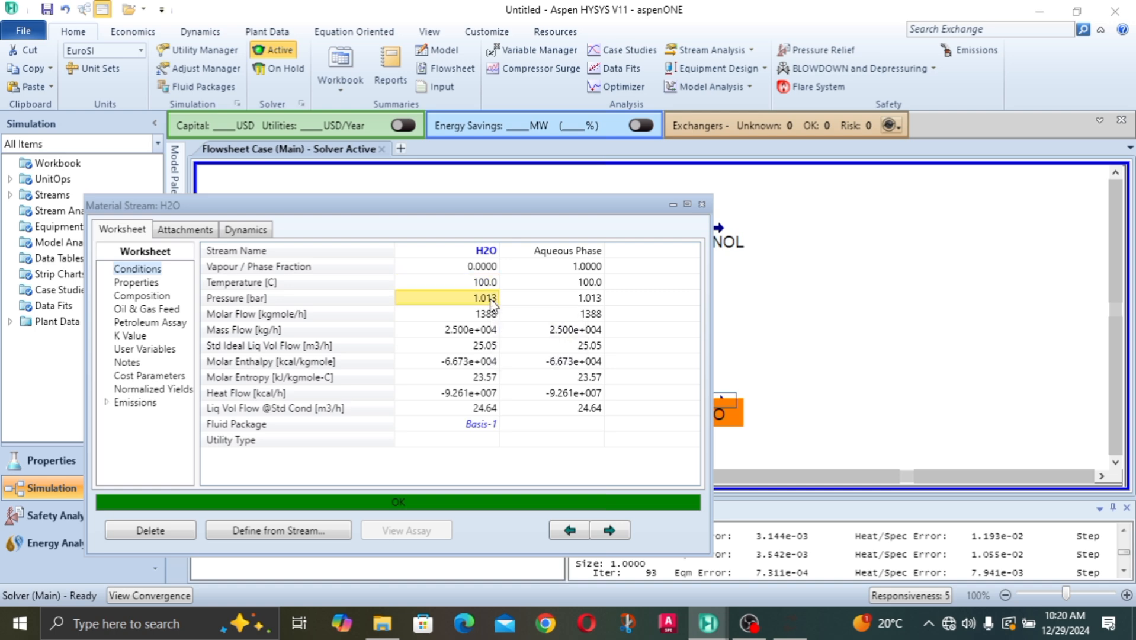
key(Down)
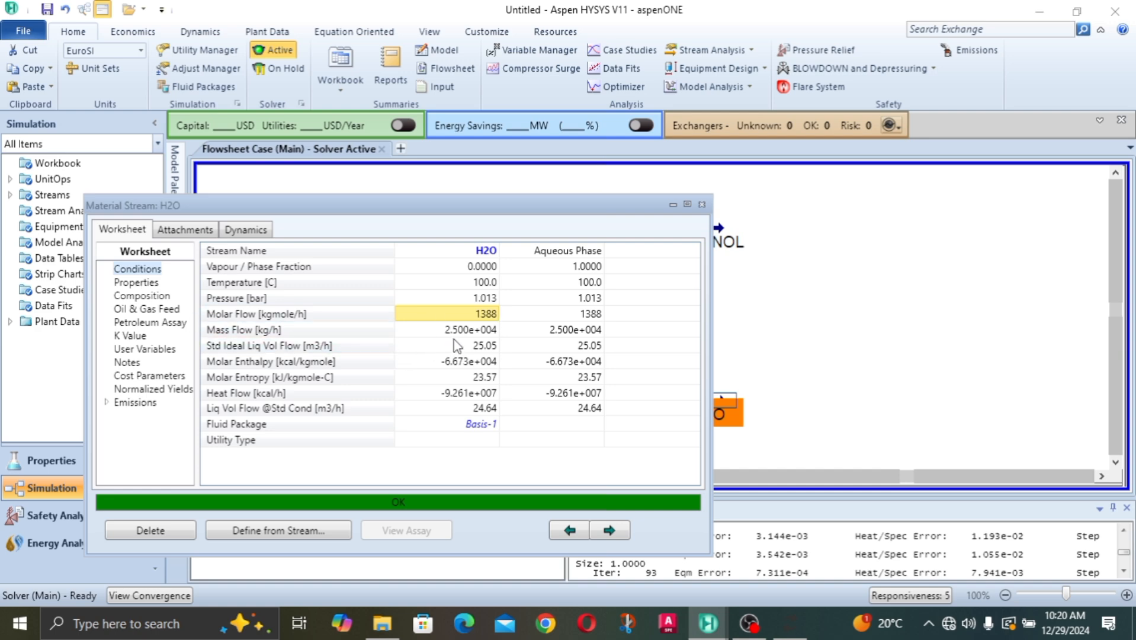
click(473, 332)
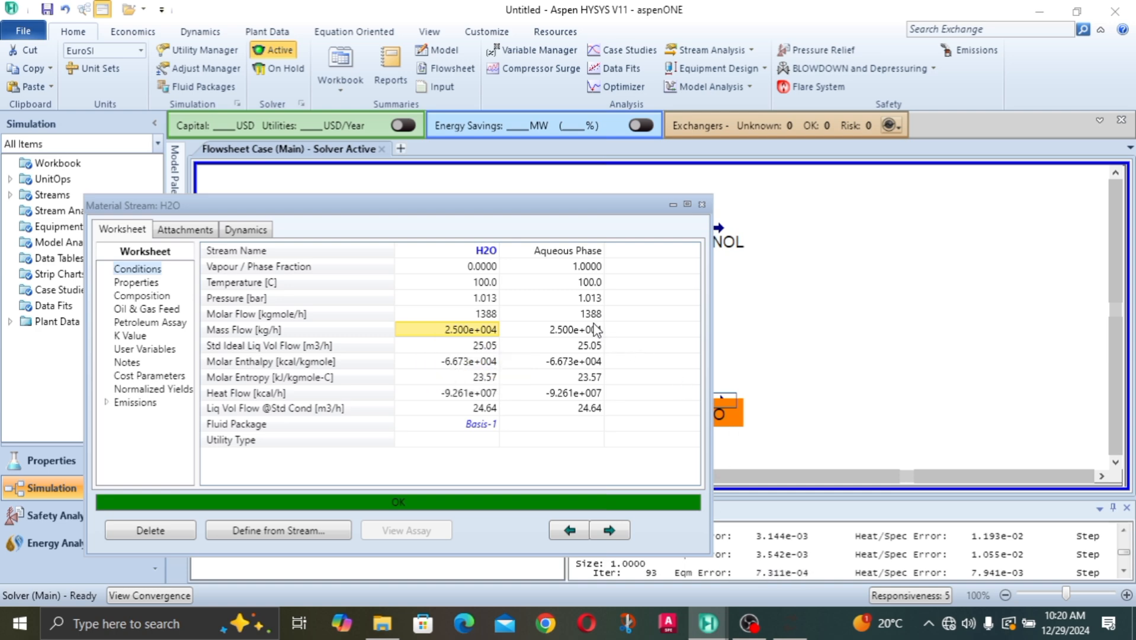
mouse_move(596, 330)
- Review the H2O stream's composition in mass fractions and close its properties
click(127, 300)
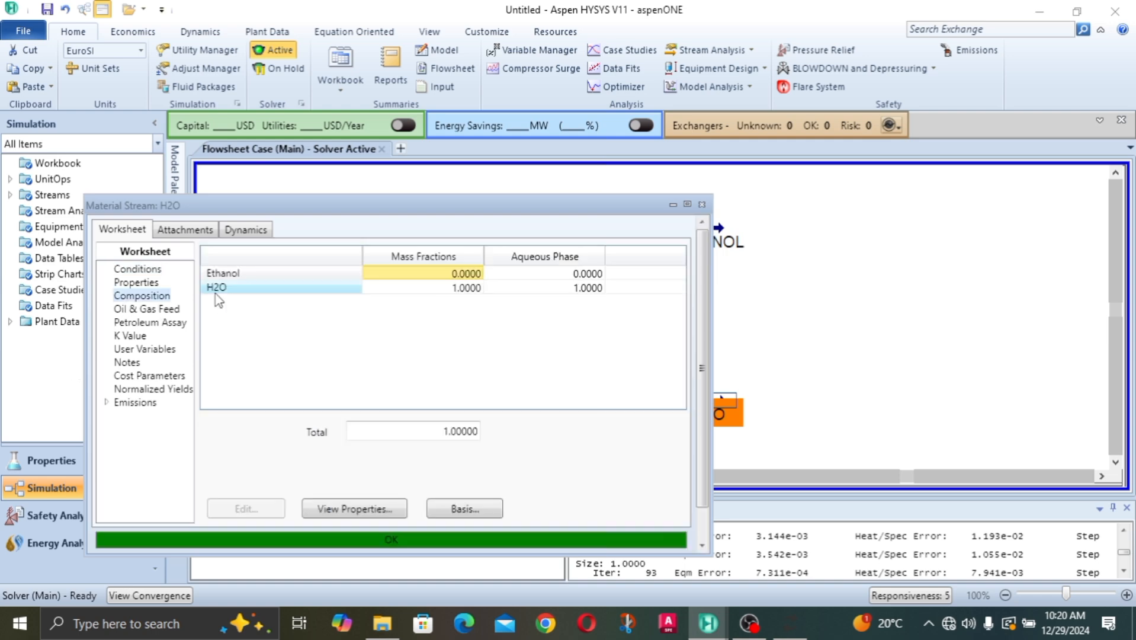
click(468, 289)
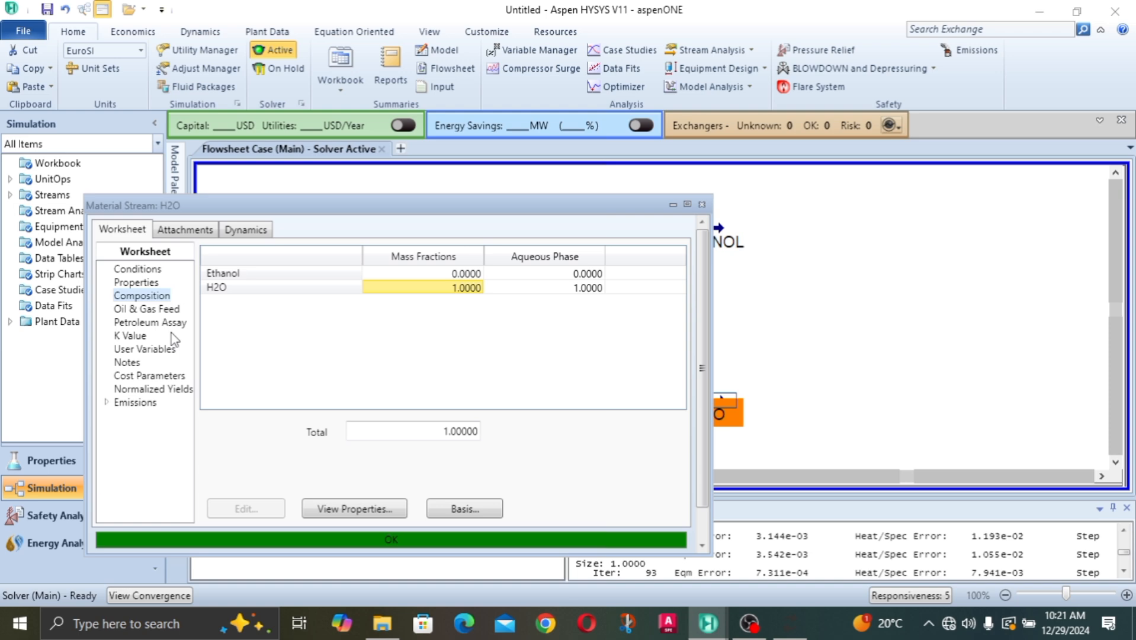
click(702, 204)
- Reopen the ETHANOL stream to recheck its ethanol and H2O mass fractions, and close it again
double_click(714, 227)
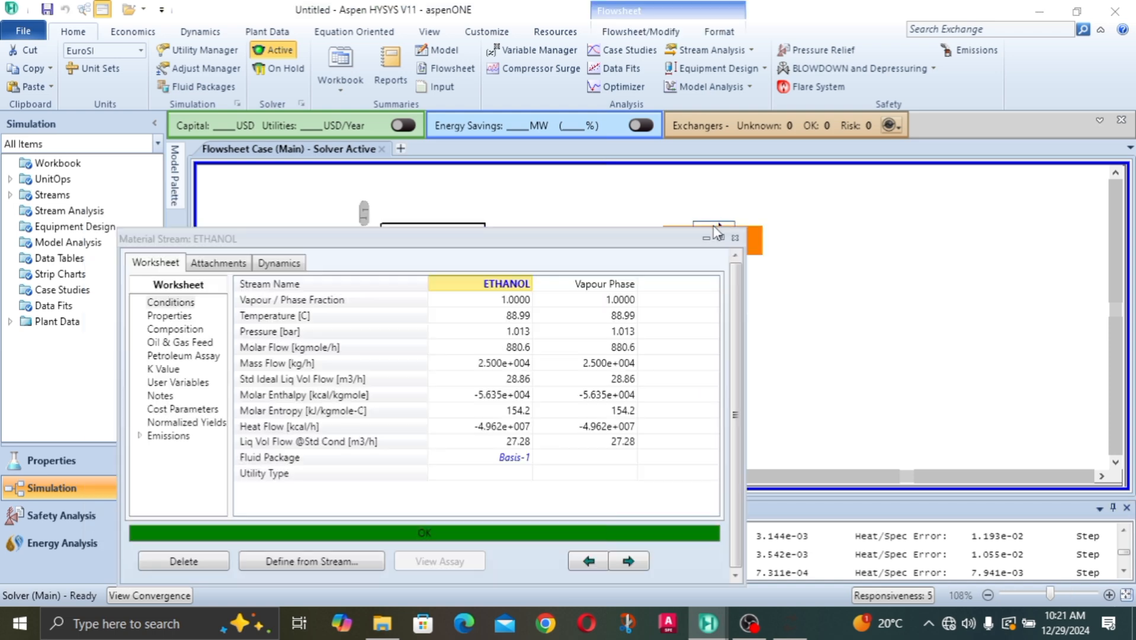
click(180, 329)
click(504, 326)
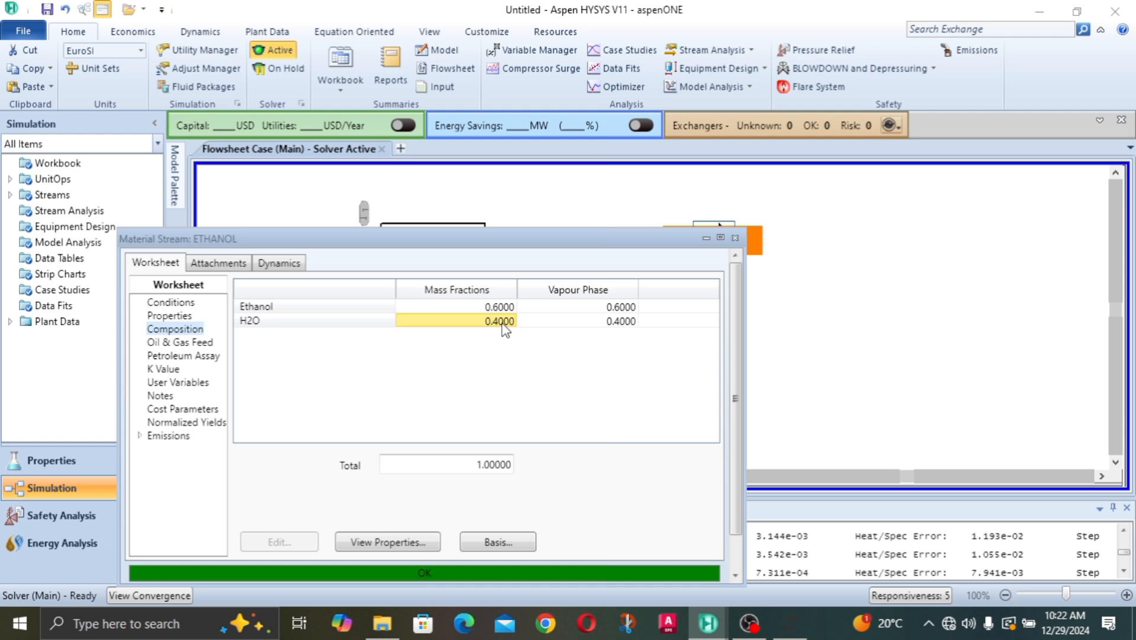
click(736, 237)
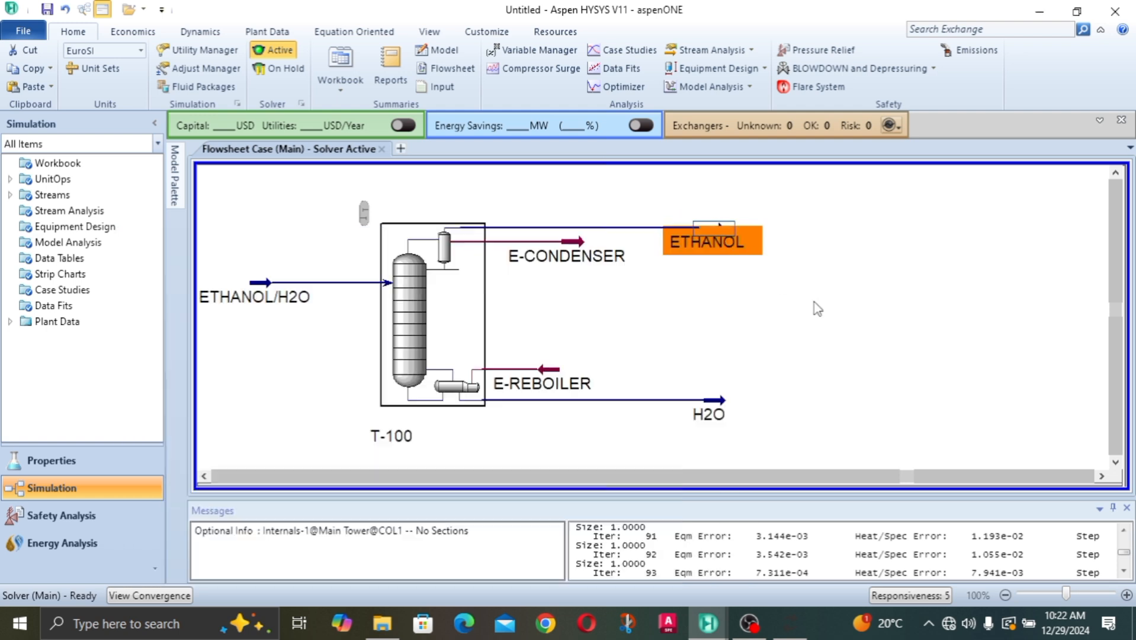
- Open the T-100 column's specifications and inspect the Vent Rate spec's draw, flow basis and value beside the spec list
click(419, 322)
double_click(417, 314)
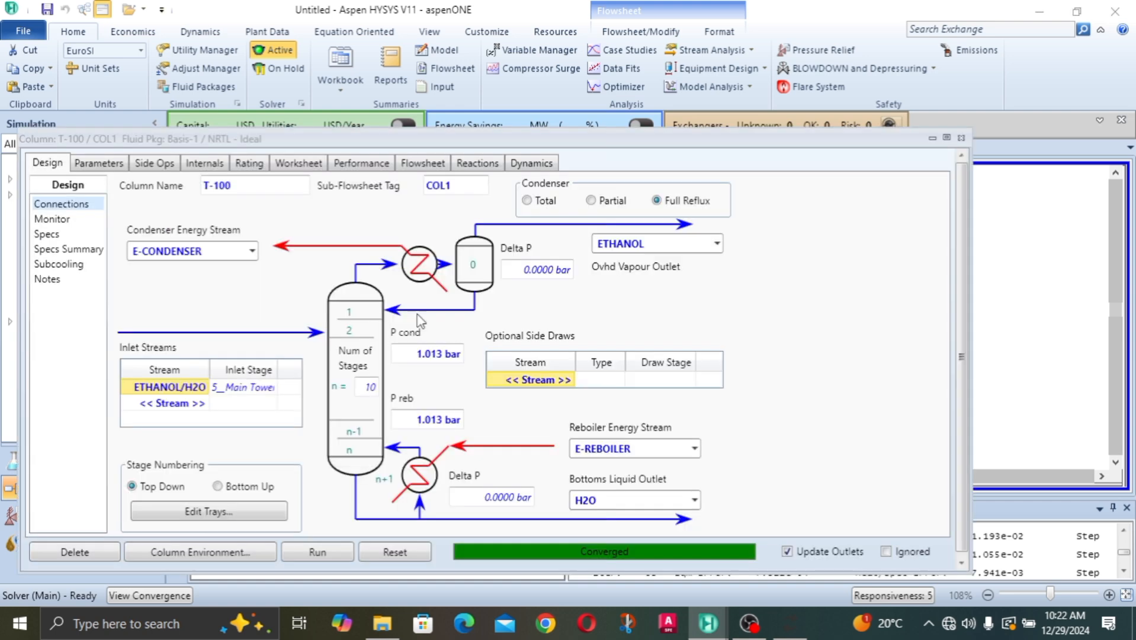
click(47, 234)
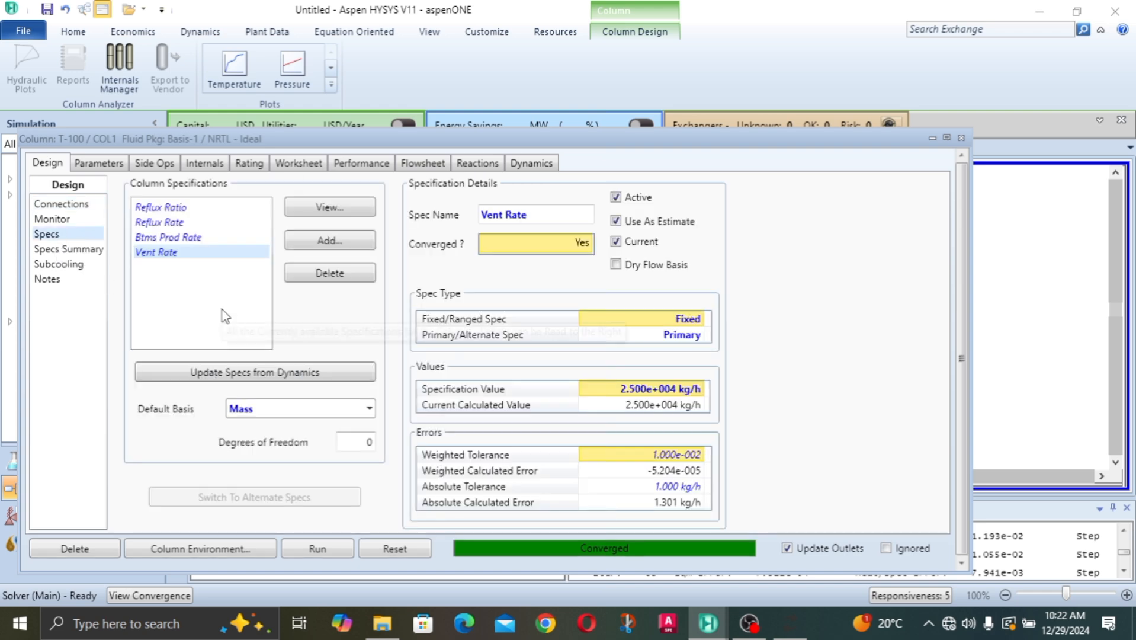
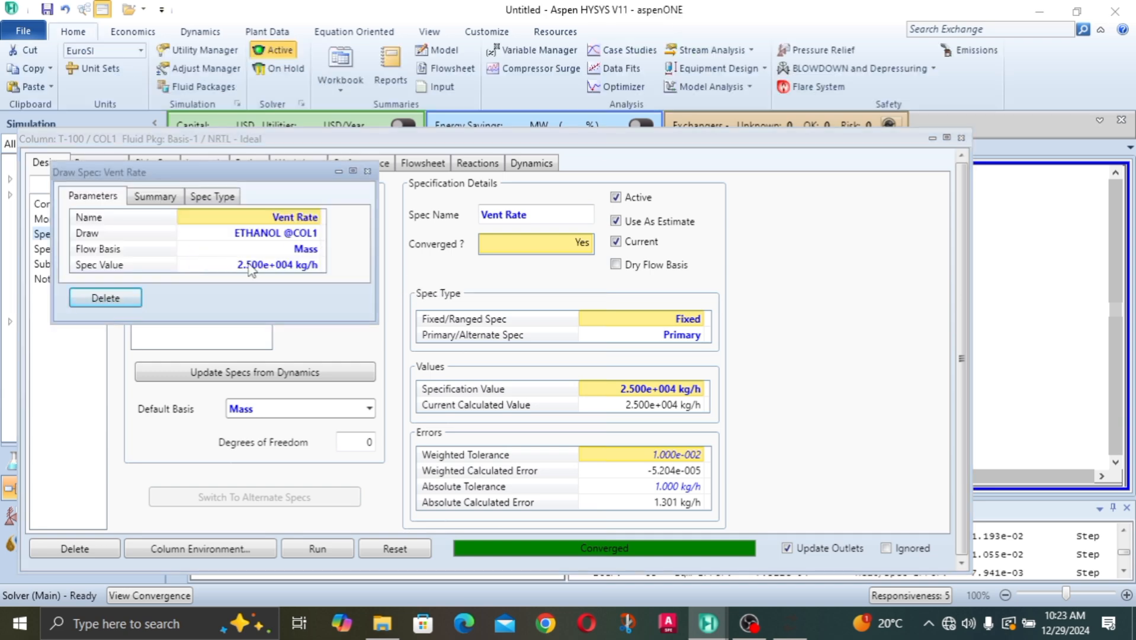
click(251, 268)
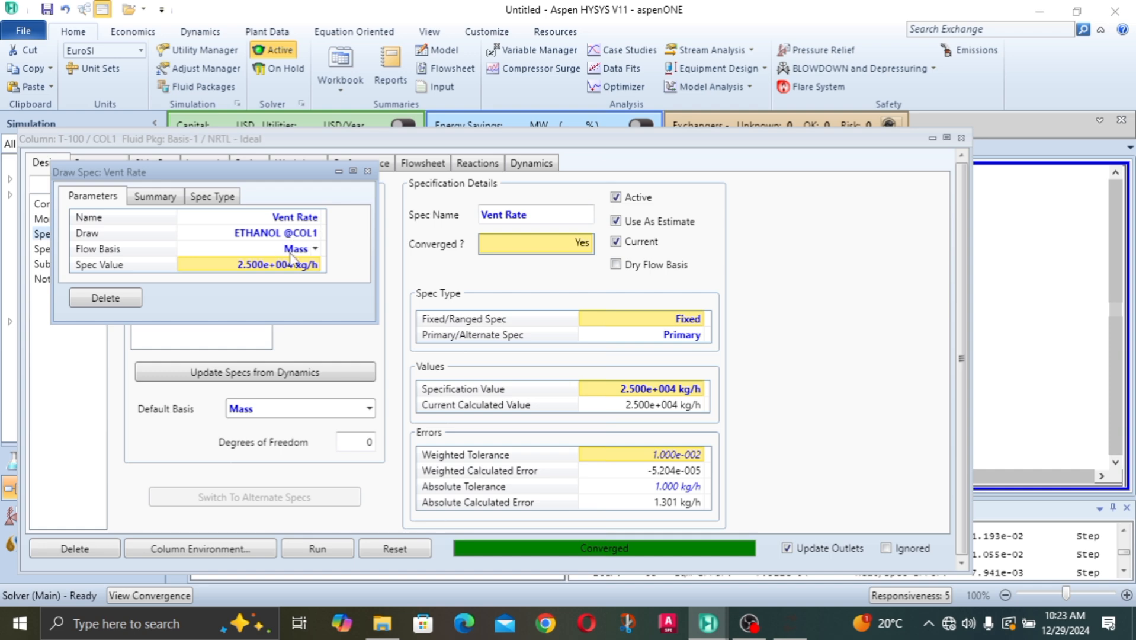
mouse_move(303, 268)
drag(243, 172, 221, 286)
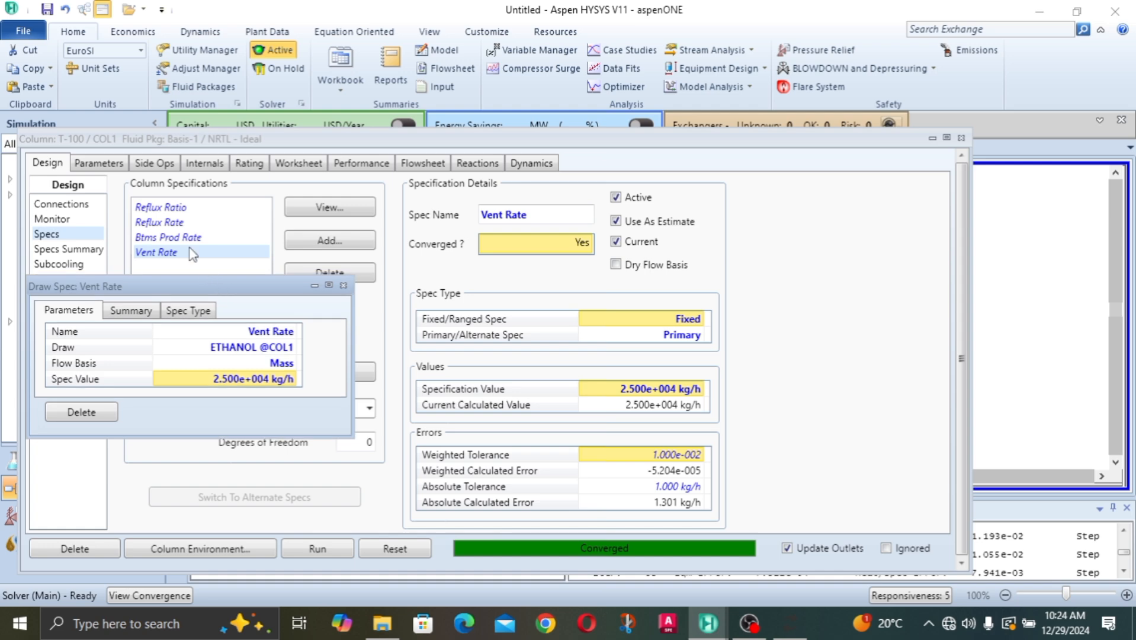
- Show the T-100 column's performance summary and examine the ethanol and H2O recoveries in both product streams
click(383, 162)
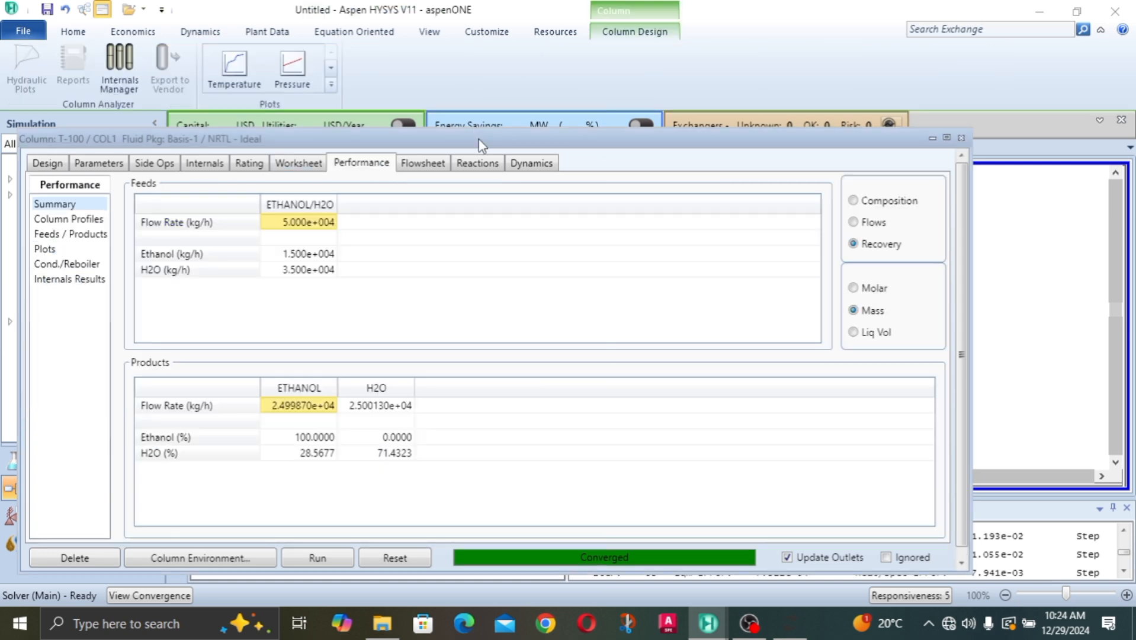
drag(480, 145, 542, 92)
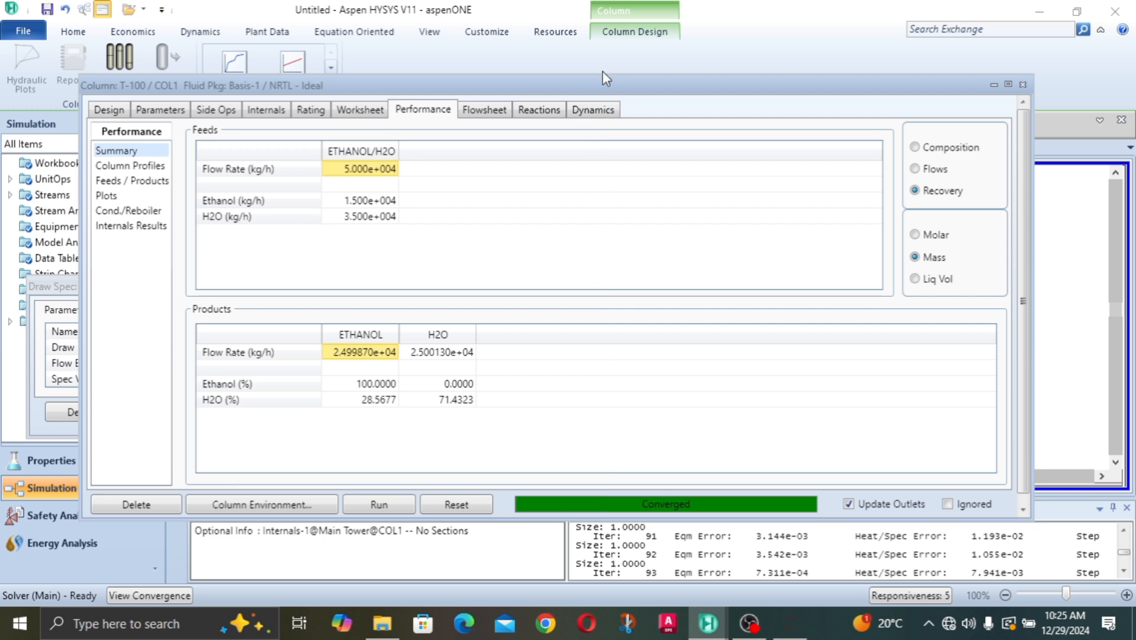
drag(601, 83, 603, 52)
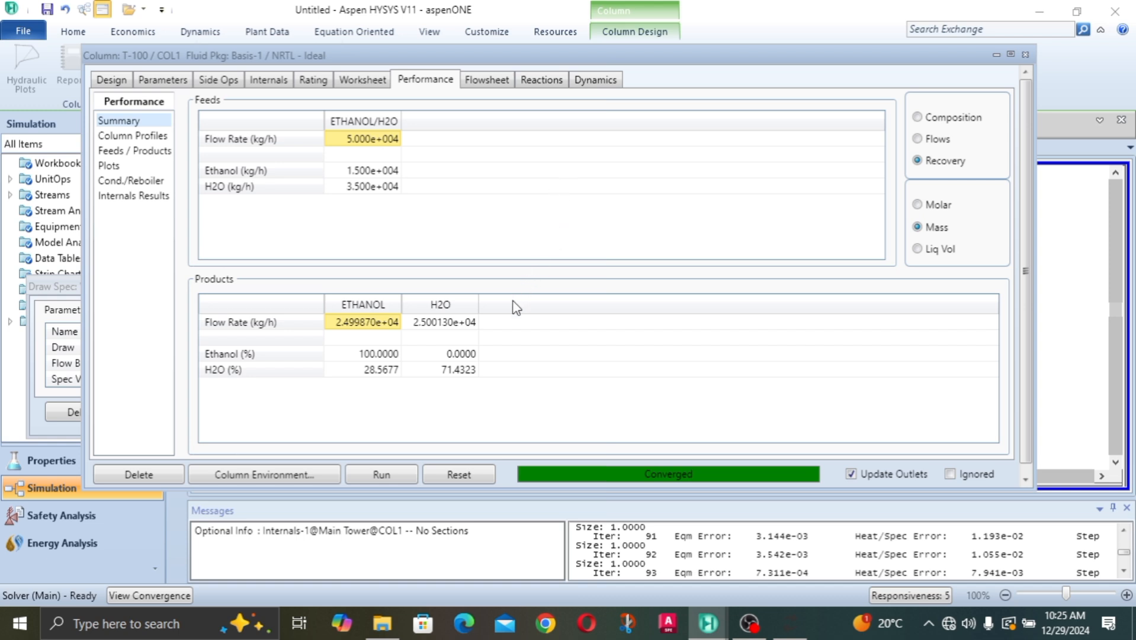
click(367, 355)
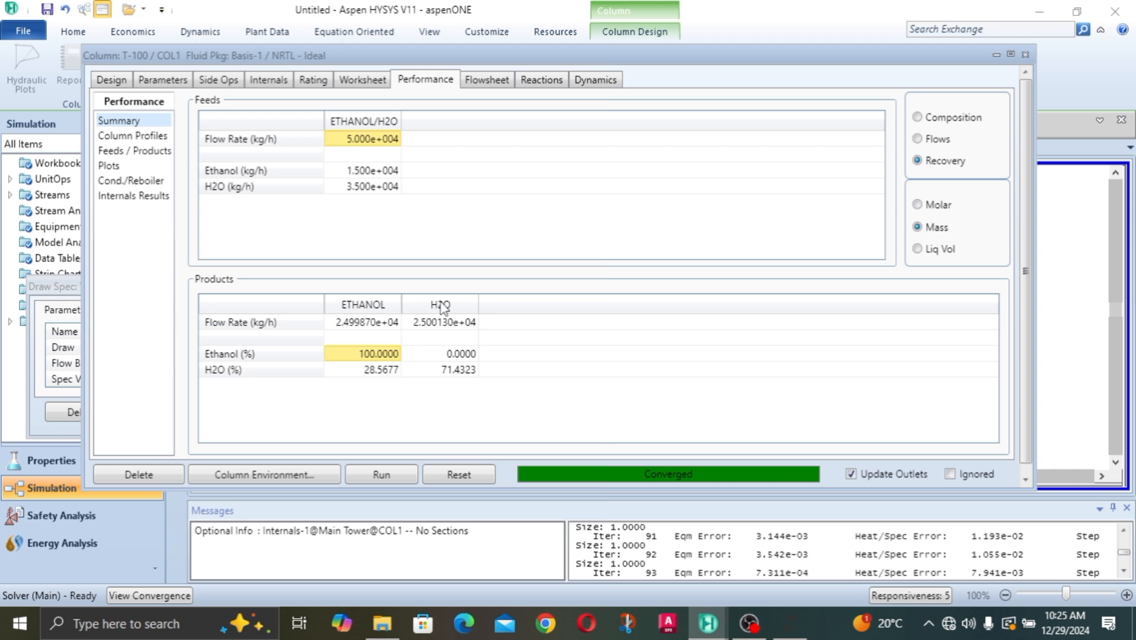
click(262, 354)
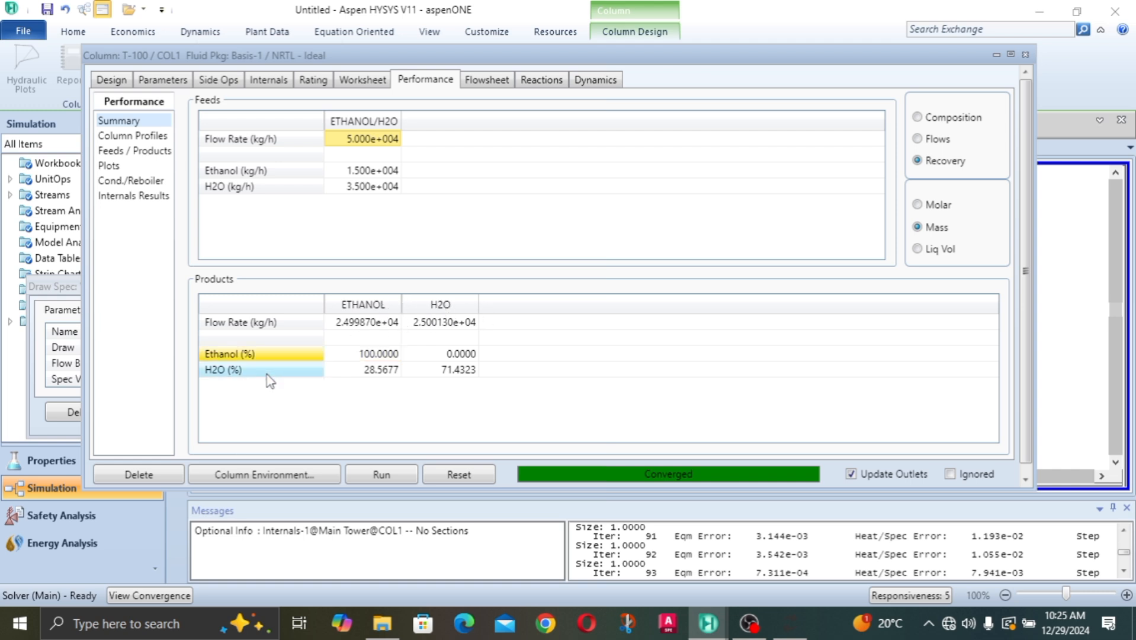
click(266, 372)
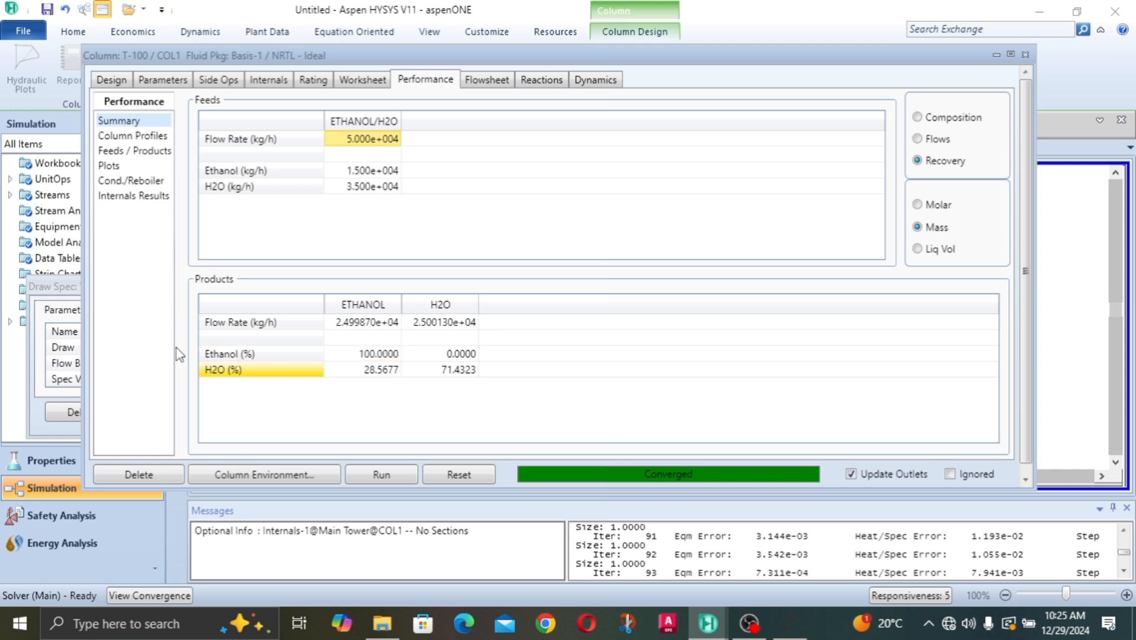
click(243, 355)
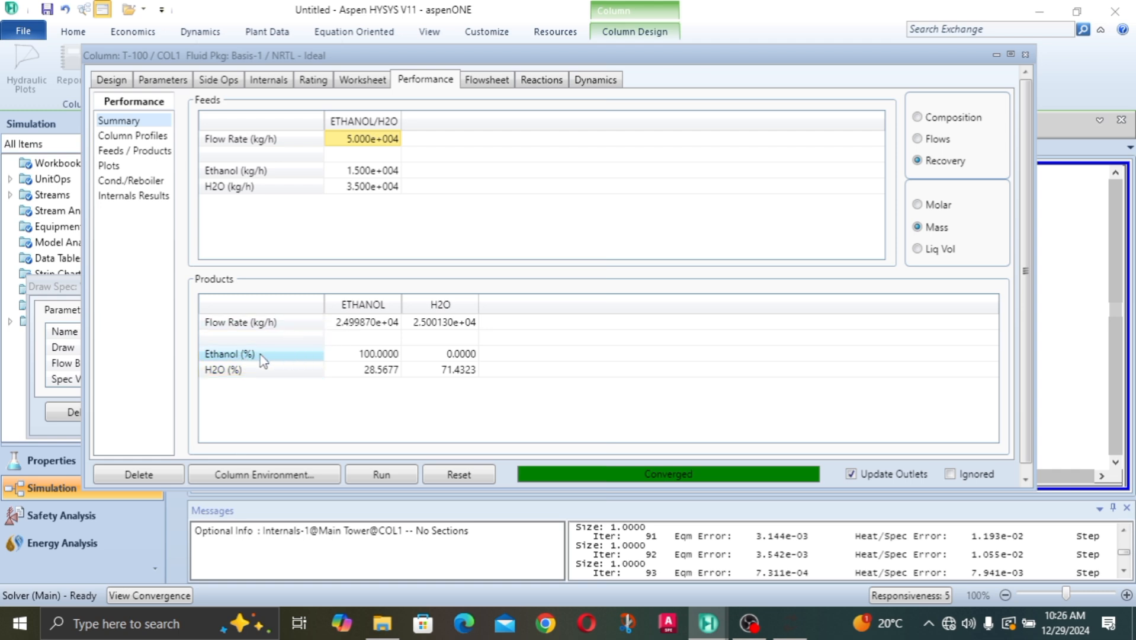
click(394, 355)
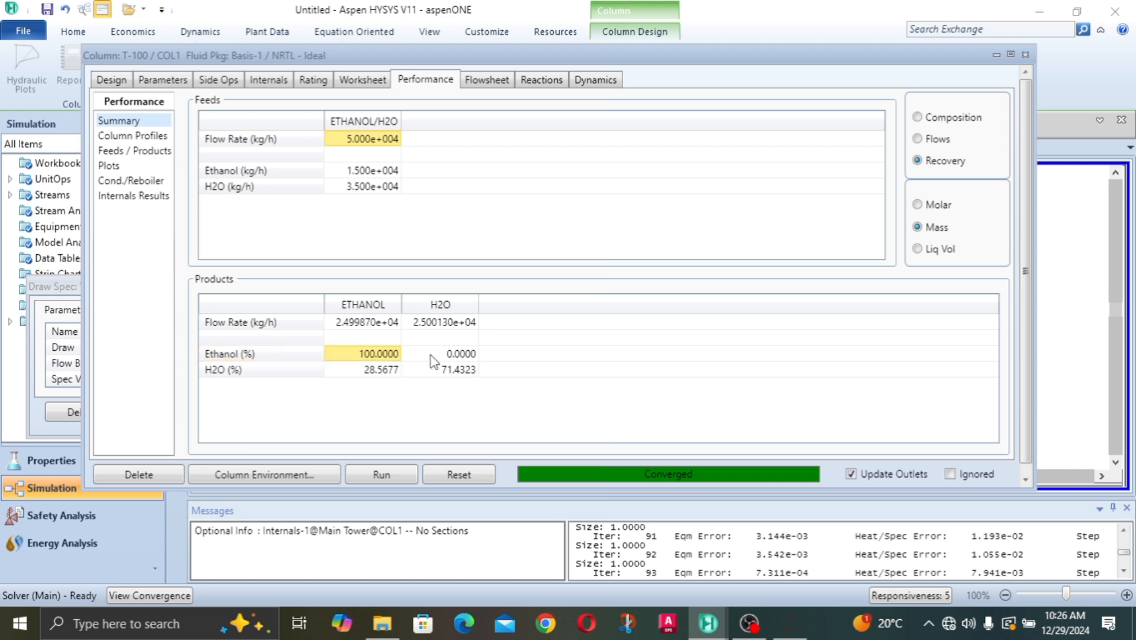
- Check the ethanol recovery in the H2O product, recheck the ETHANOL stream's composition in mass fractions, and close the stream
click(461, 356)
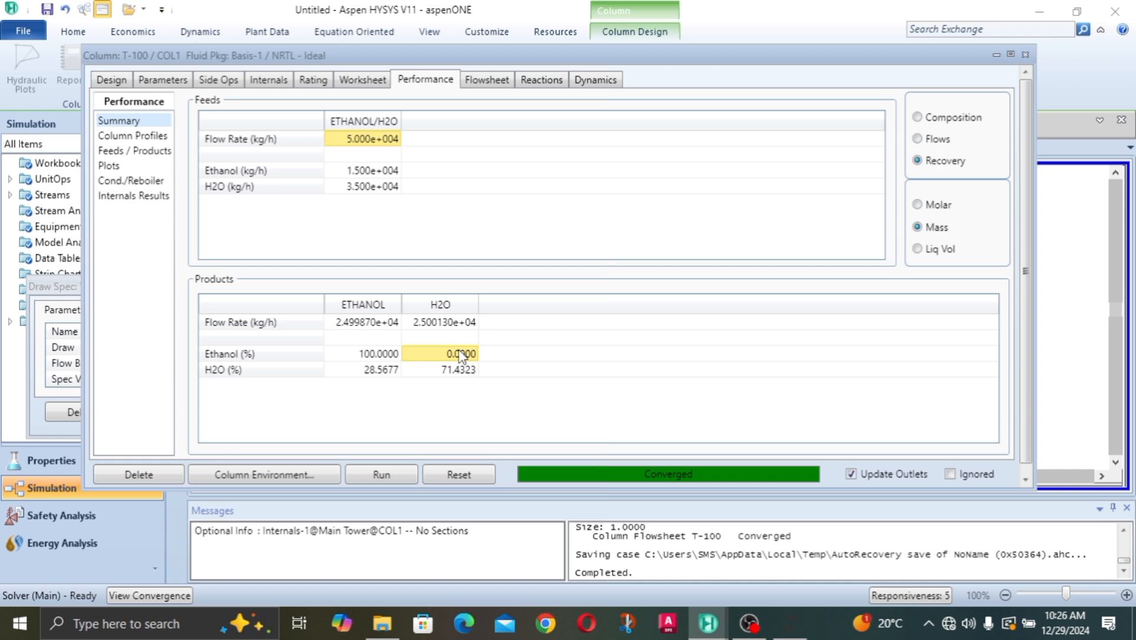
drag(721, 70, 750, 321)
click(702, 240)
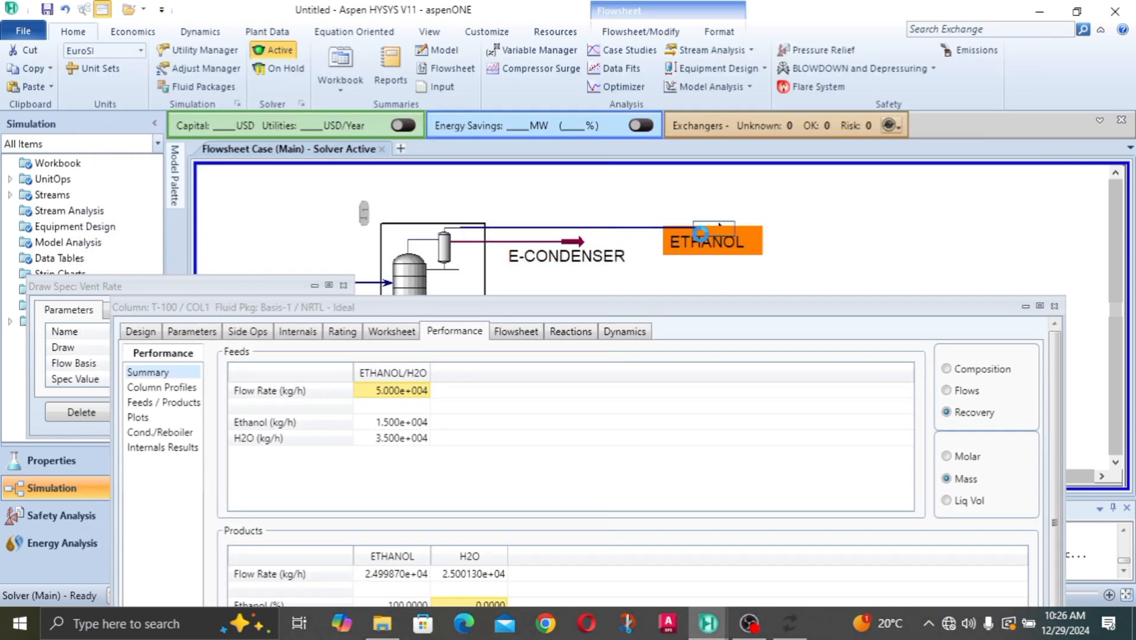
double_click(700, 234)
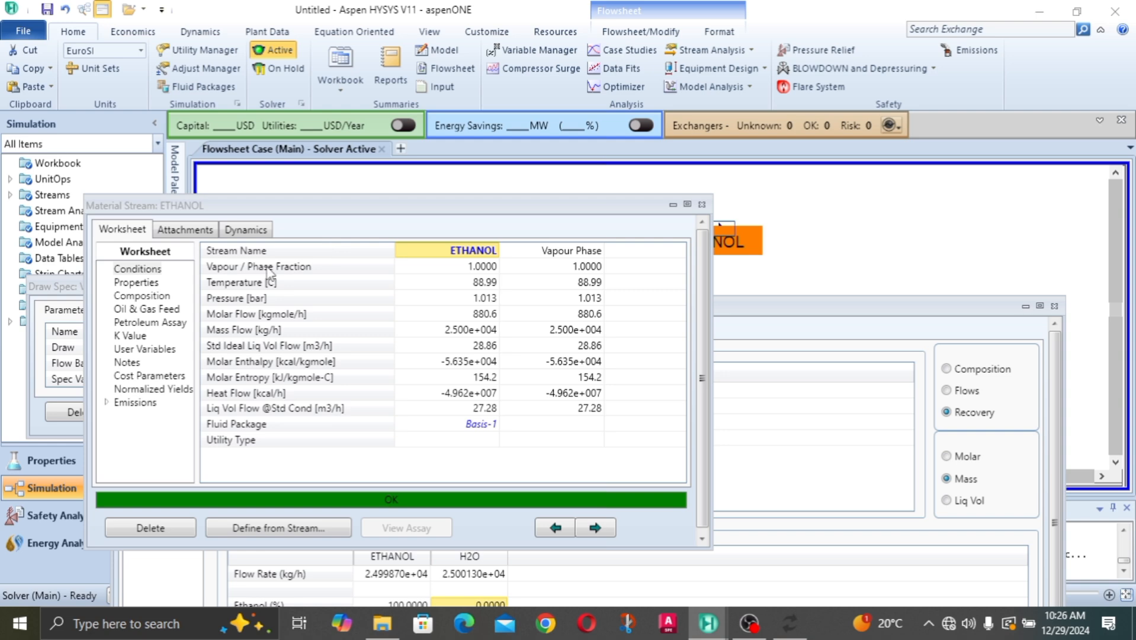
click(143, 295)
click(465, 288)
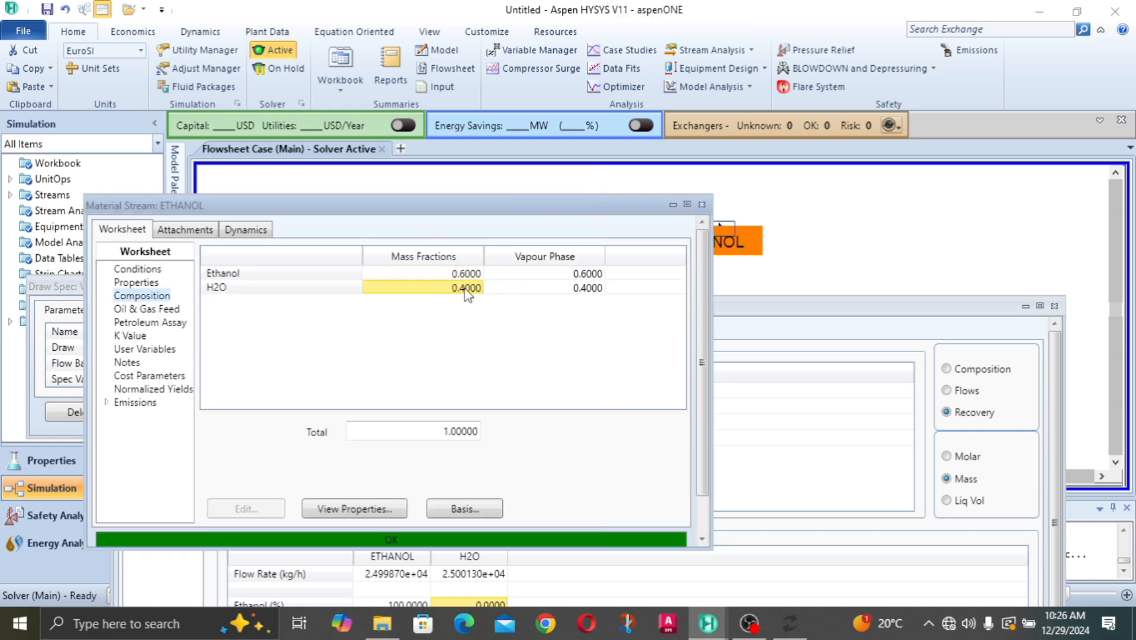
drag(520, 213, 534, 159)
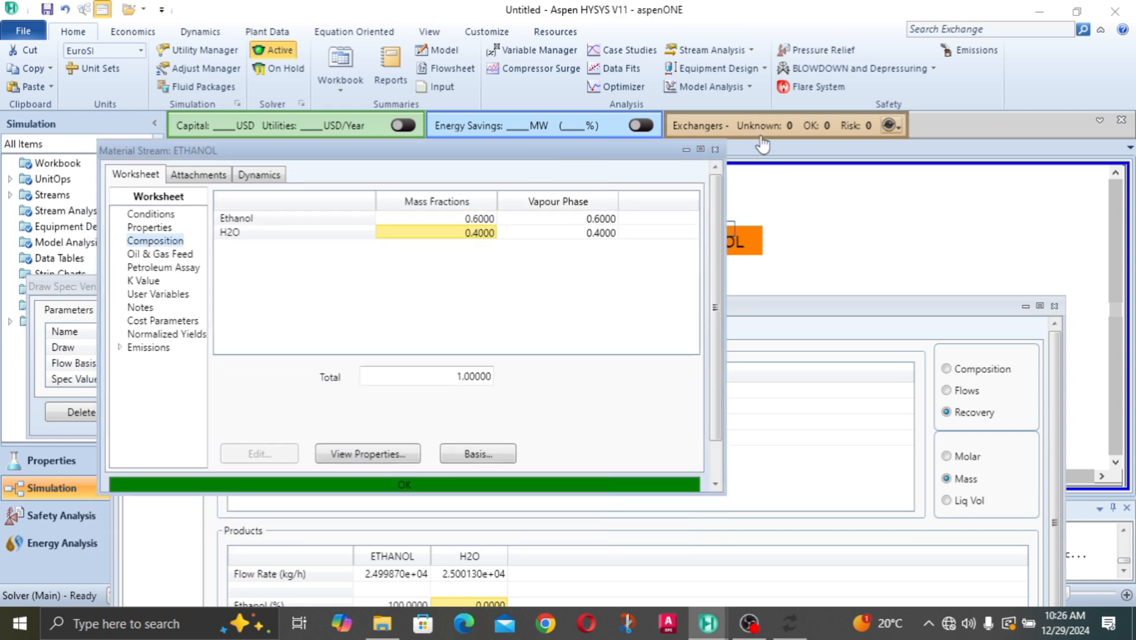
click(715, 150)
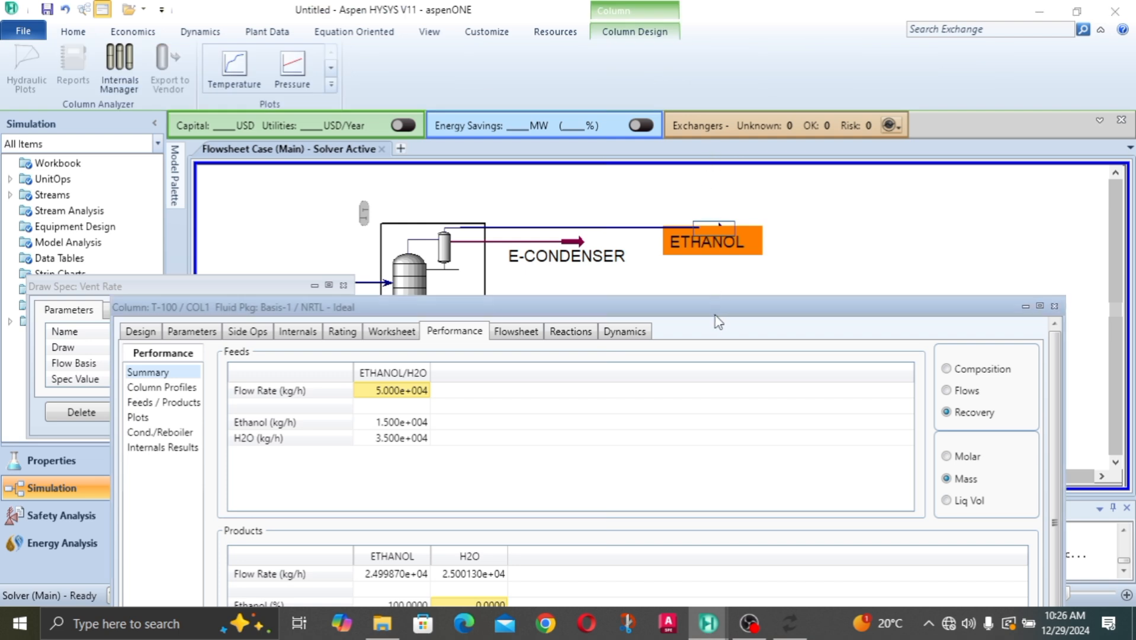
- Return to the T-100 column's performance summary and compare the ethanol and H2O recoveries between the two product streams
drag(716, 313, 703, 91)
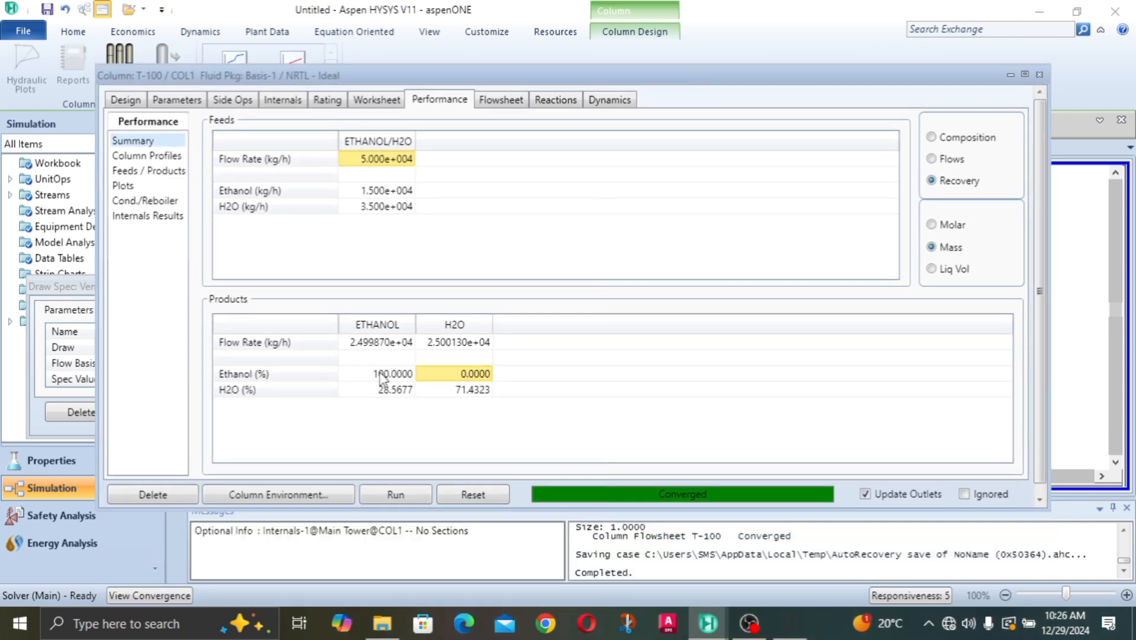
click(399, 381)
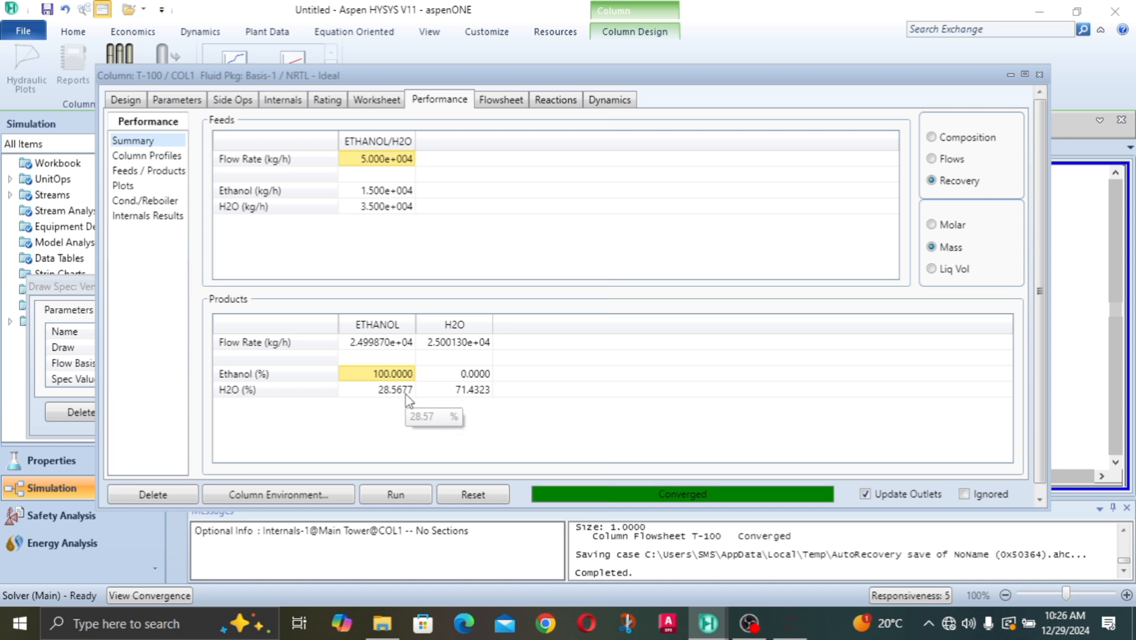
click(472, 379)
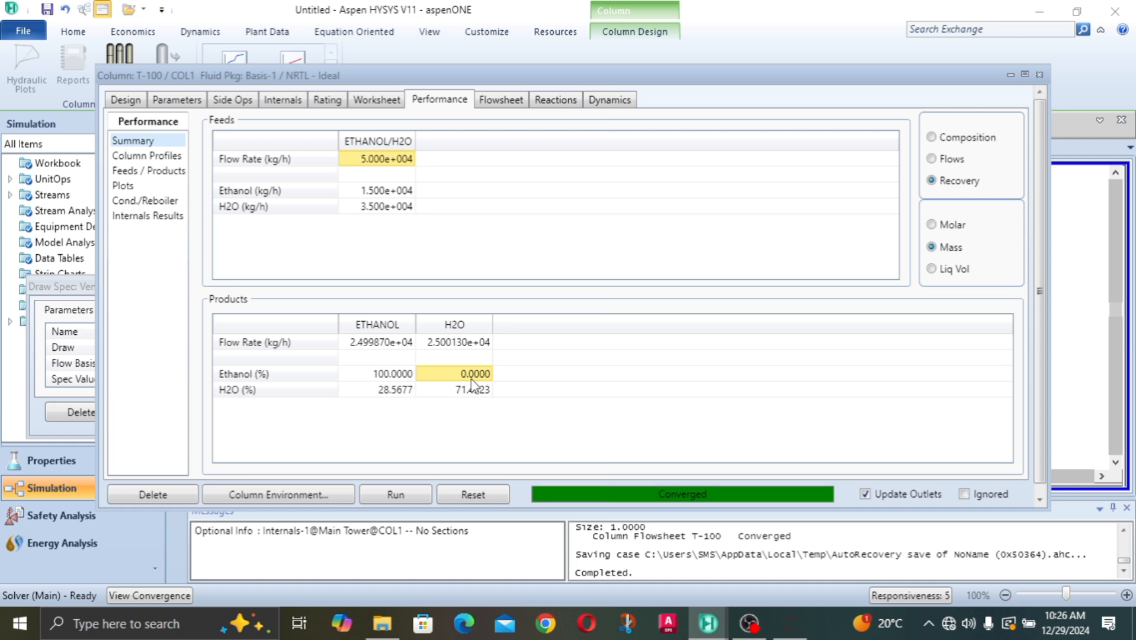
click(404, 391)
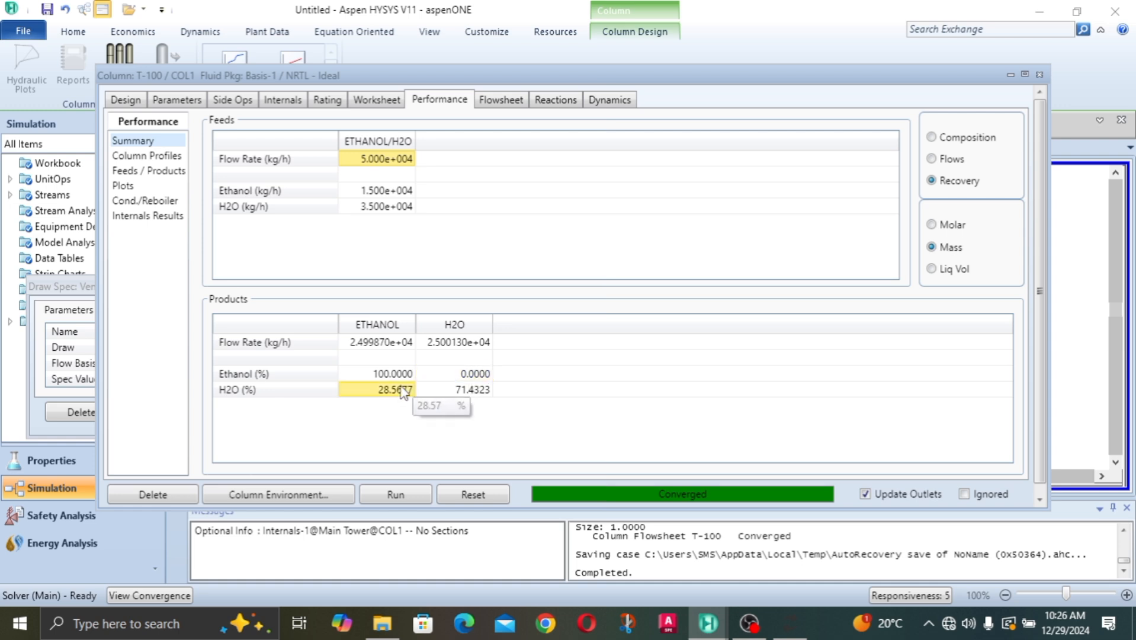
click(462, 392)
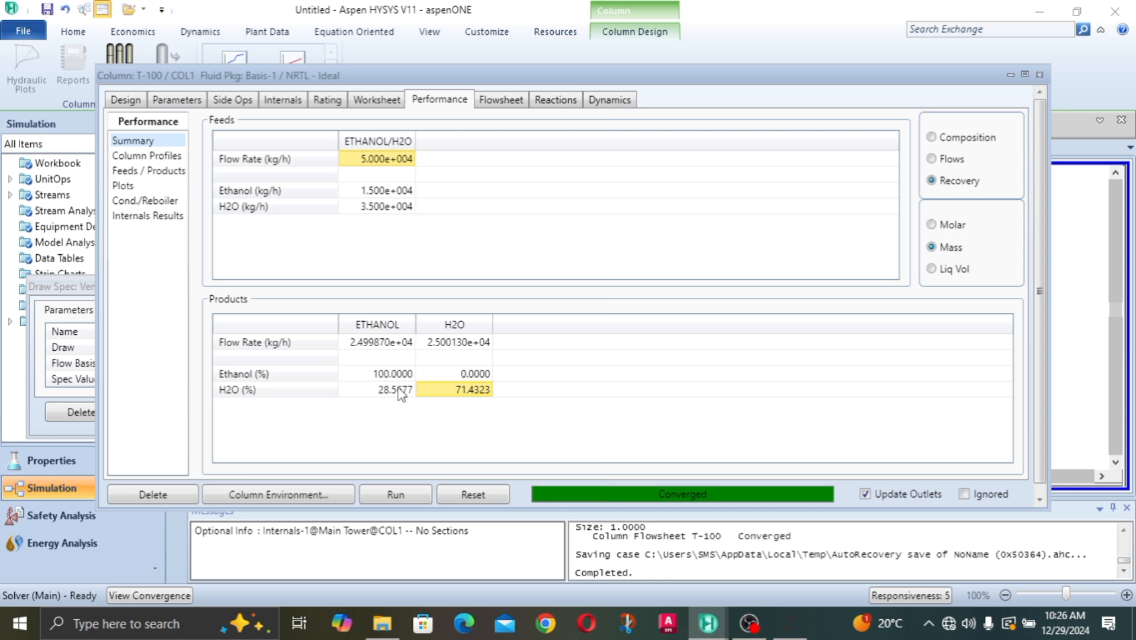
click(402, 392)
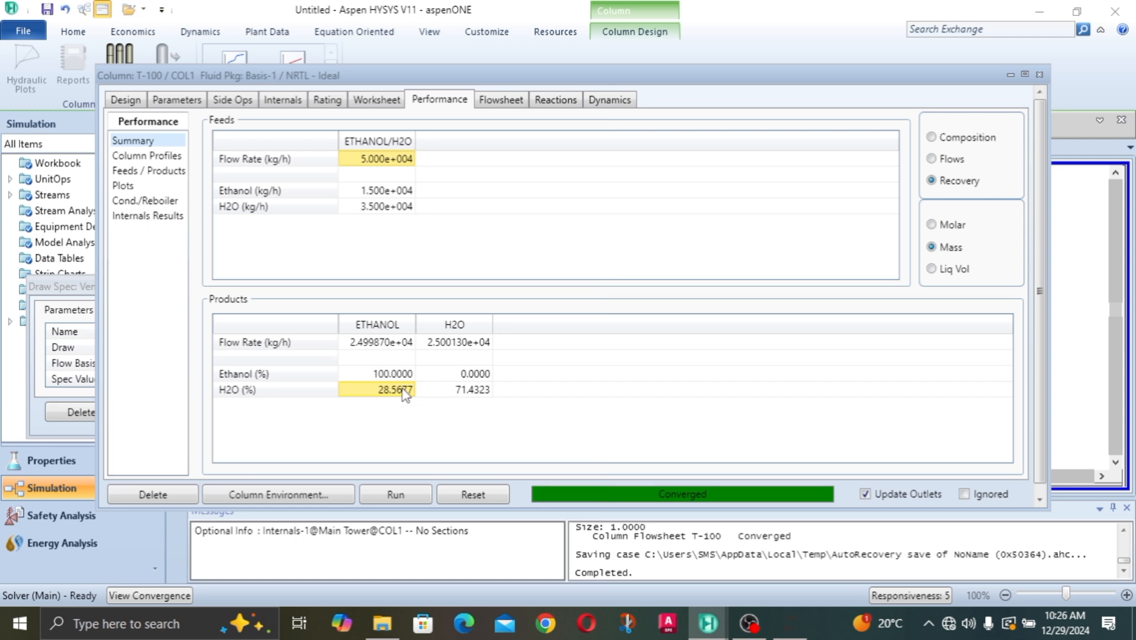
click(473, 391)
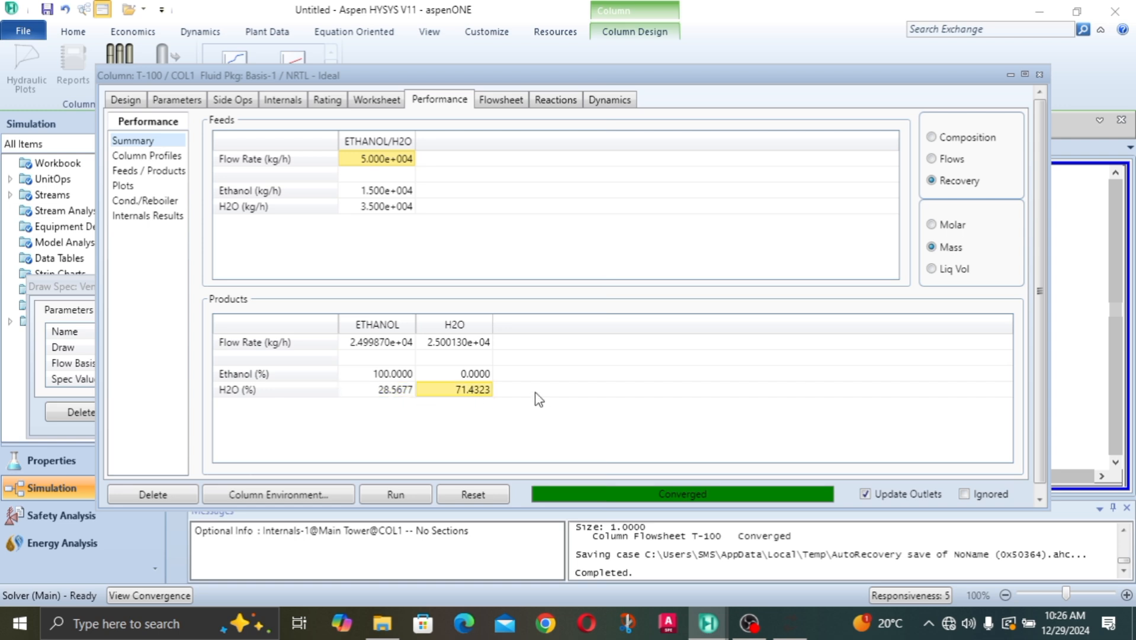
click(401, 393)
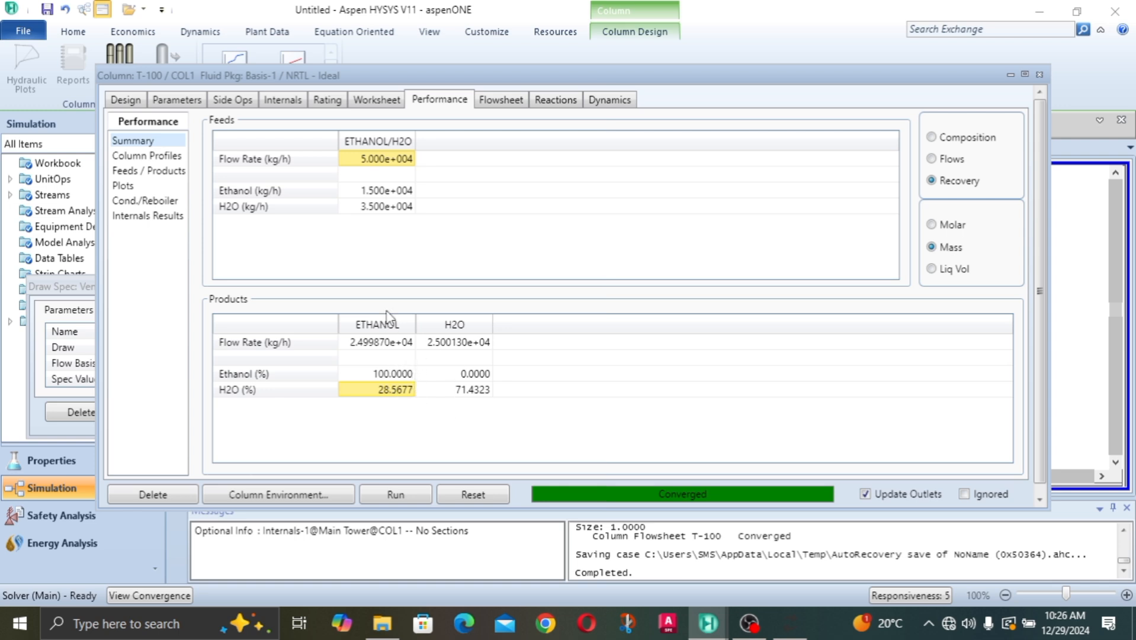
- Place the Vent Rate spec beside the performance summary and examine its value against the H2O recovery in both products
click(88, 298)
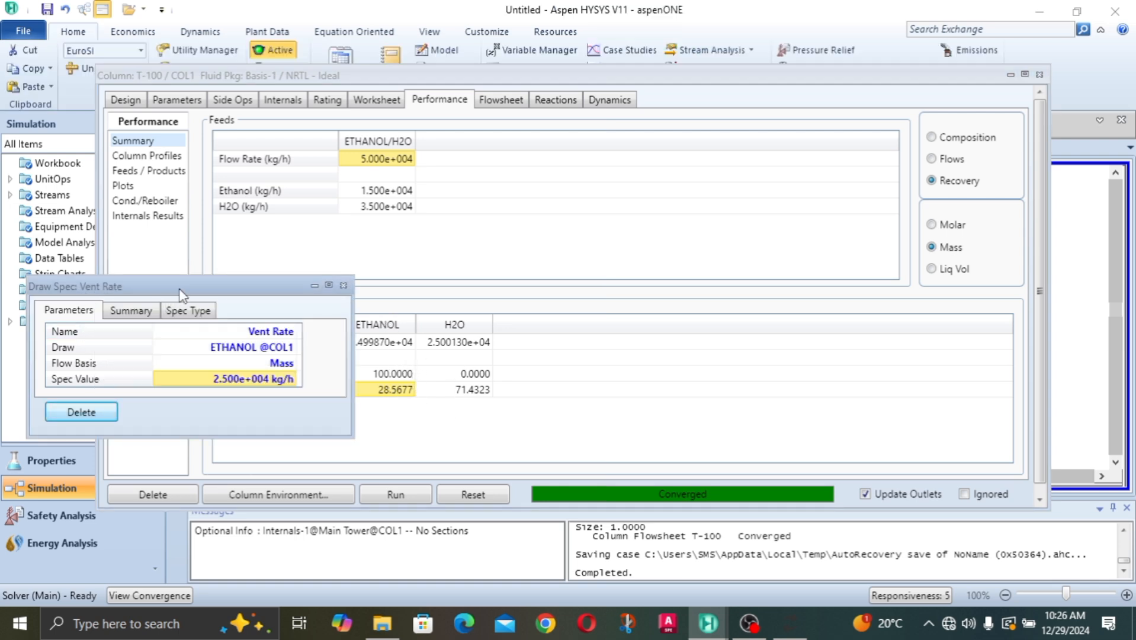
drag(180, 290, 690, 144)
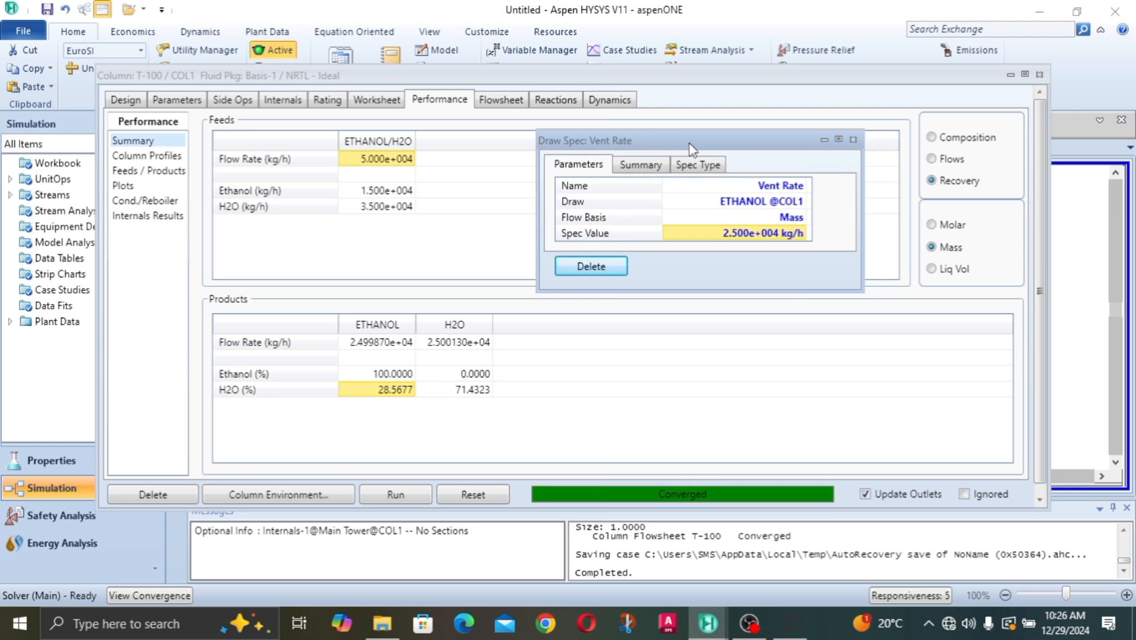
mouse_move(754, 234)
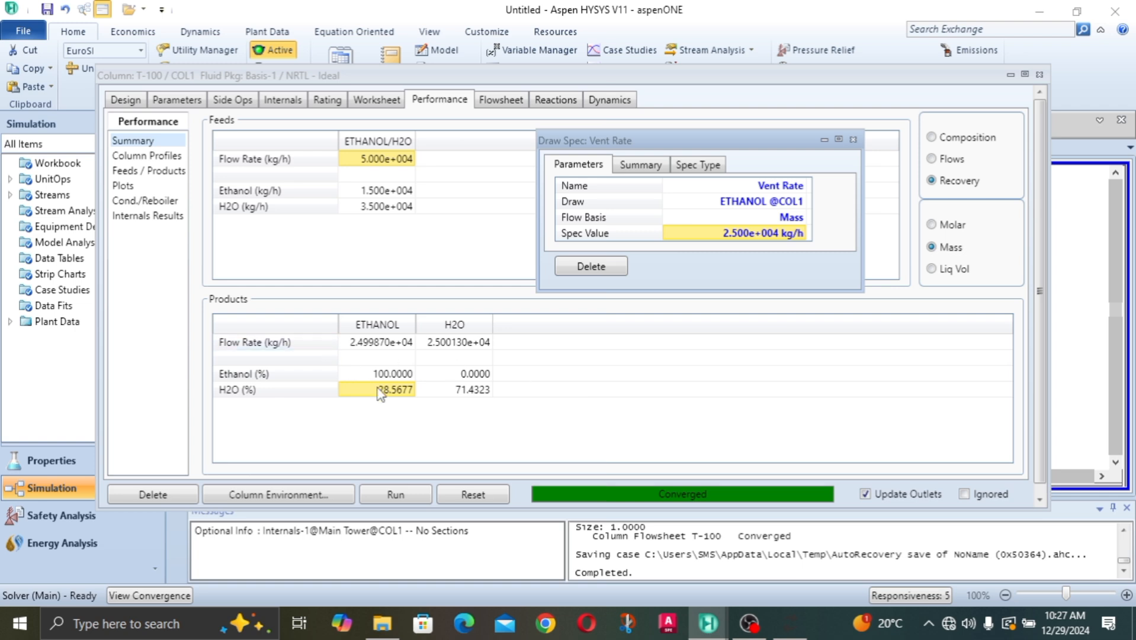
click(476, 389)
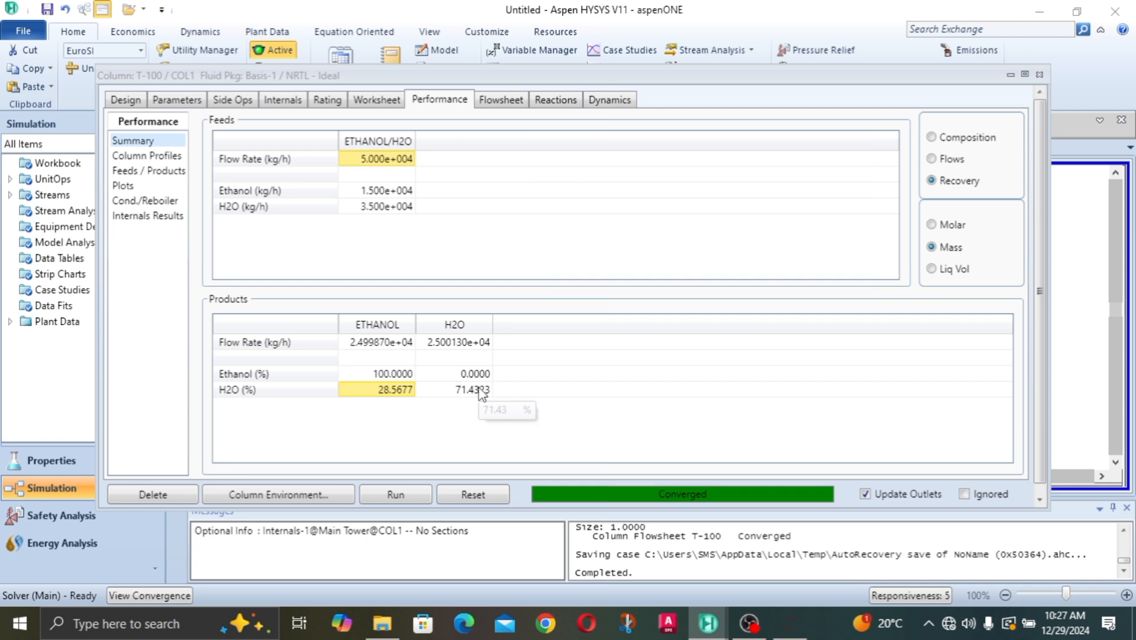
click(457, 389)
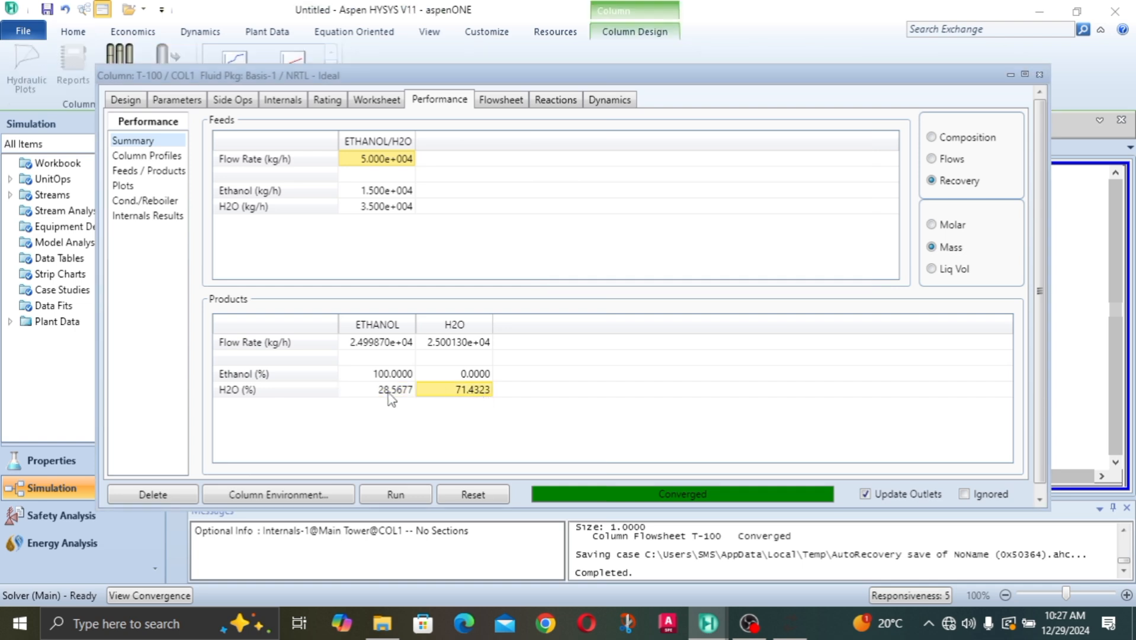
key(Left)
click(475, 394)
click(409, 387)
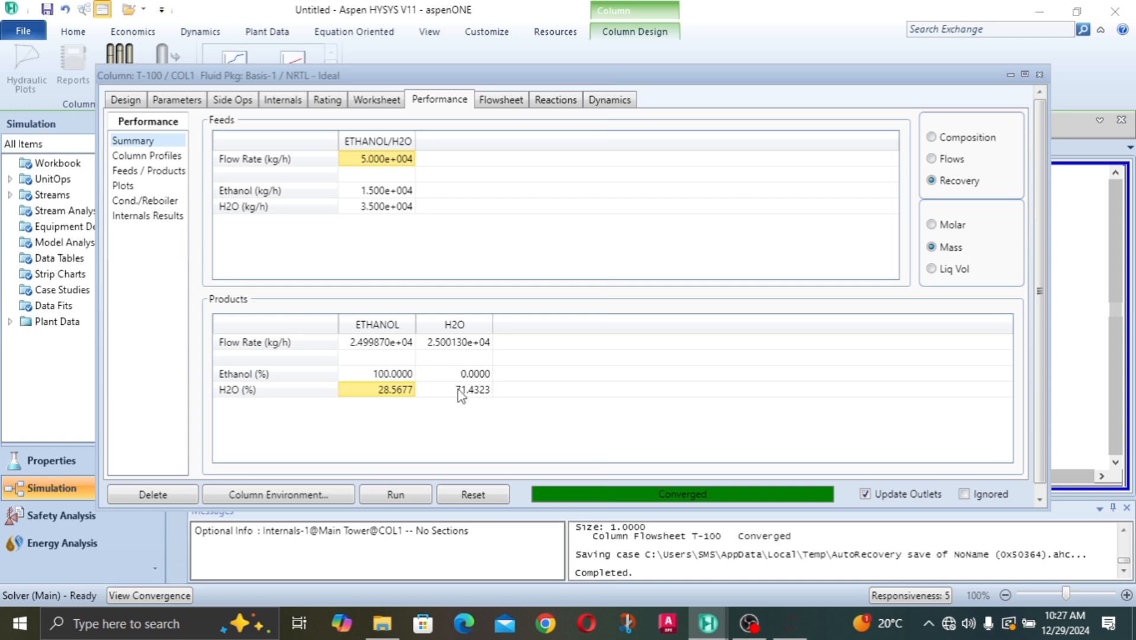
click(465, 394)
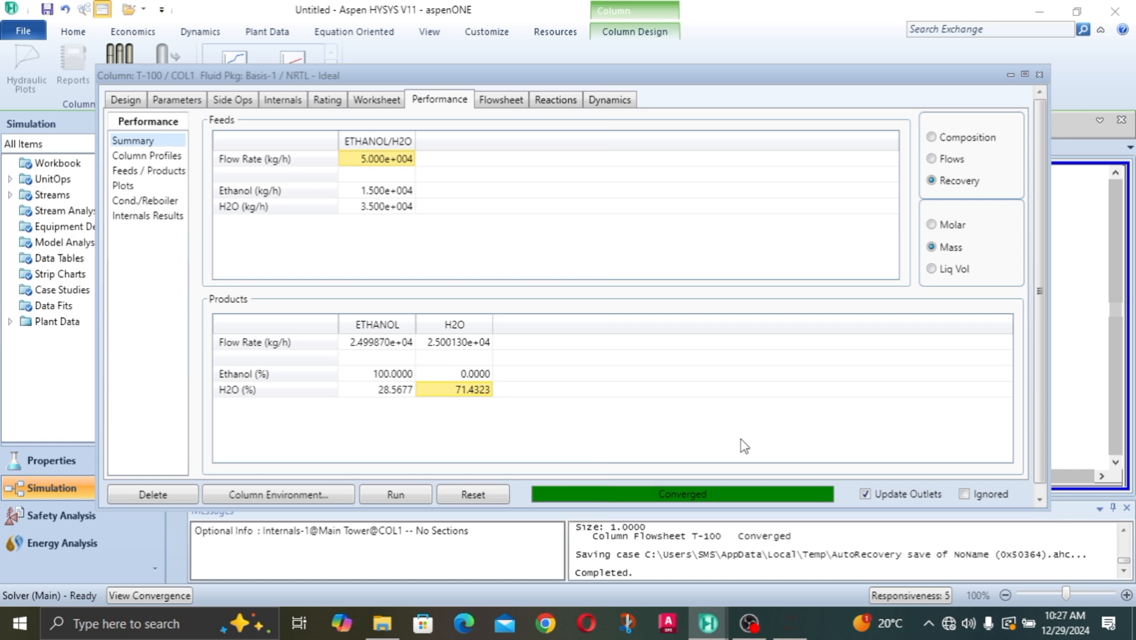
- Bring the Vent Rate spec back into view and set its spec value to 27000 kg/h
mouse_move(709, 623)
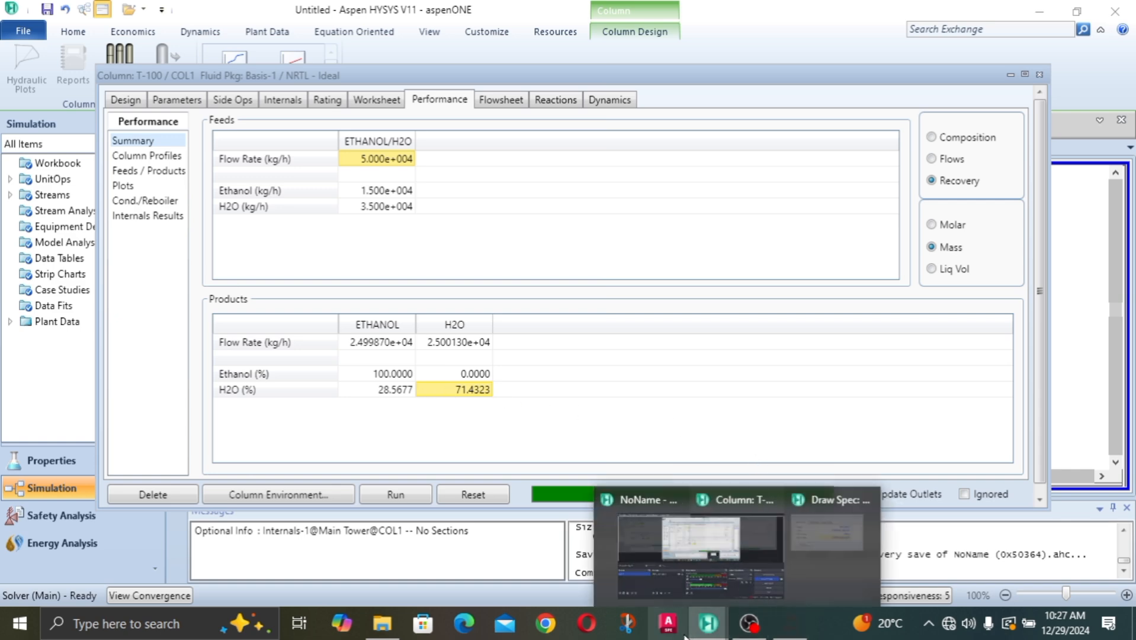
click(836, 559)
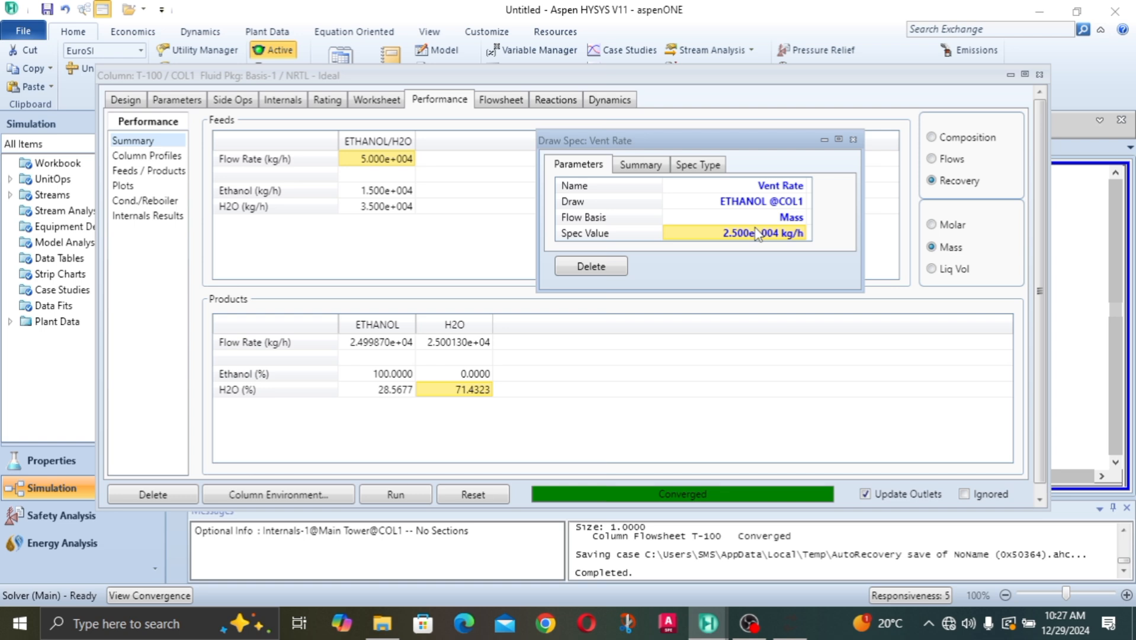
text(2)
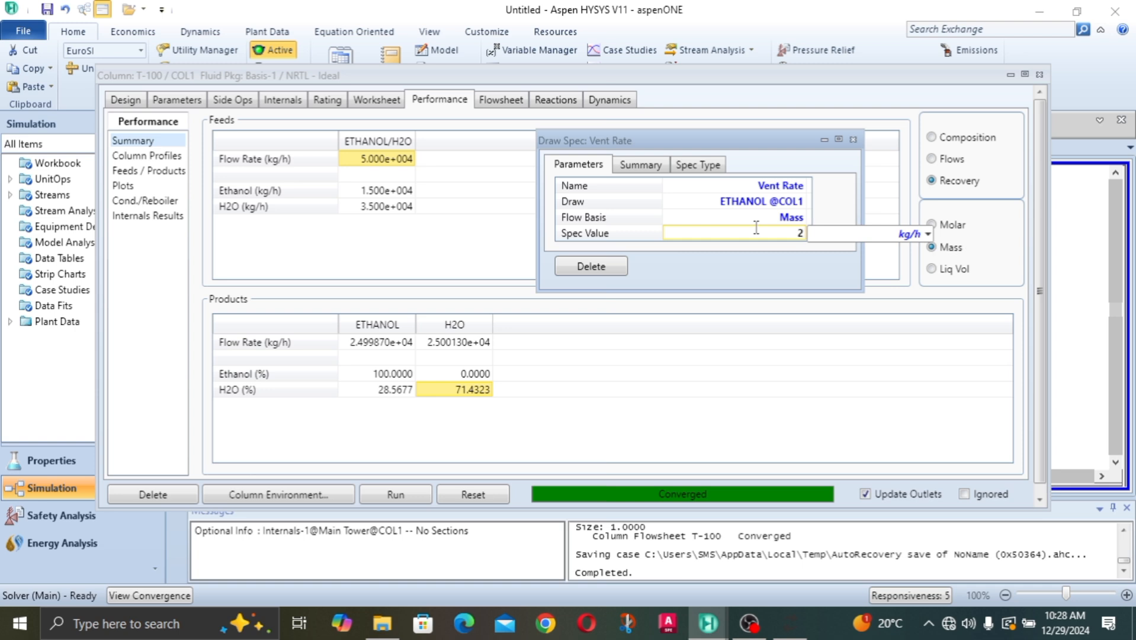
text(7000)
key(Return)
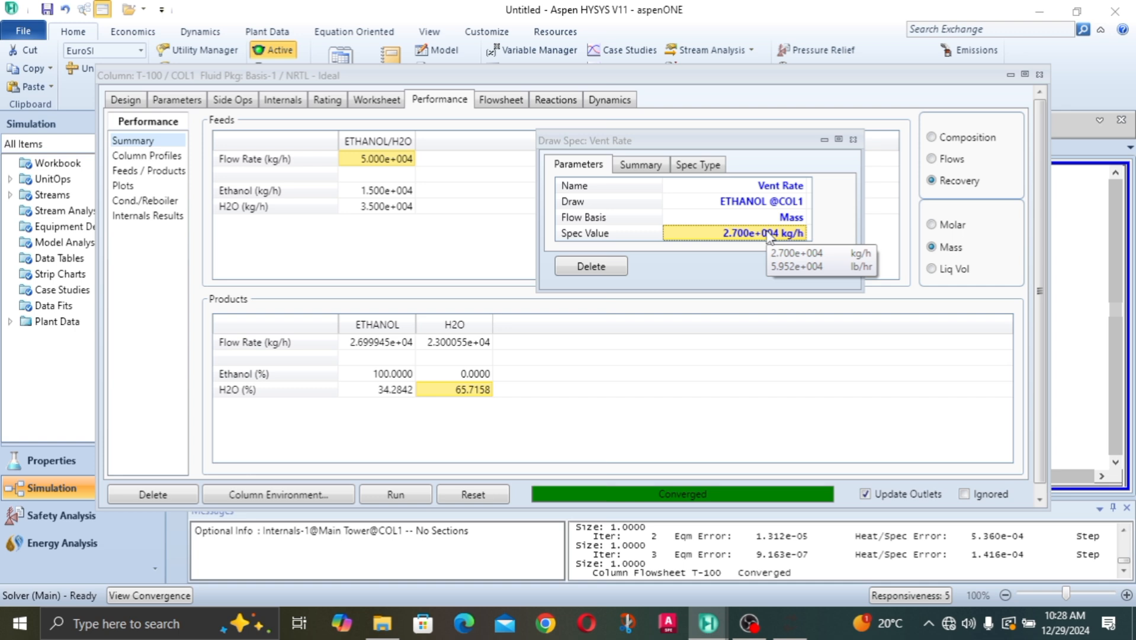
- Set the Vent Rate spec value to 25000 kg/h
text(2)
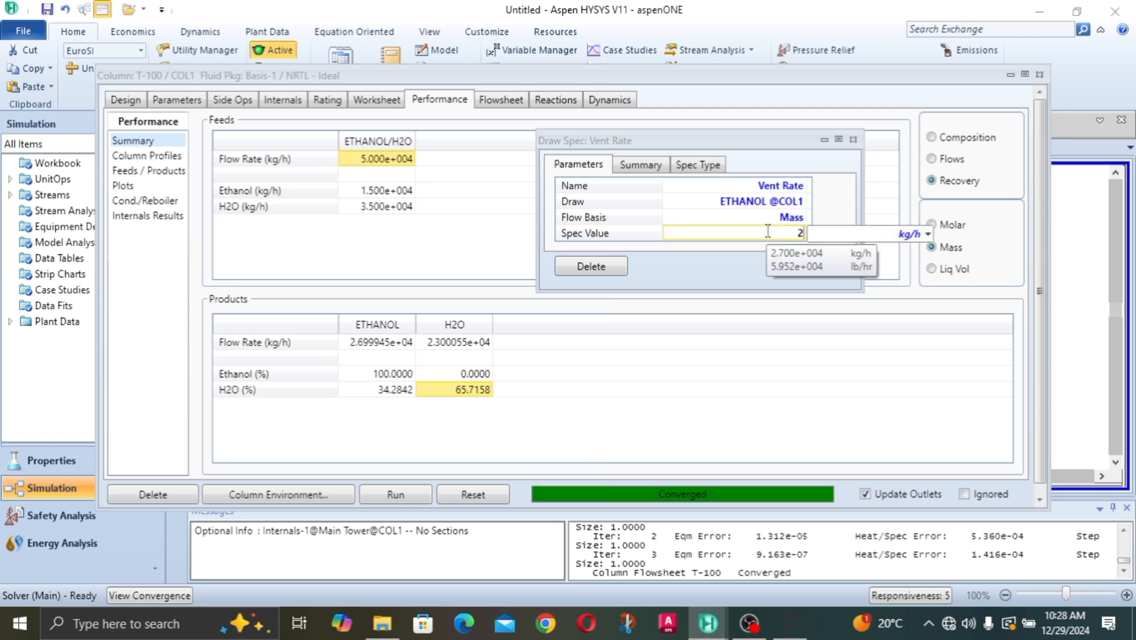
text(5000)
key(Return)
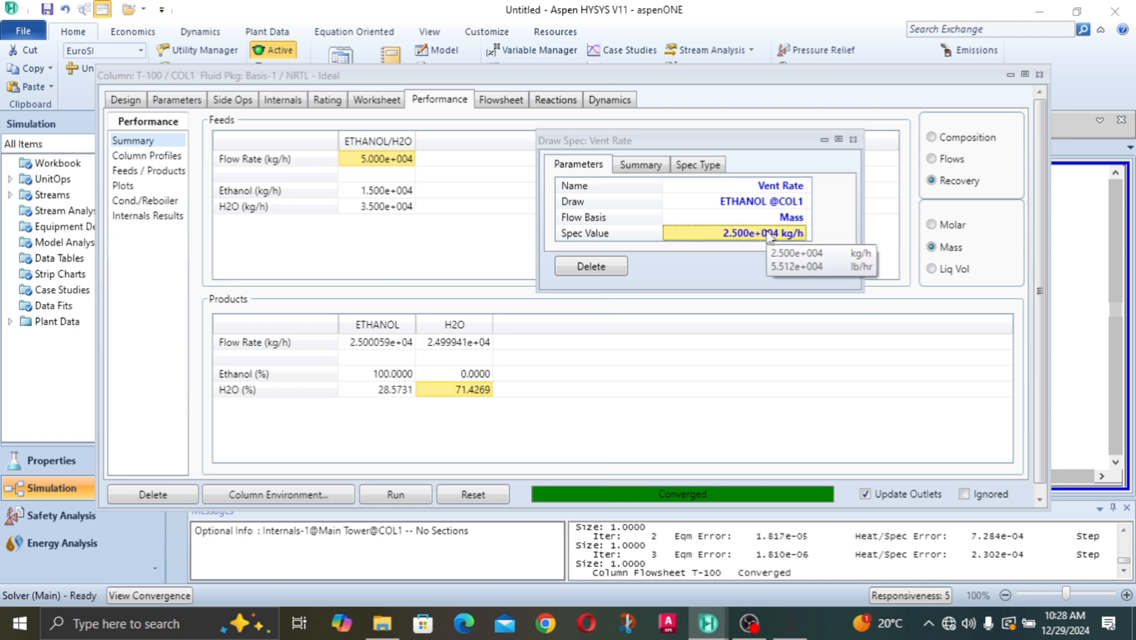
- Reduce the Vent Rate spec value to 23000 kg/h and then to 20000 kg/h
text(23000)
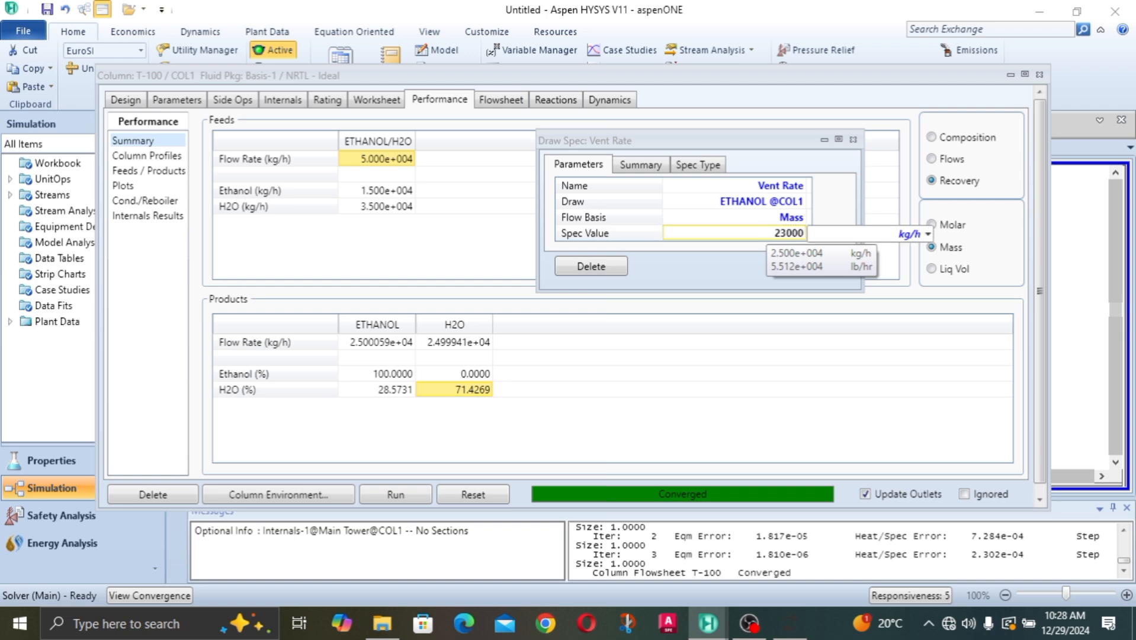
key(Return)
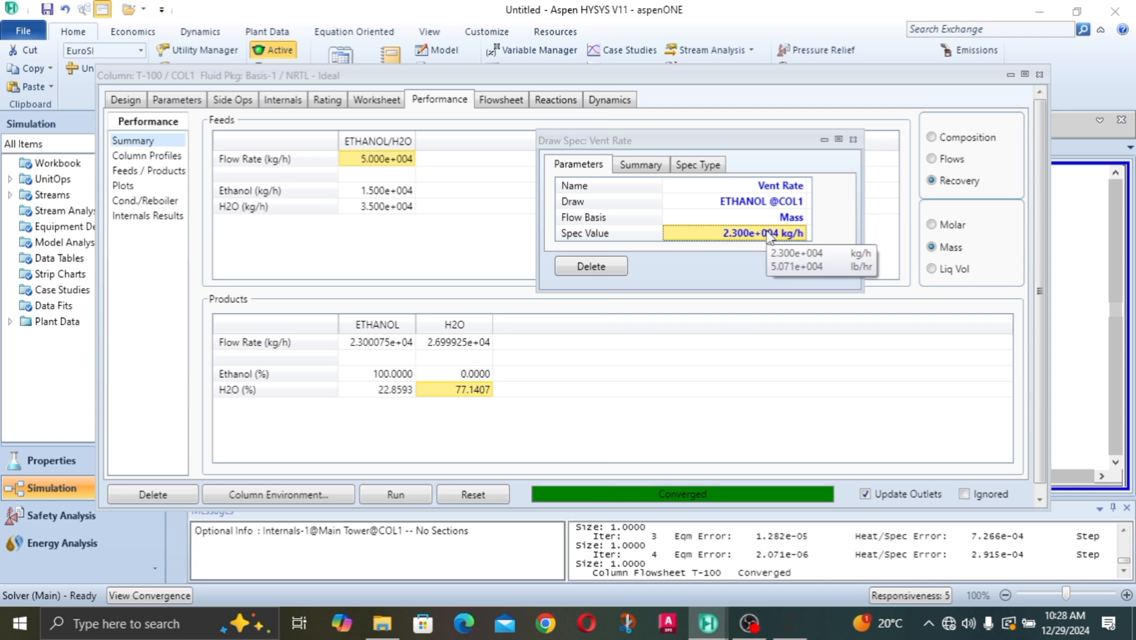
text(20000)
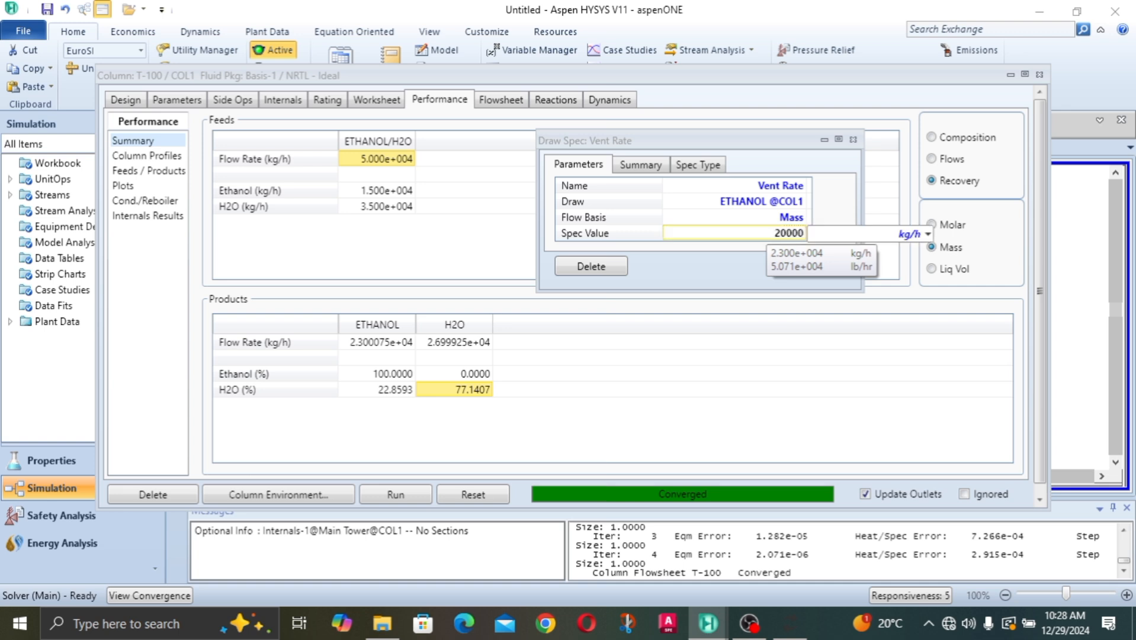
key(Return)
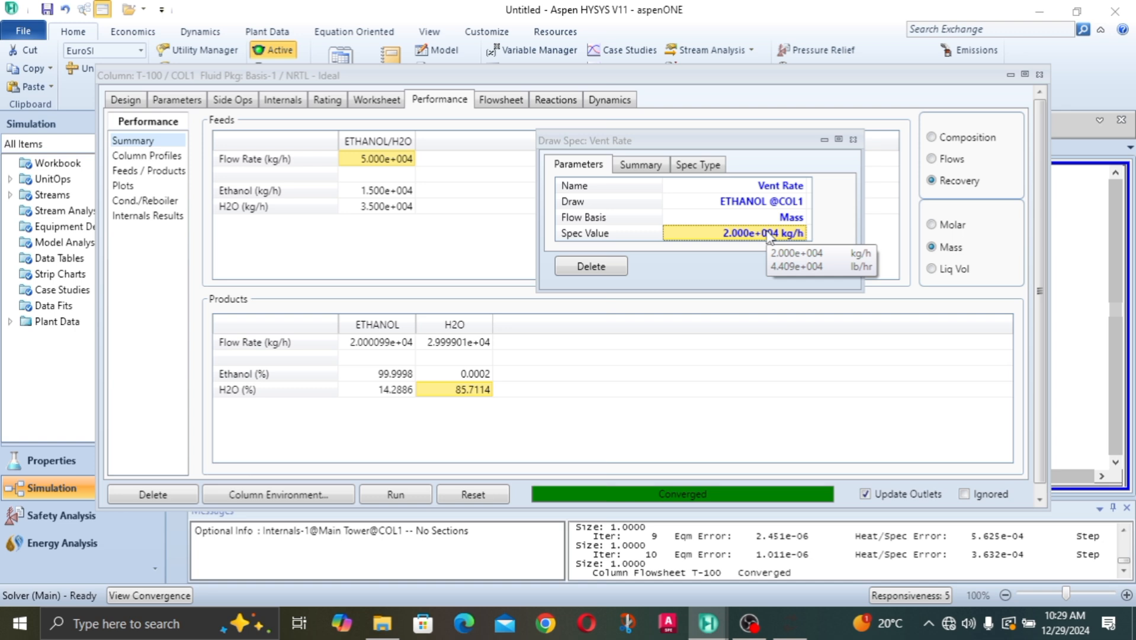
- Set the Vent Rate spec value to 19000 kg/h
click(769, 237)
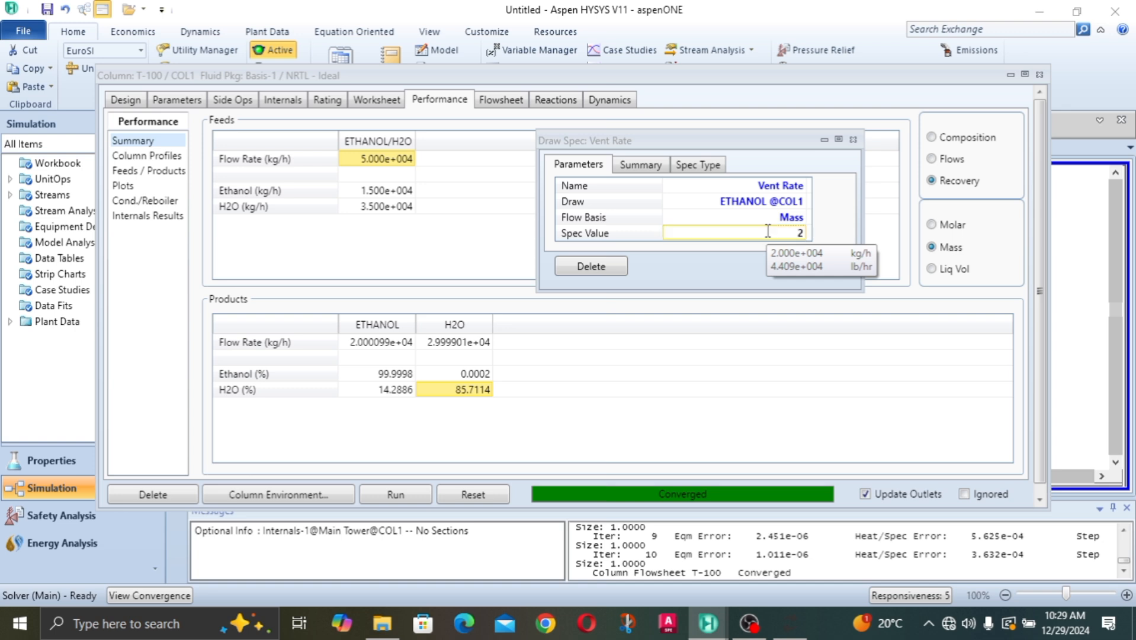
text(19000)
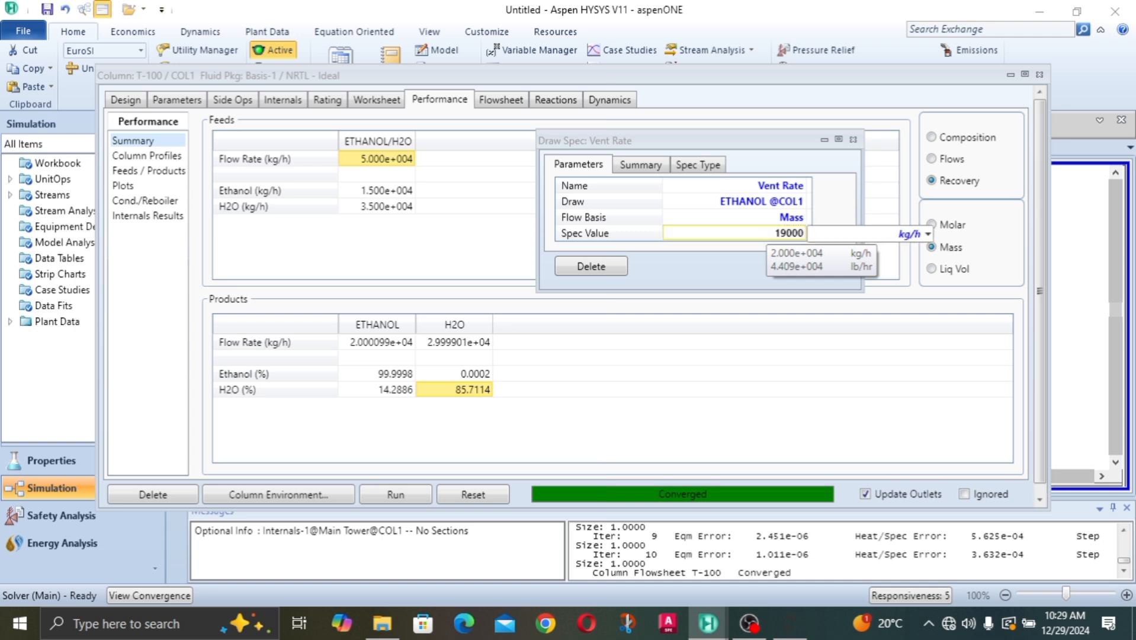
key(Return)
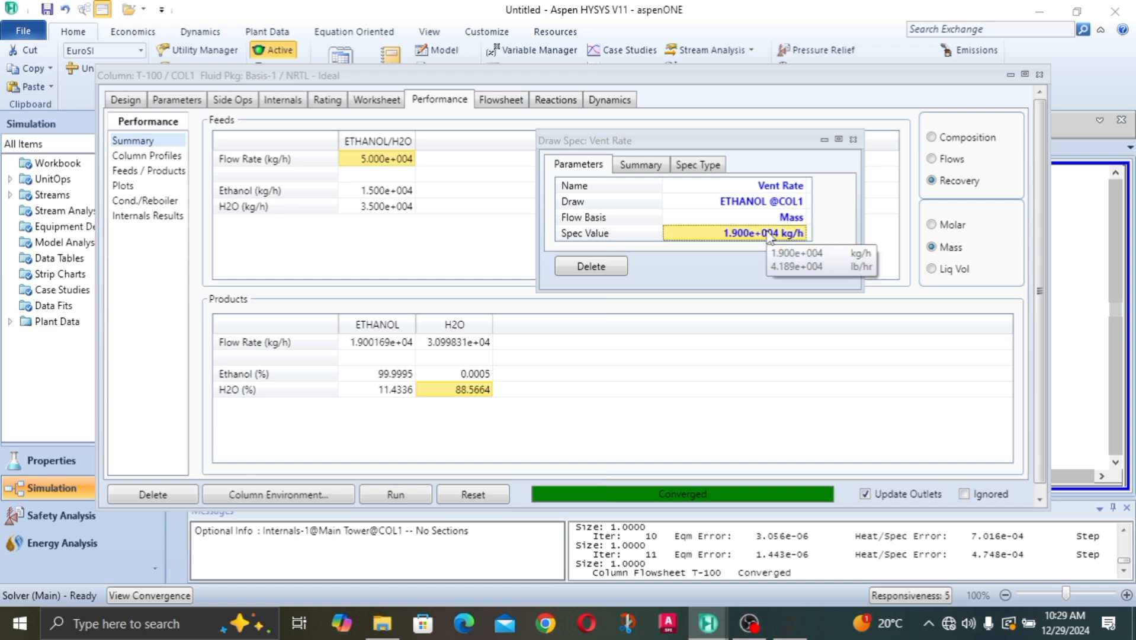
- Set the Vent Rate spec value to 17000 kg/h
click(768, 237)
text(1.700e+)
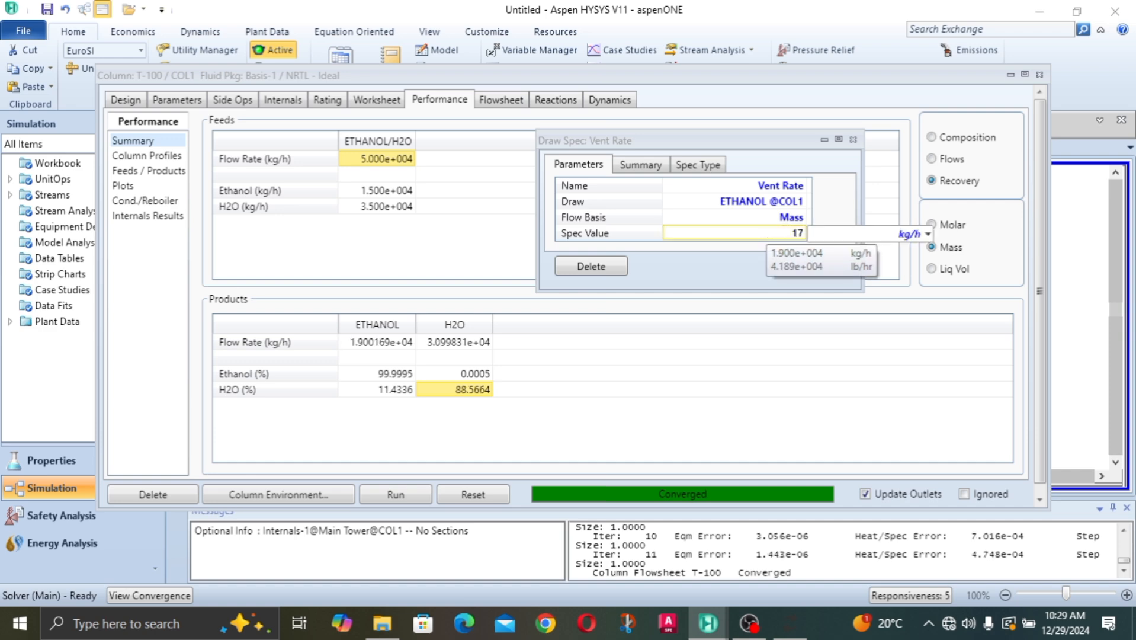
text(000)
key(Return)
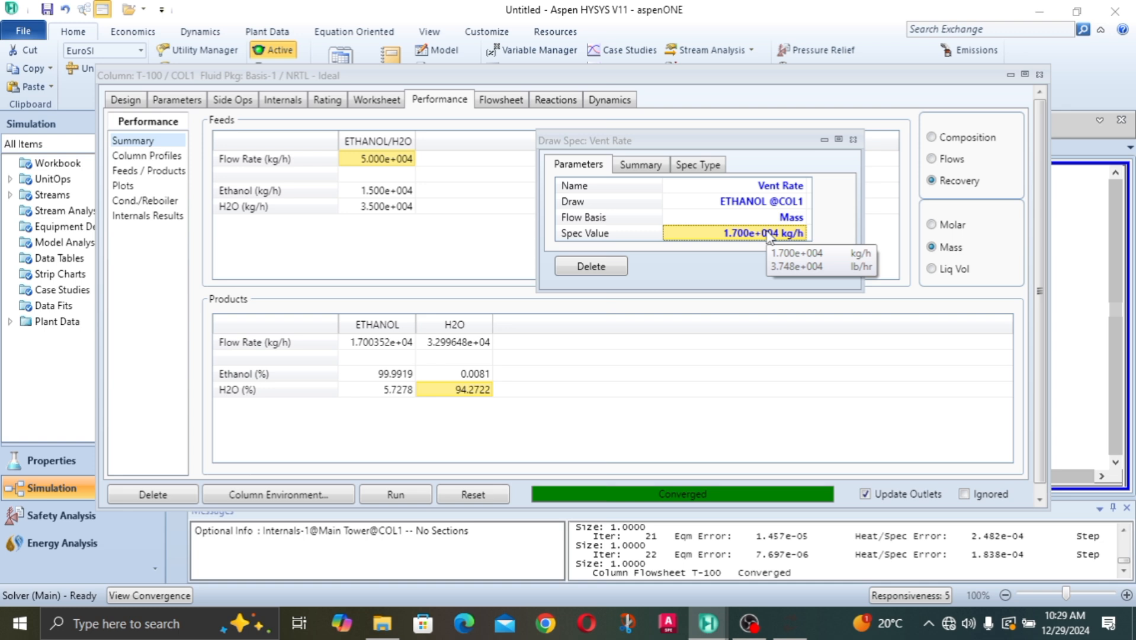
- Set the Vent Rate spec value to 1500 kg/h
text(15000)
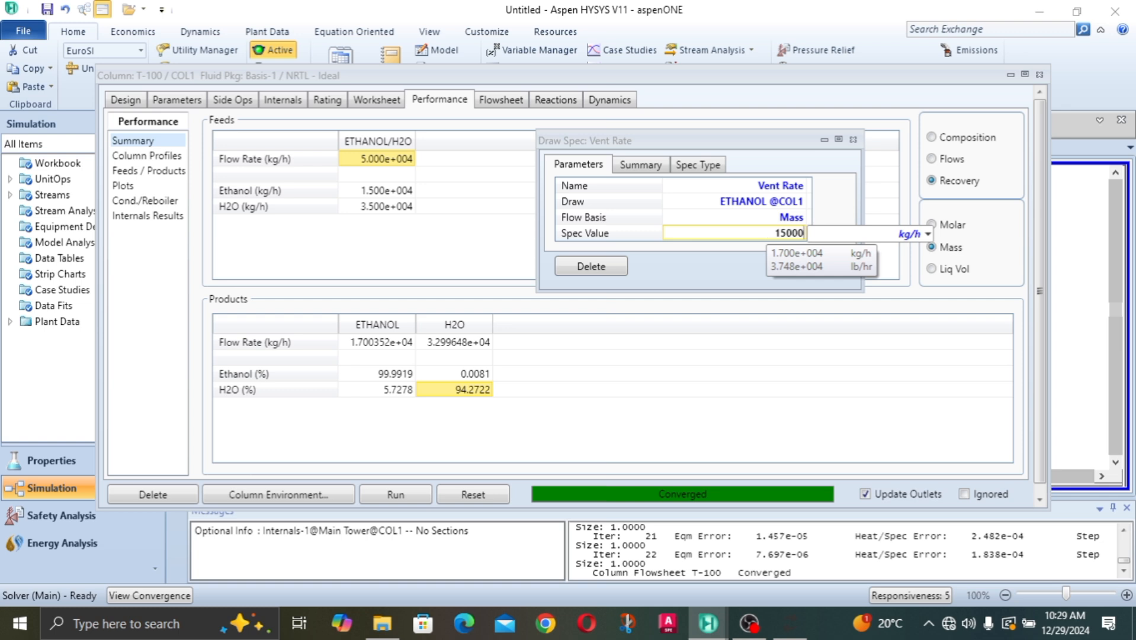
key(BackSpace)
key(Return)
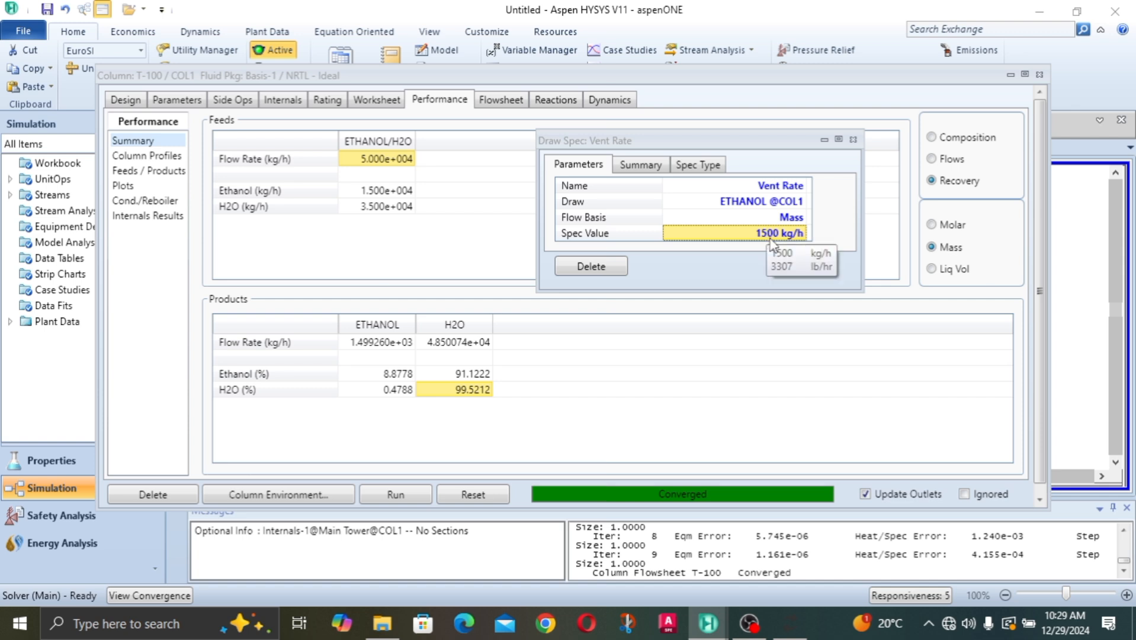
- Set the Vent Rate spec value to 15000 kg/h and check the ethanol recovery in both product streams
text(15000)
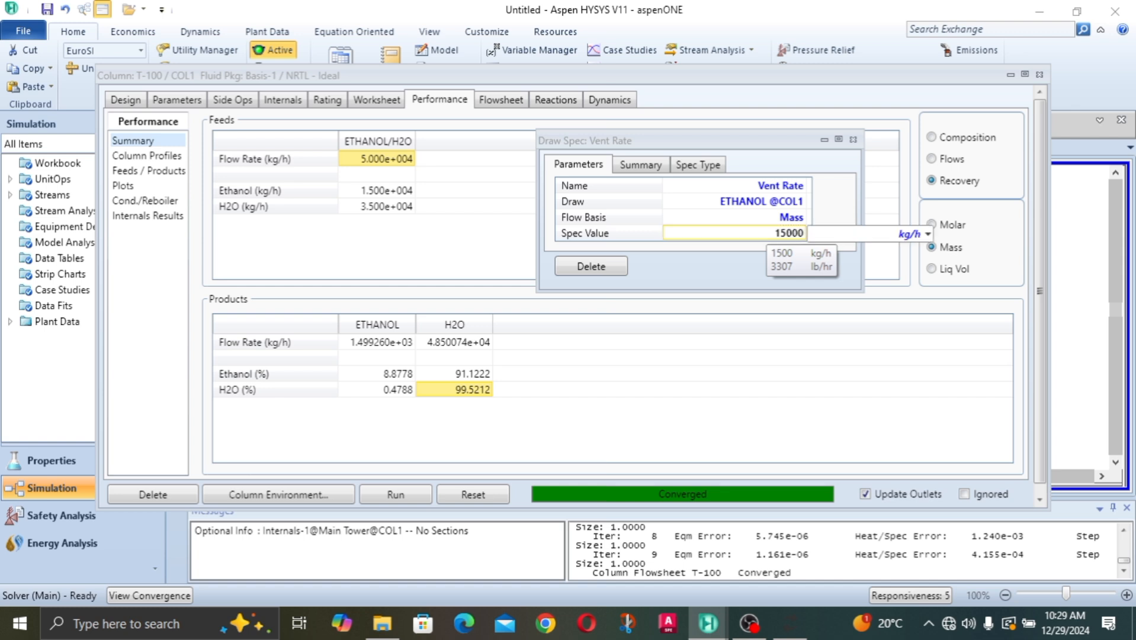
key(Return)
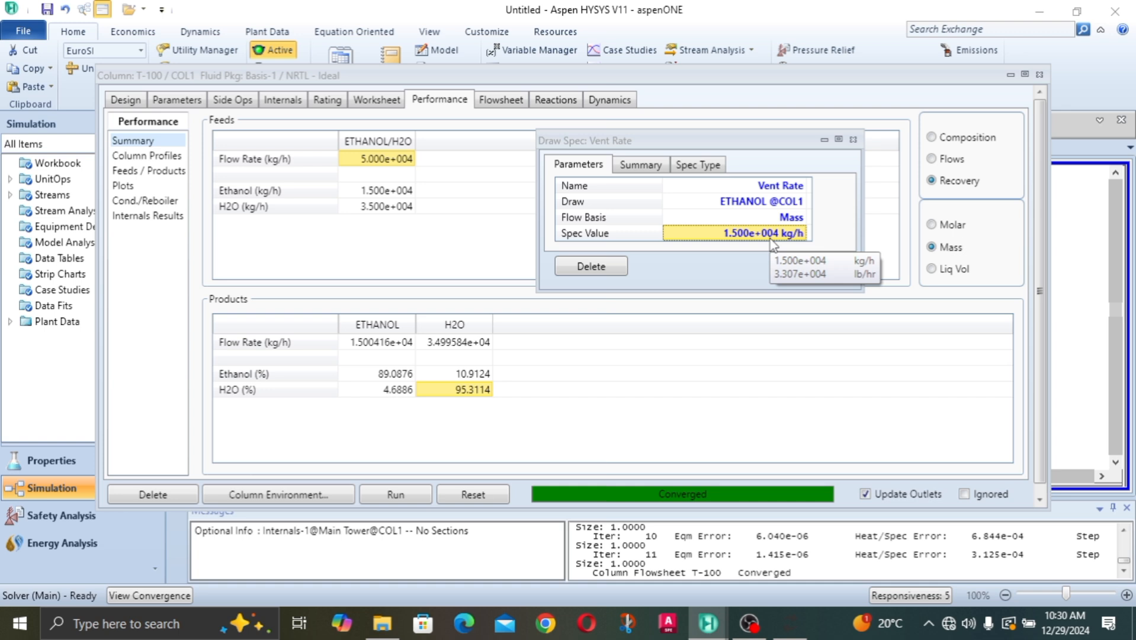
click(404, 369)
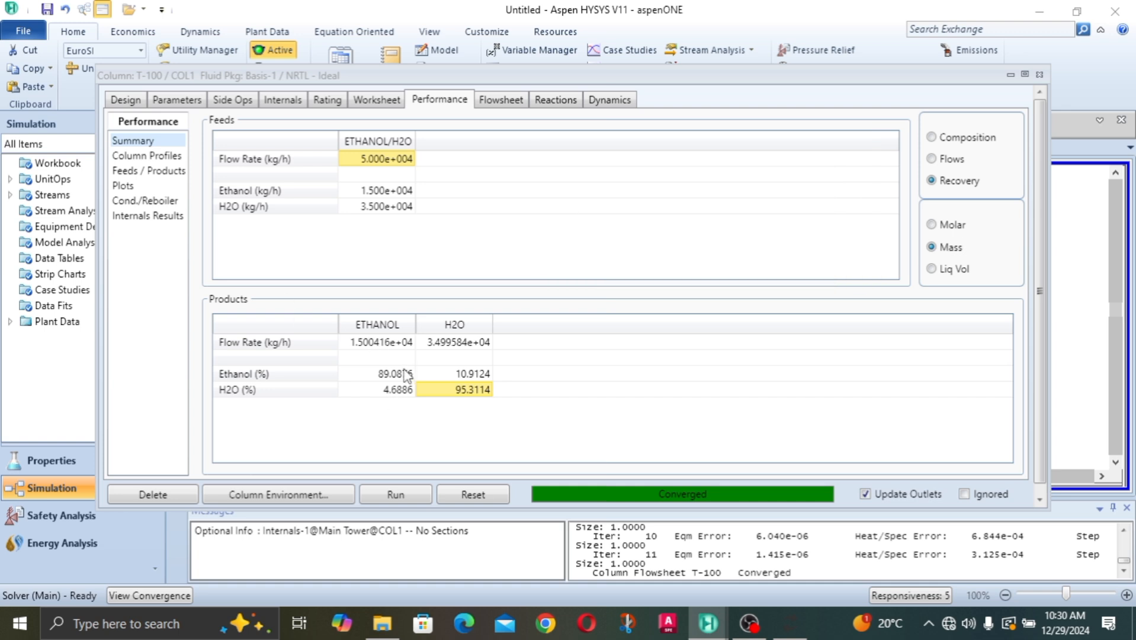
click(473, 374)
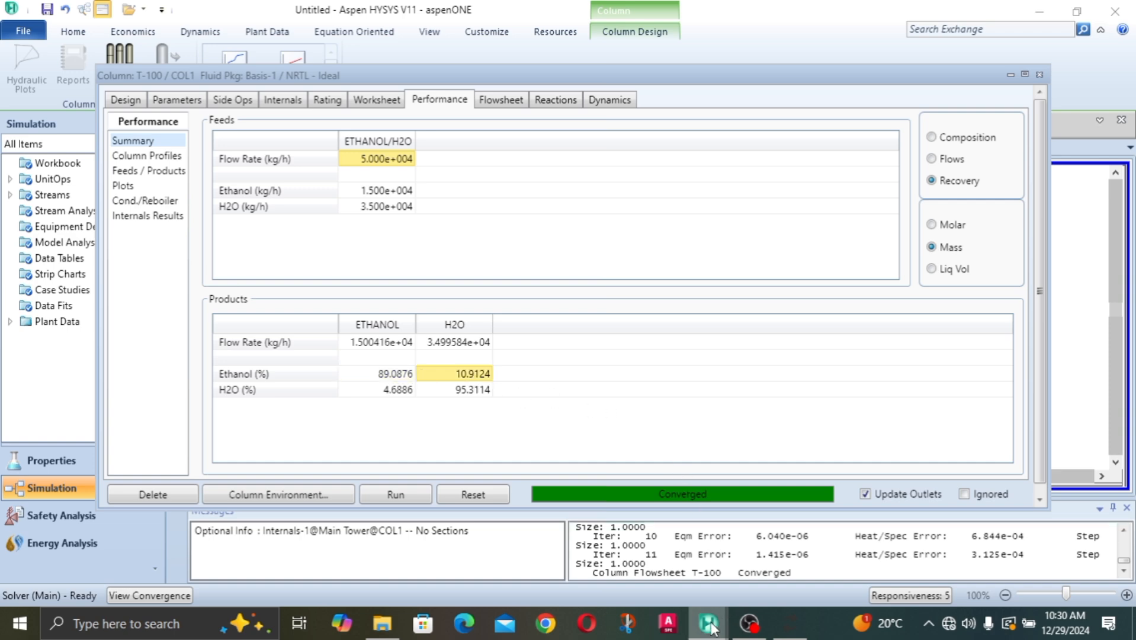
- Bring the Vent Rate spec back into view and set its spec value to 17000 kg/h
mouse_move(711, 628)
click(846, 544)
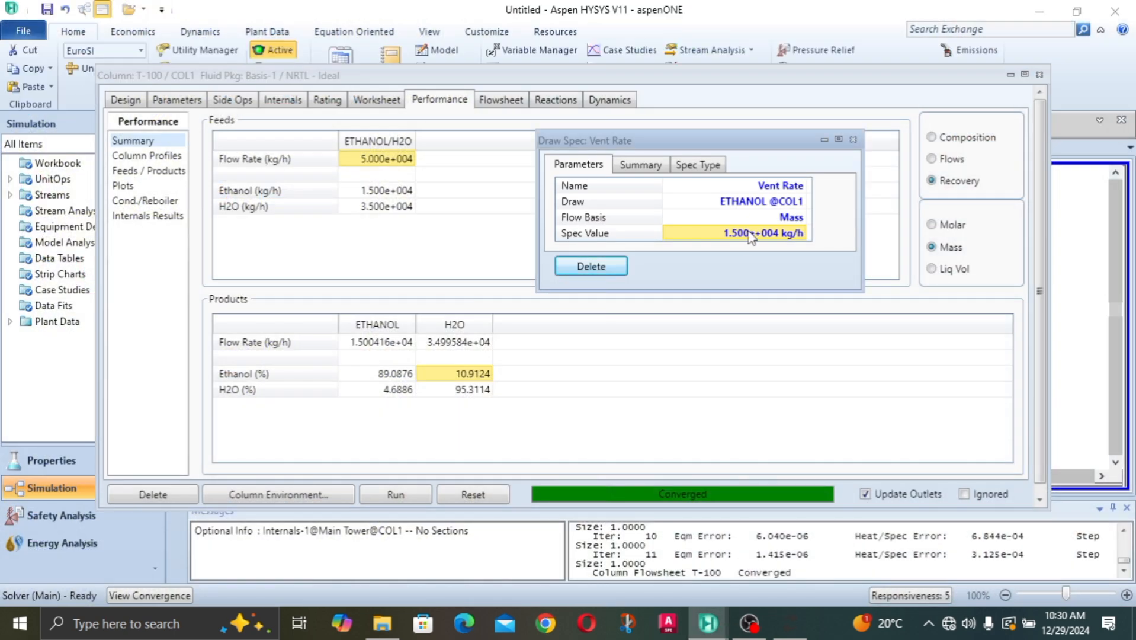
mouse_move(751, 236)
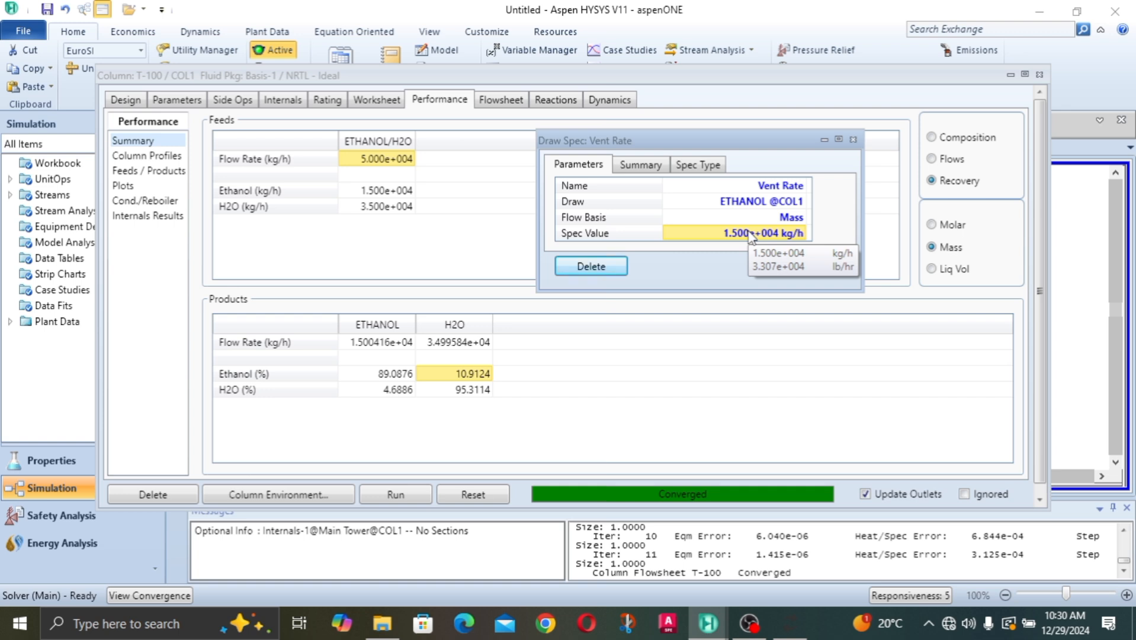
click(752, 234)
text(1.70)
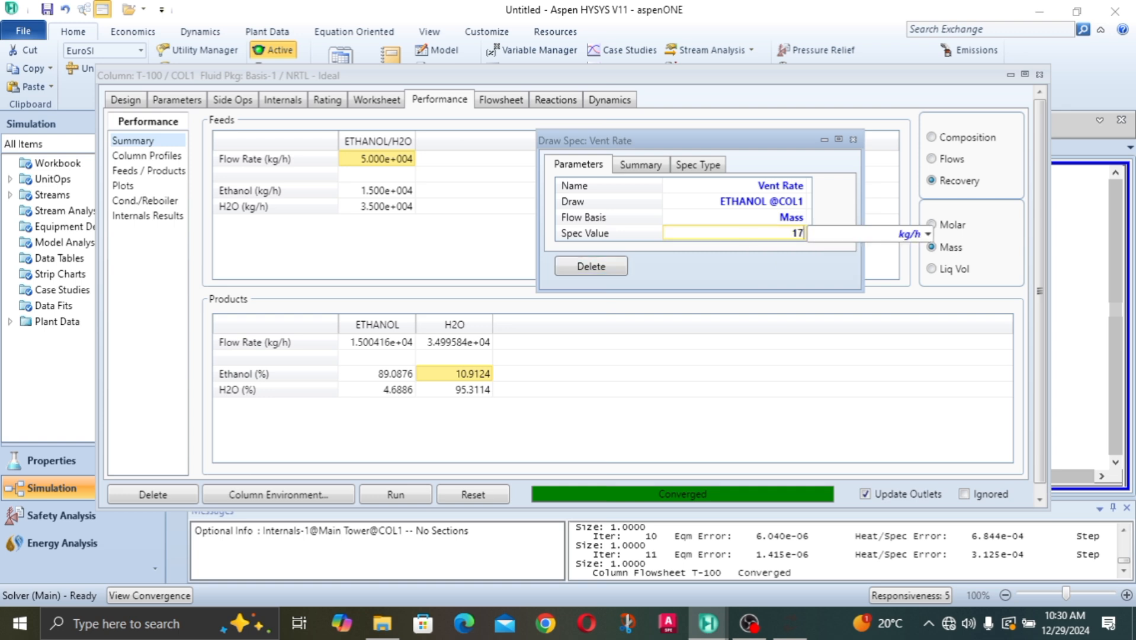
text(0e+0)
key(Return)
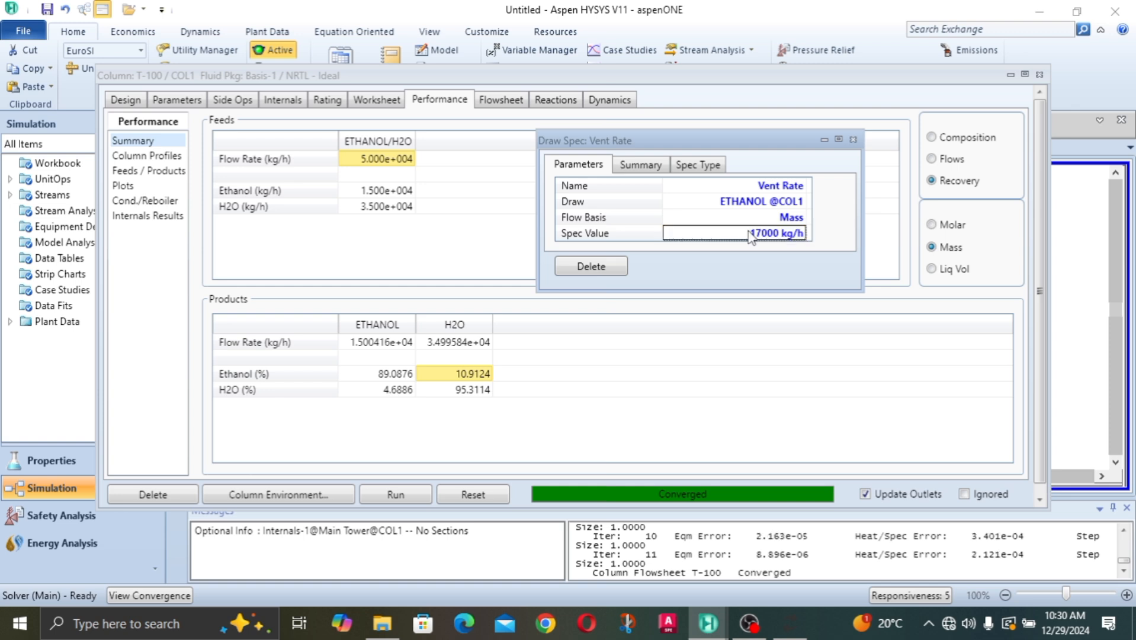
- Lower the Vent Rate spec value to 10000 kg/h
mouse_move(752, 235)
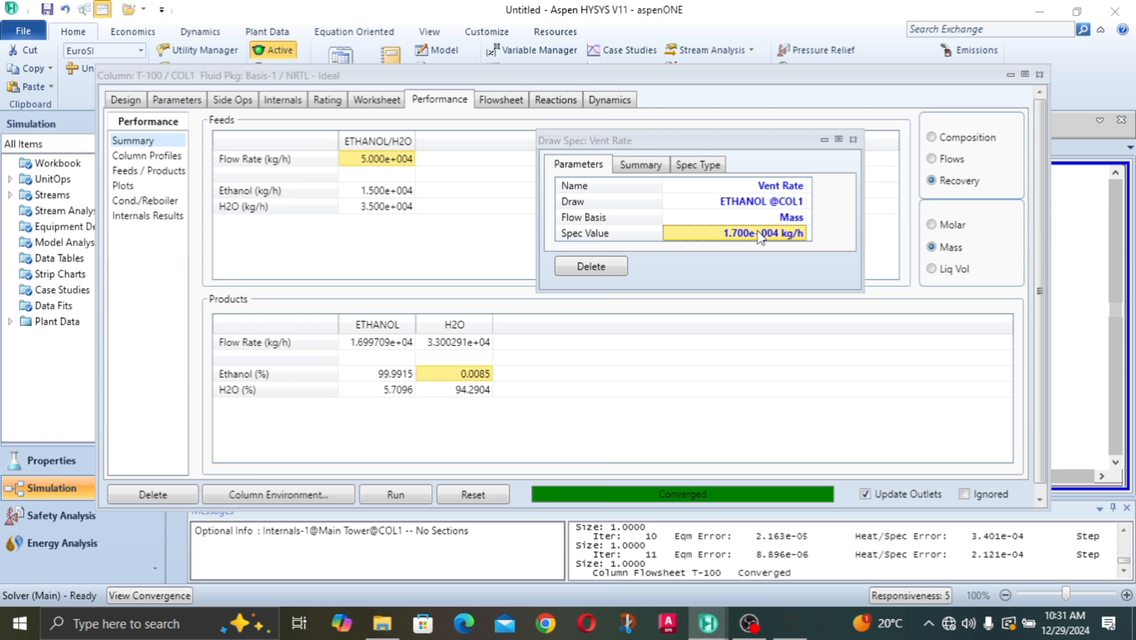
text(10000)
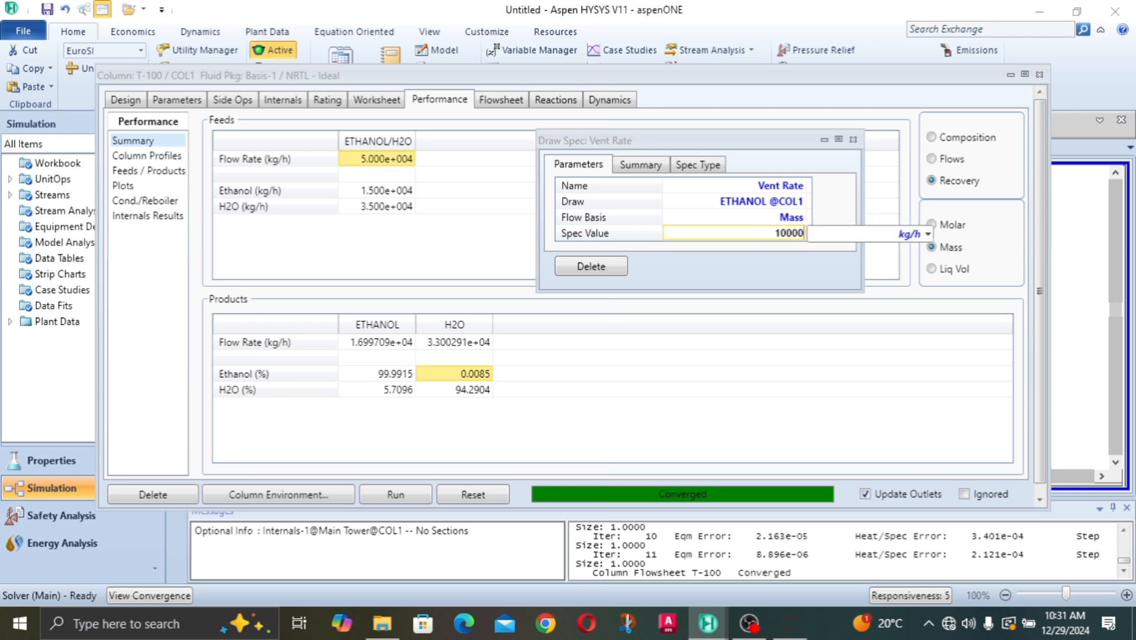
key(Return)
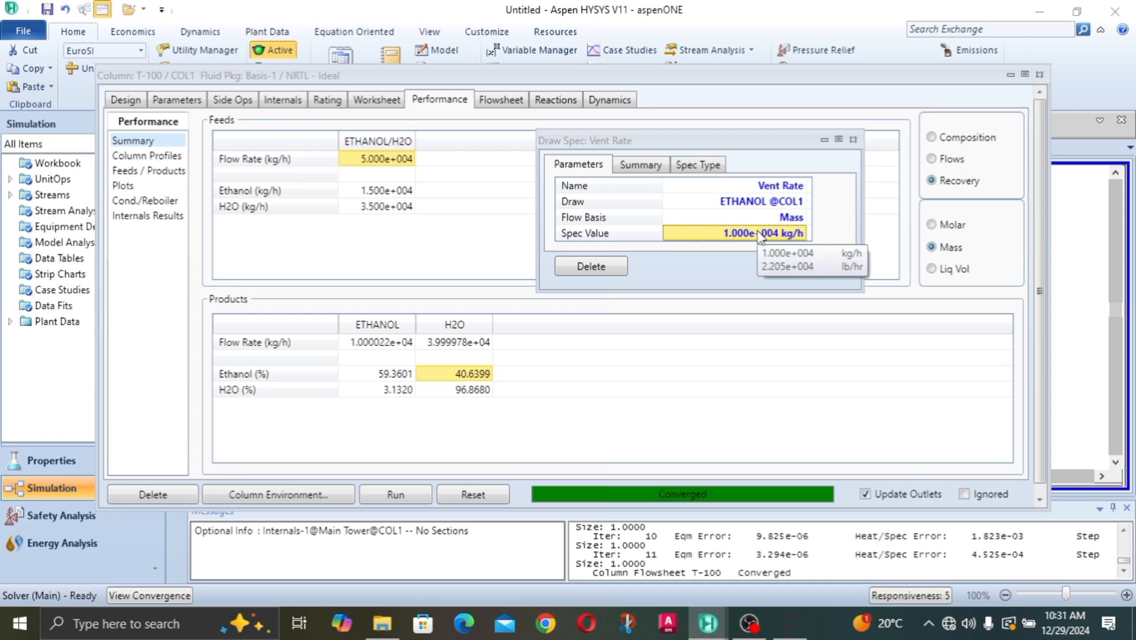
- Reduce the Vent Rate spec value to 7000 kg/h and then to 5000 kg/h
text(70000)
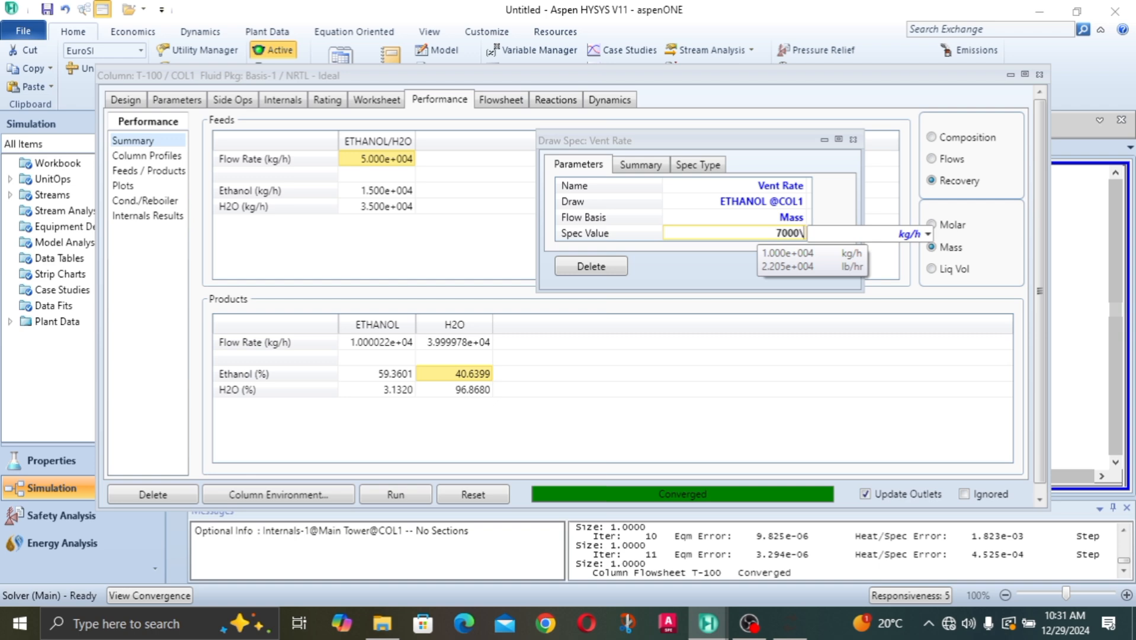
key(Return)
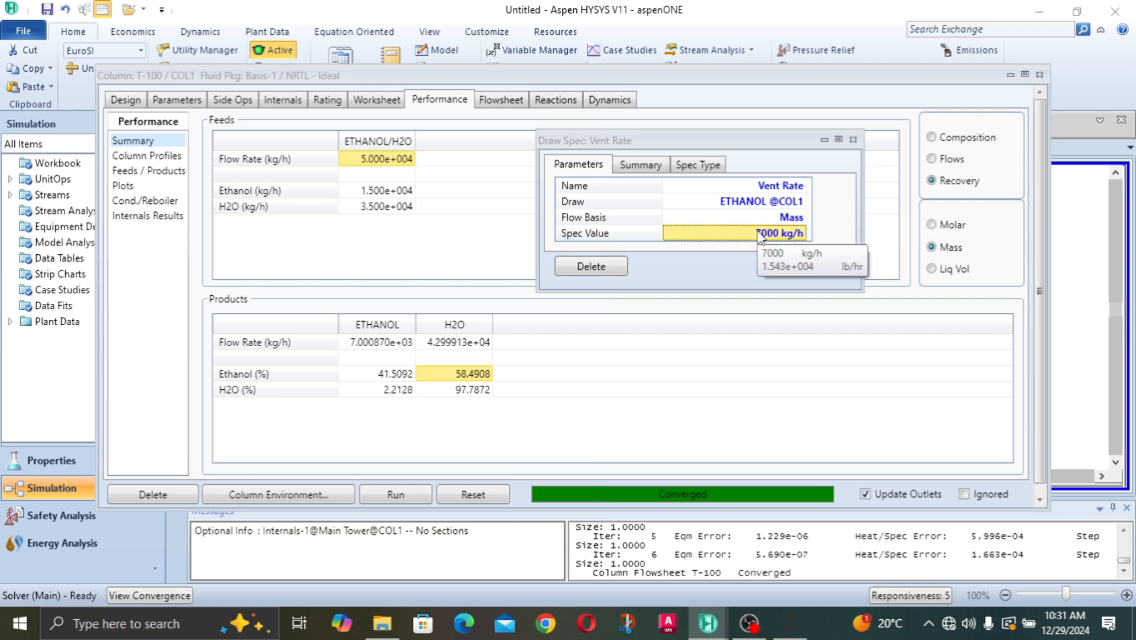
text(5000)
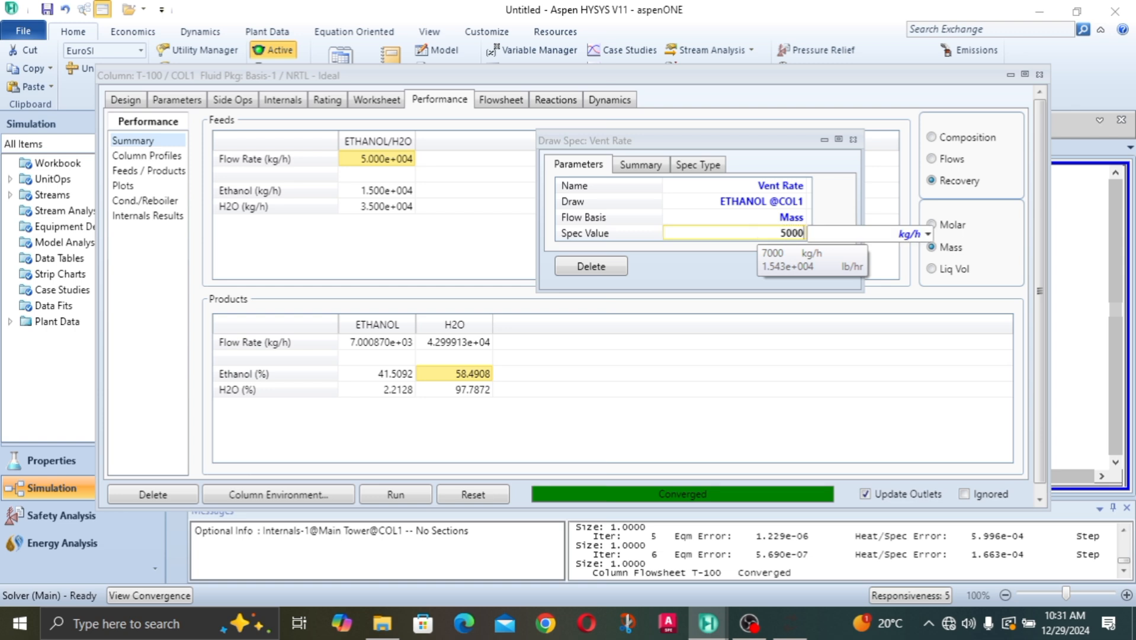
key(Return)
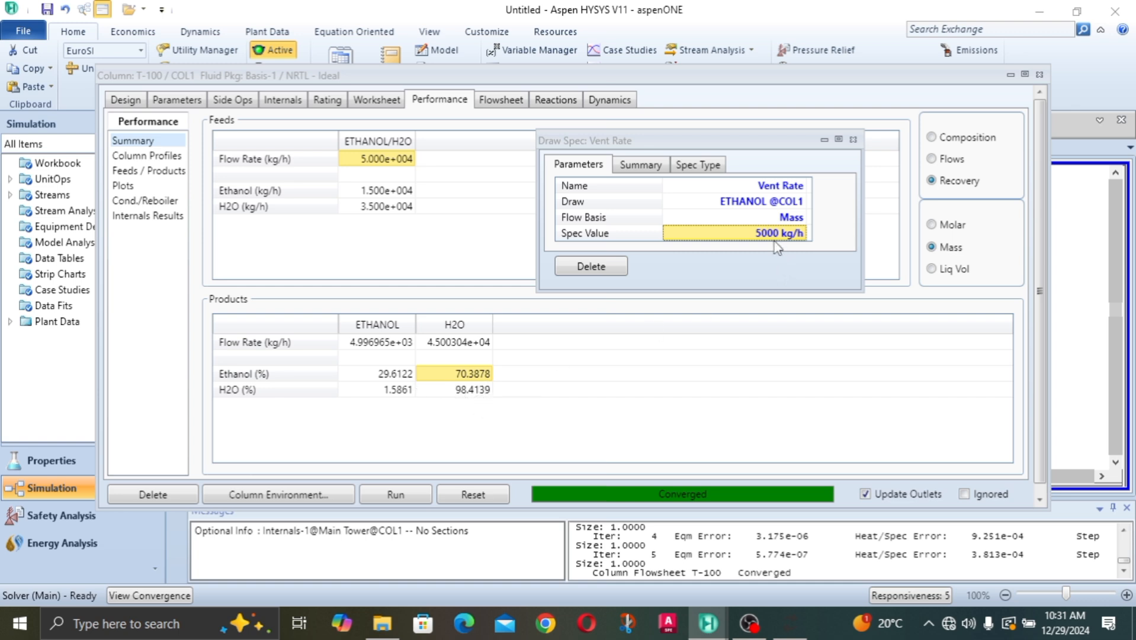
- Raise the Vent Rate spec value back to 10000 kg/h
mouse_move(778, 242)
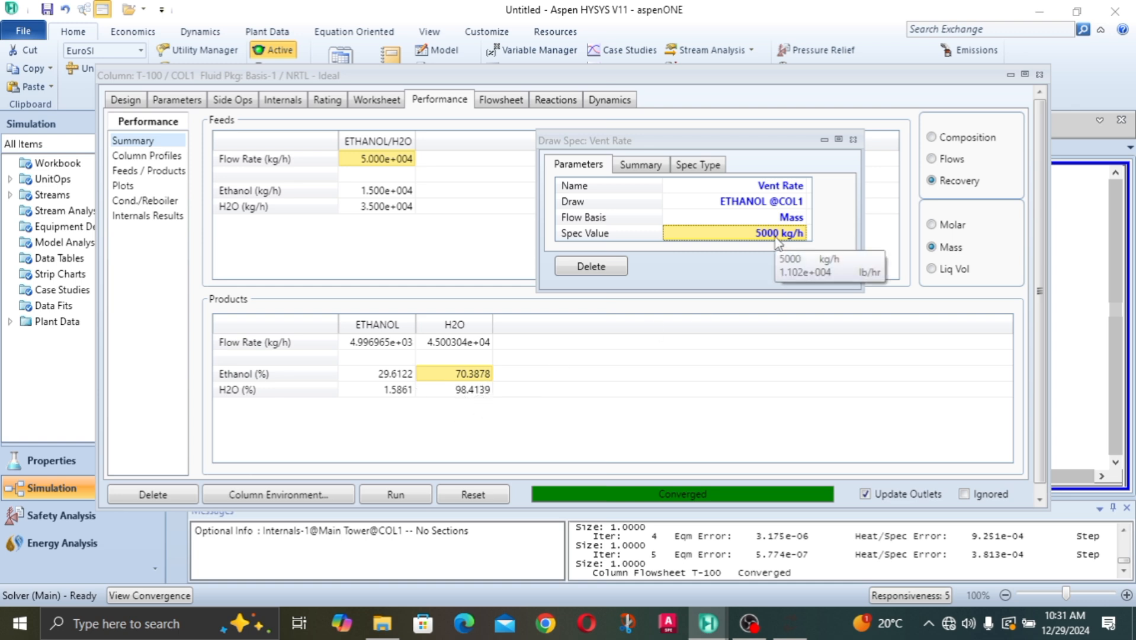
text(10000)
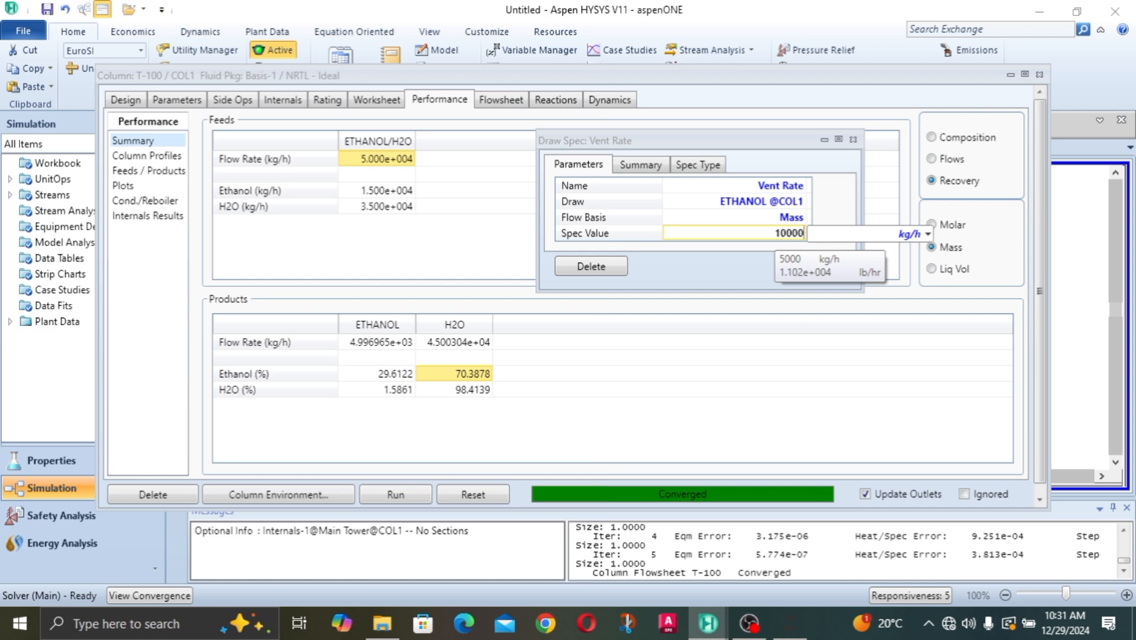
key(Return)
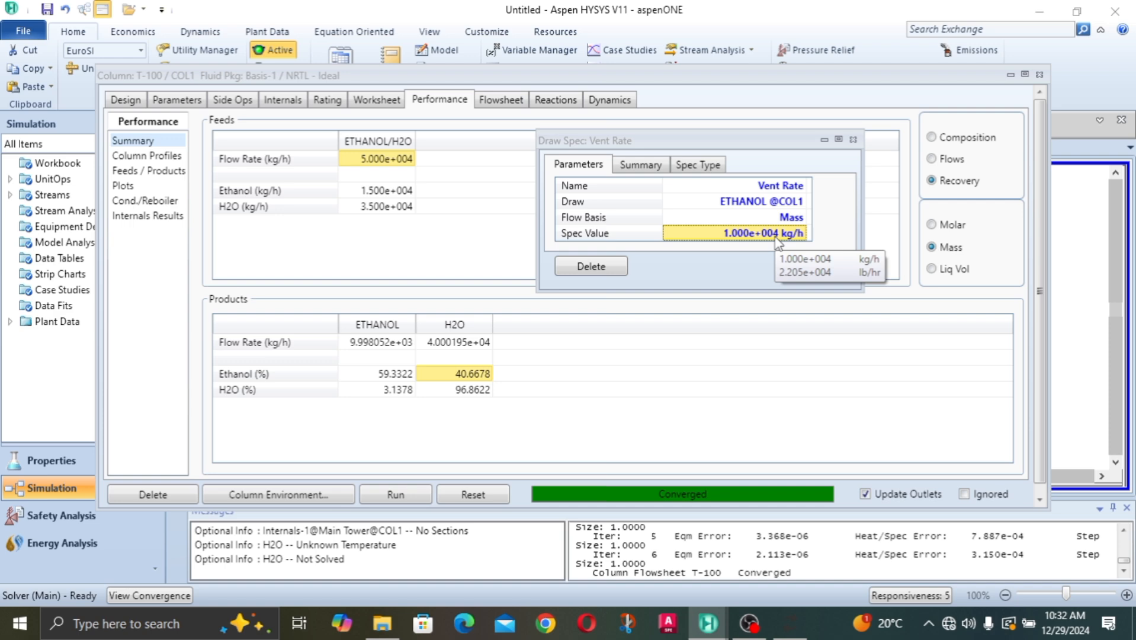
- Increase the Vent Rate spec value to 15000 kg/h and then to 17000 kg/h
text(150000)
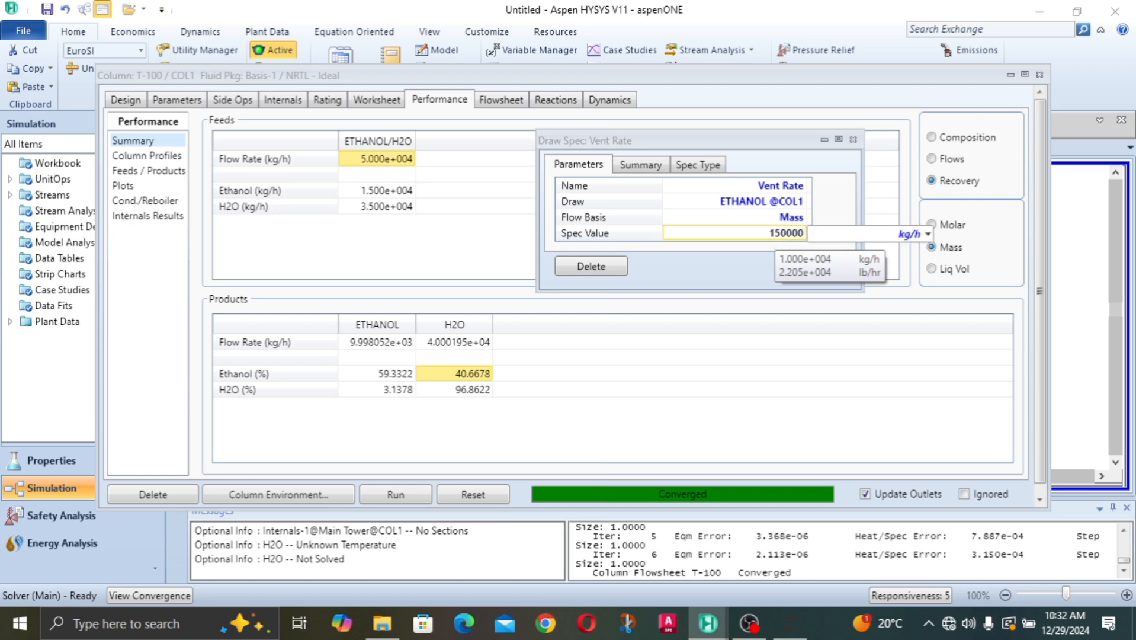
key(BackSpace)
key(Return)
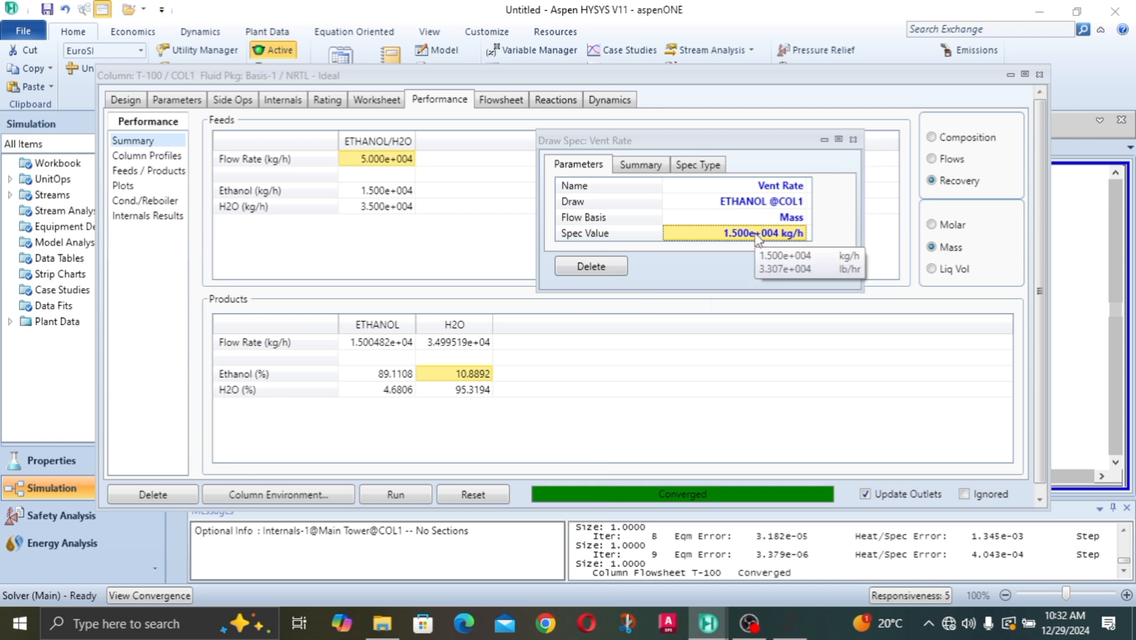
text(17000)
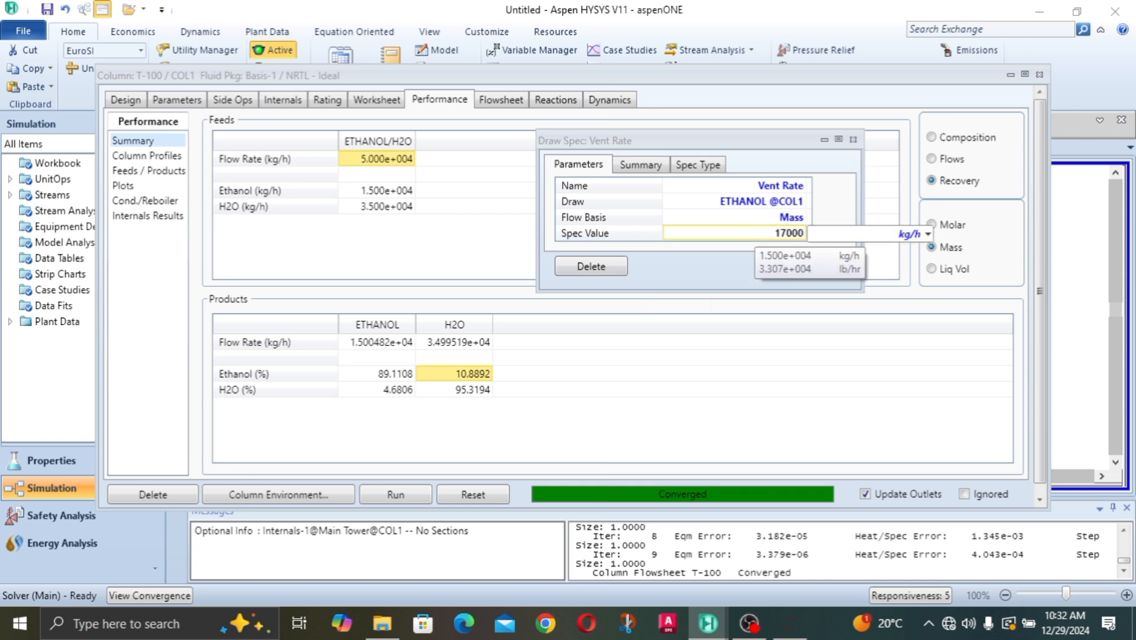
key(Return)
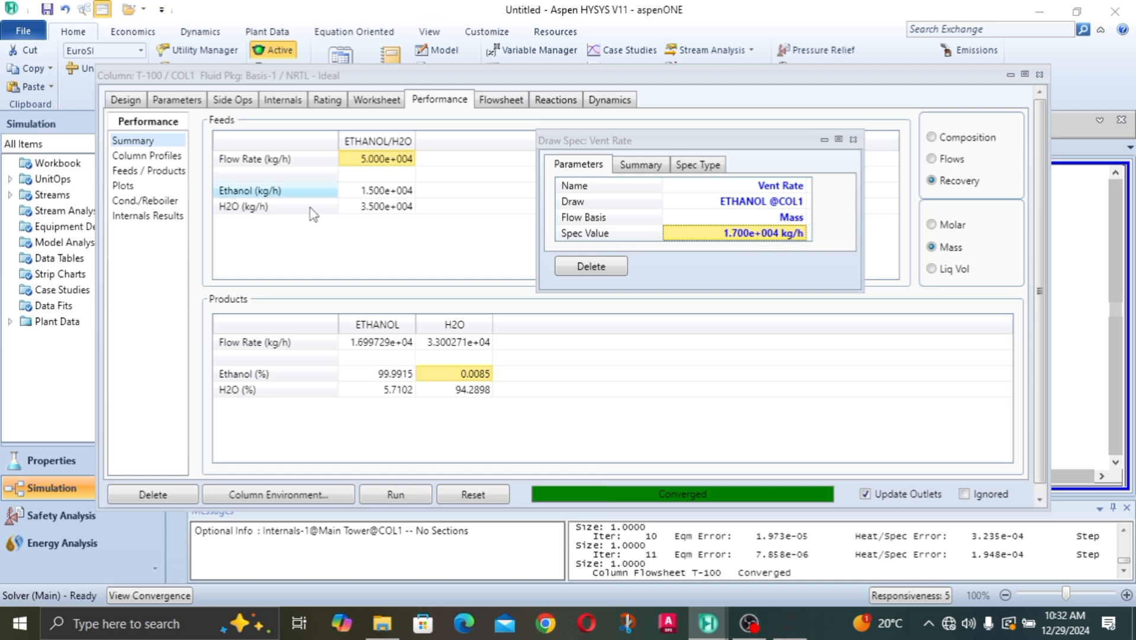
- Compare the ethanol and water recovery percentages in the ETHANOL and H2O product streams
click(390, 373)
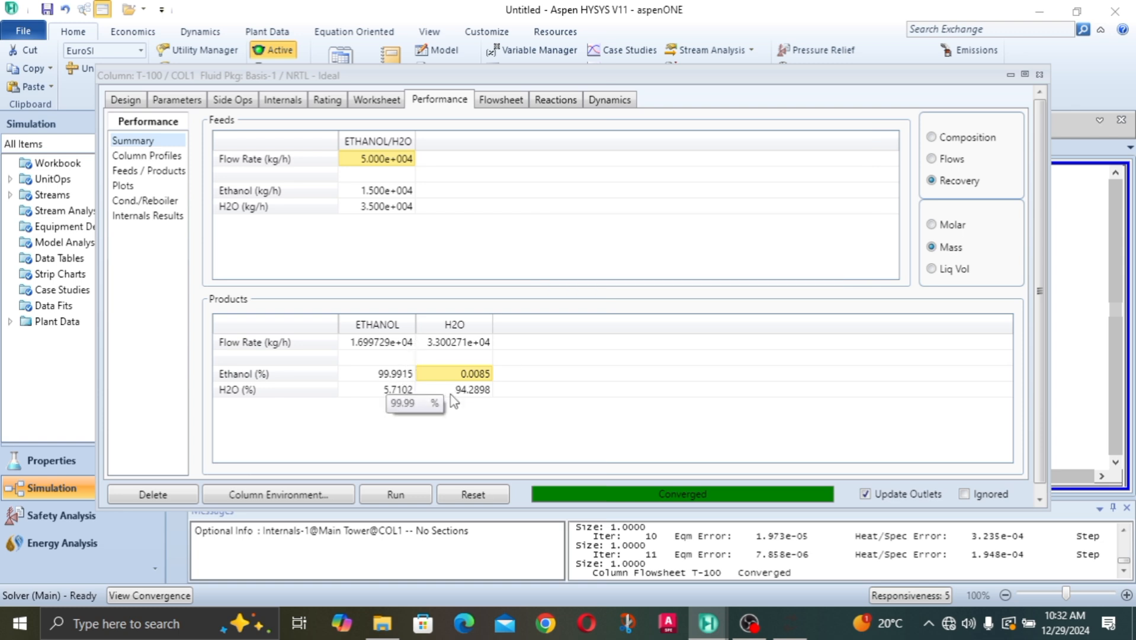
click(468, 390)
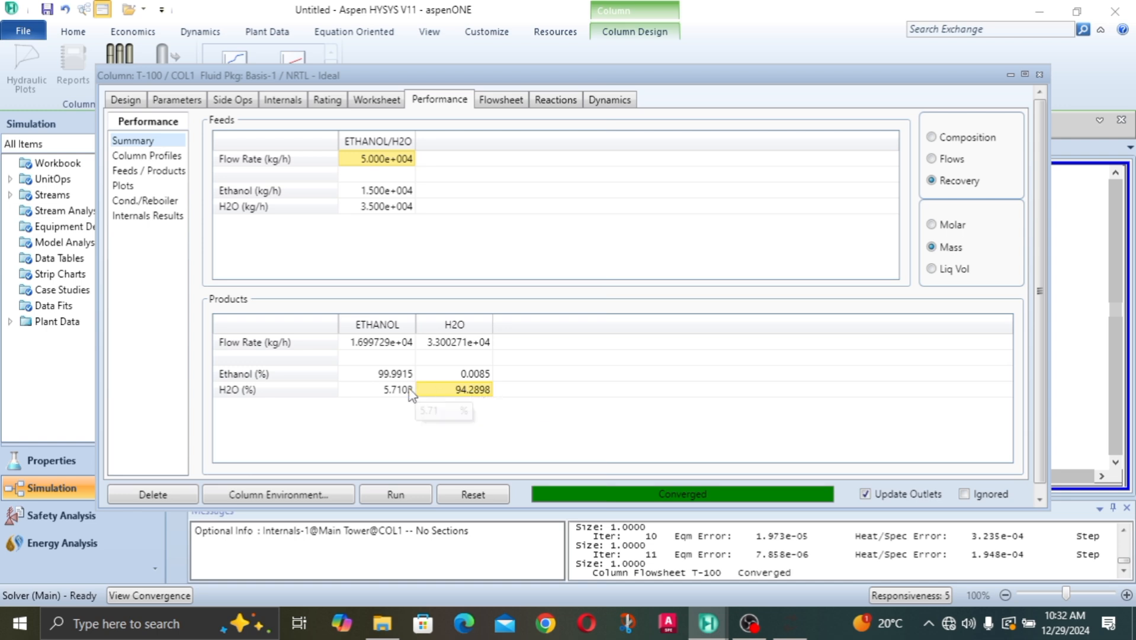
click(391, 390)
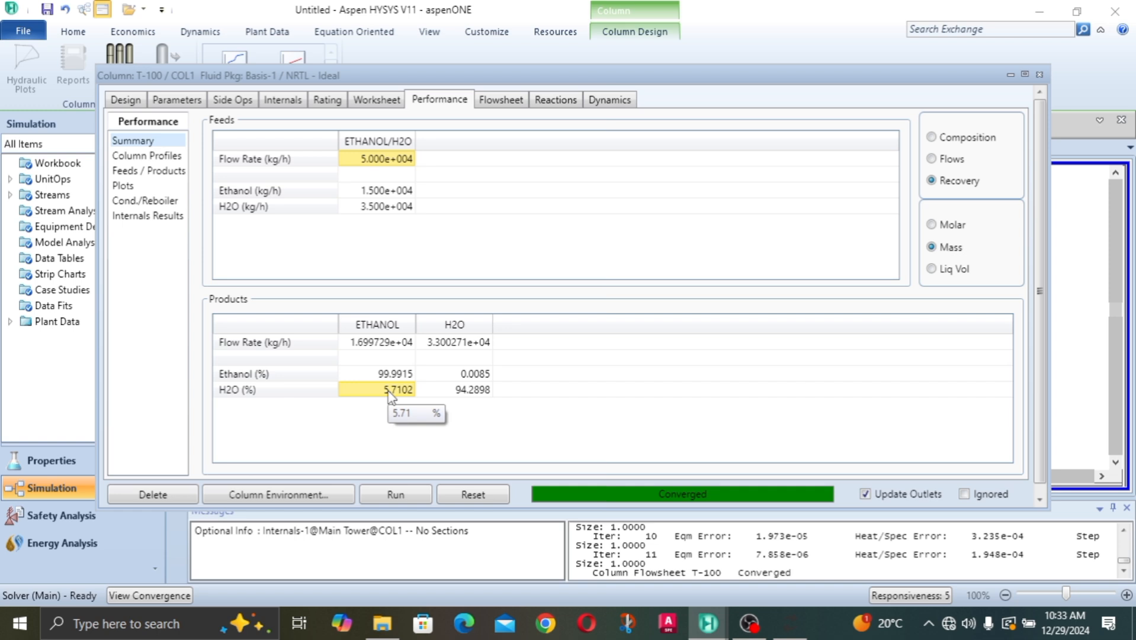
click(479, 373)
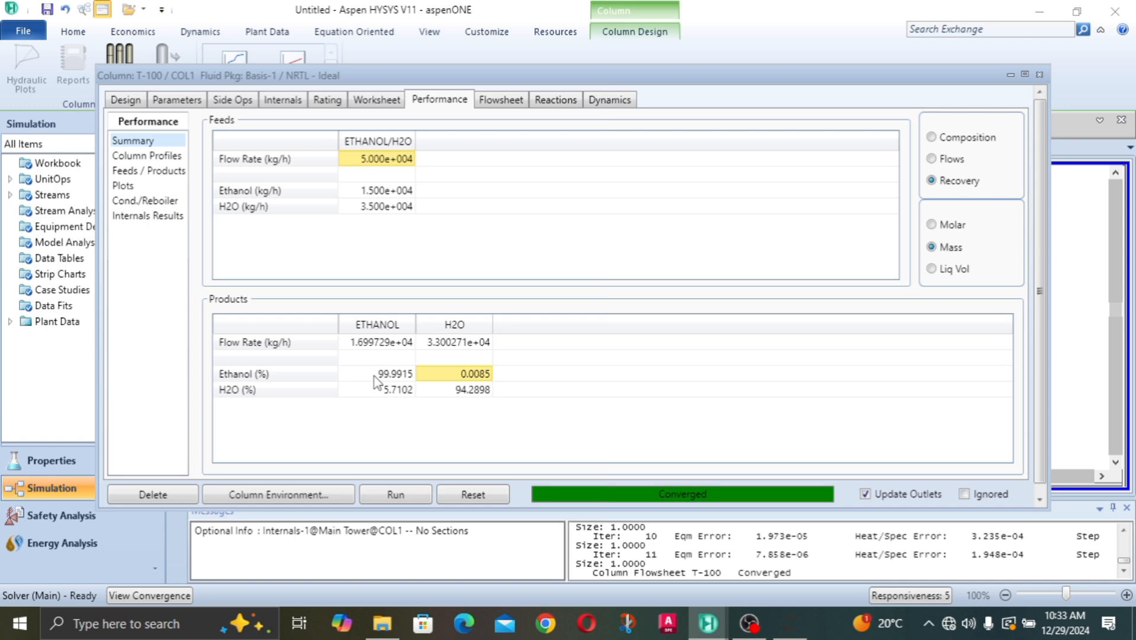
click(376, 377)
click(403, 389)
click(459, 389)
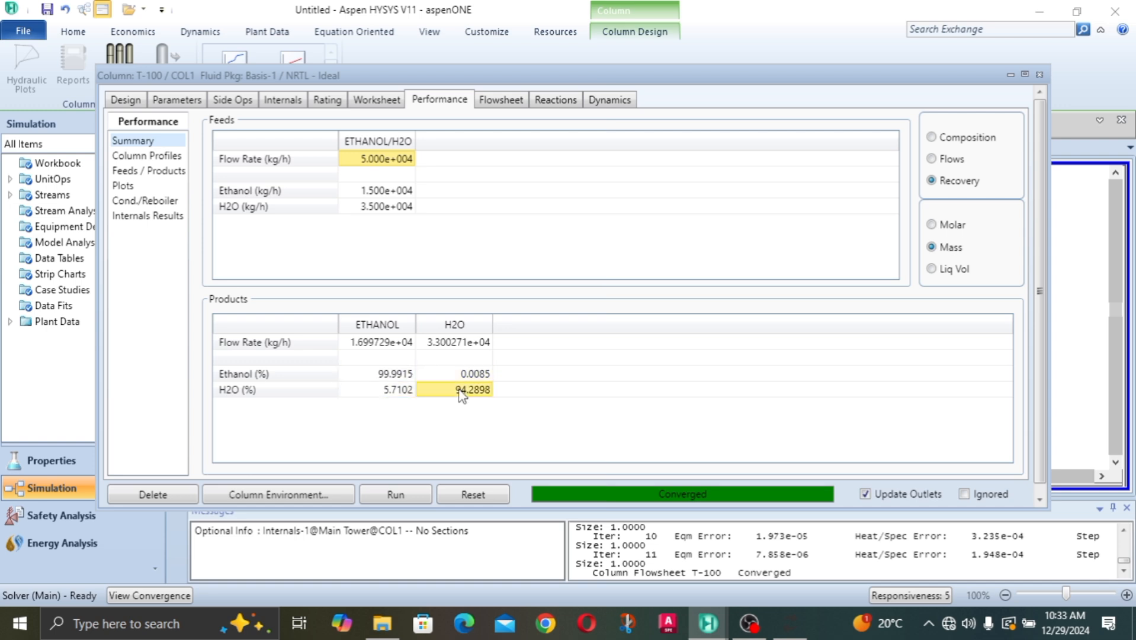
click(477, 373)
click(384, 380)
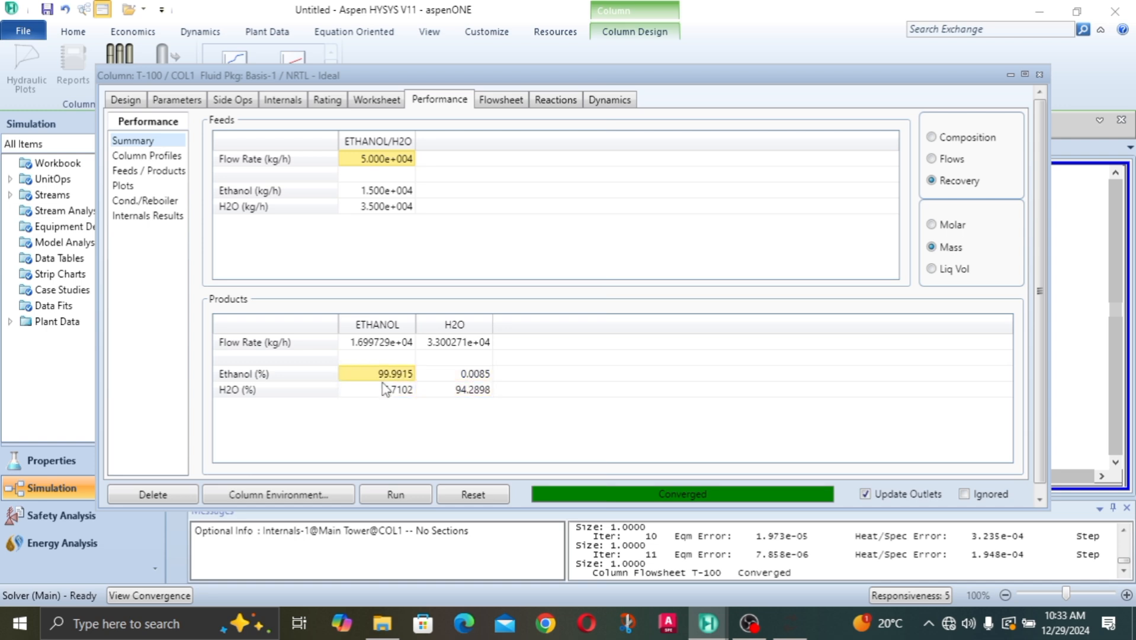
click(384, 389)
click(462, 389)
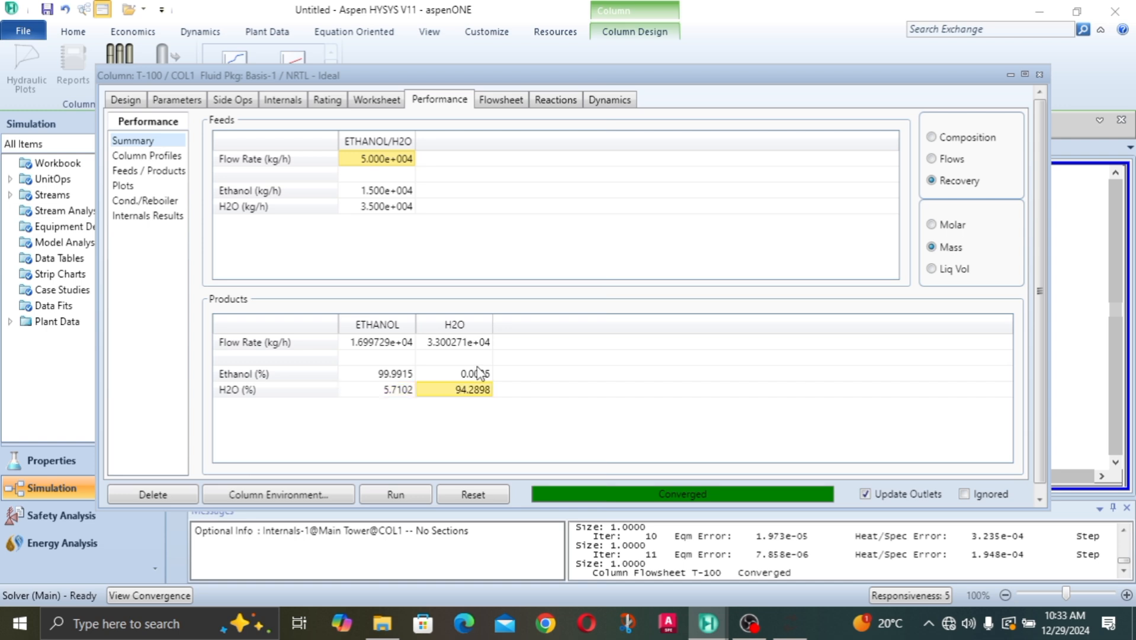
click(478, 374)
click(382, 378)
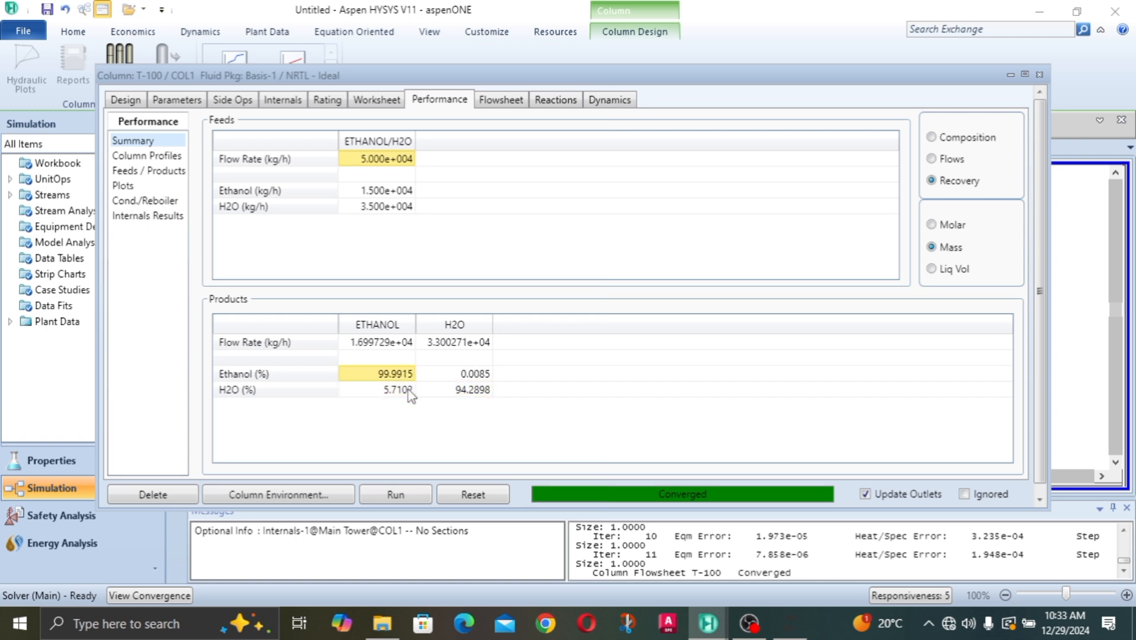
click(407, 391)
click(474, 389)
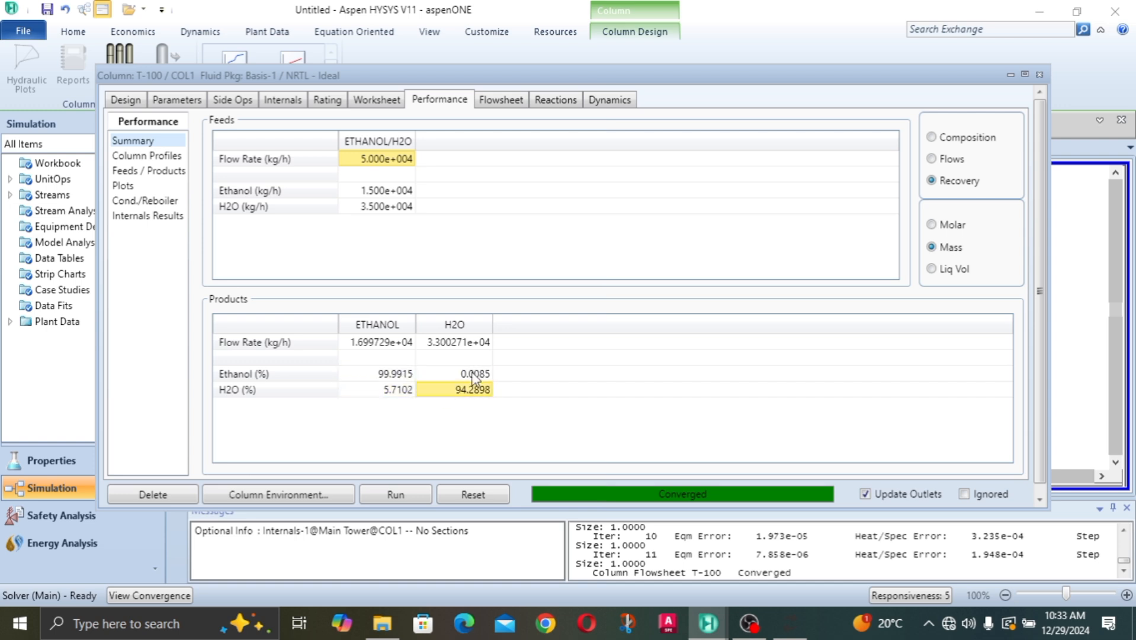
- Recheck how much ethanol and water each product stream recovers, and close the T-100 column and Vent Rate spec windows
click(472, 374)
click(396, 381)
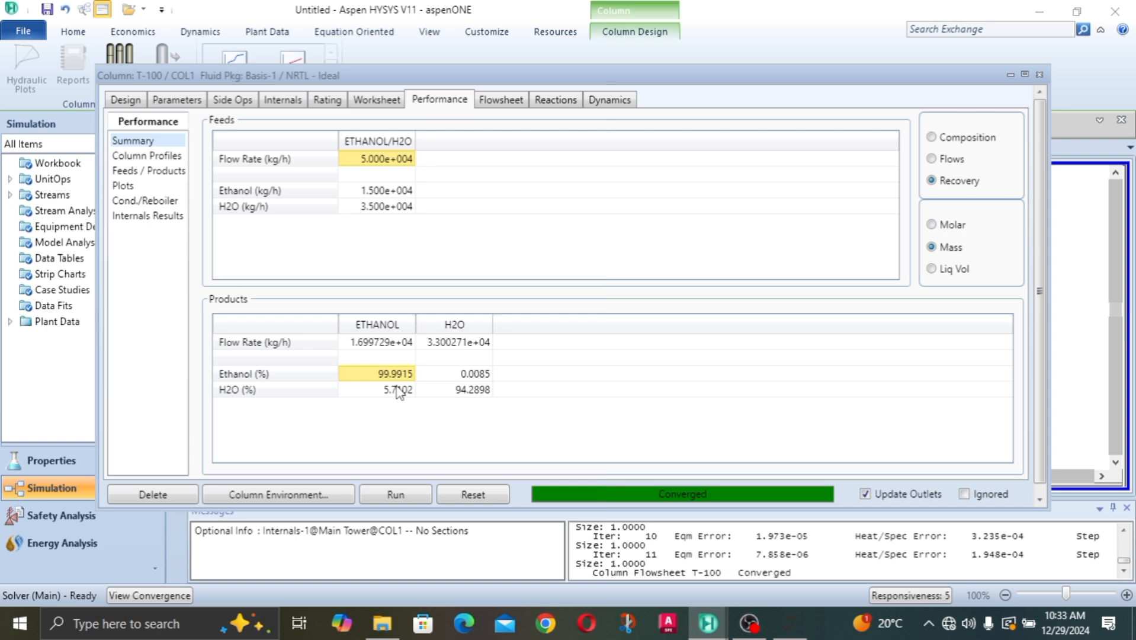
click(399, 390)
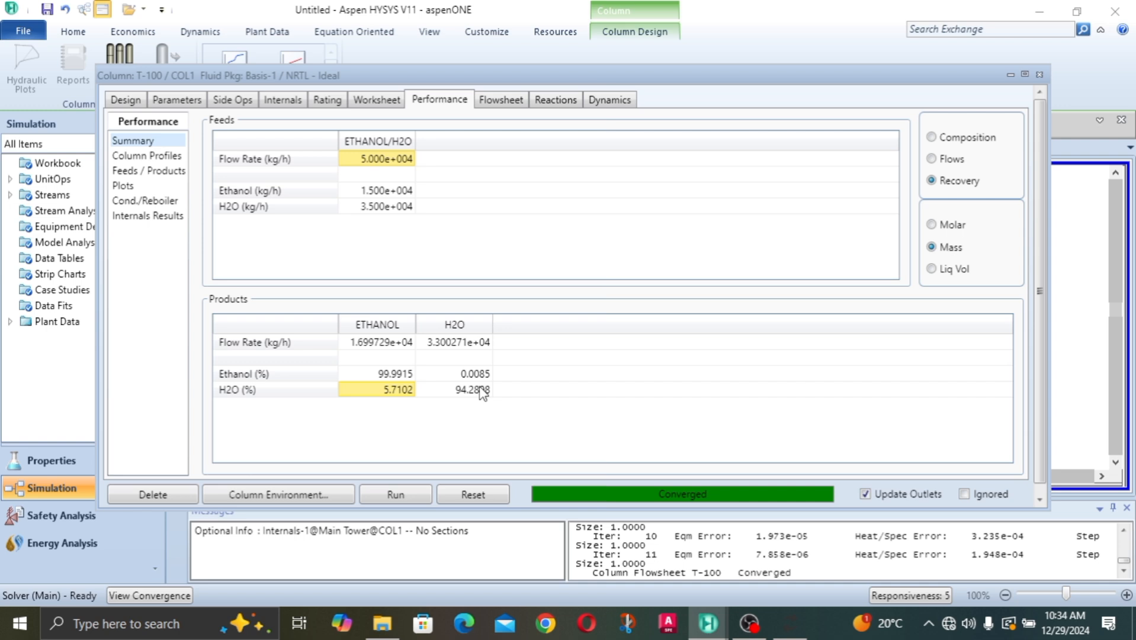
click(477, 392)
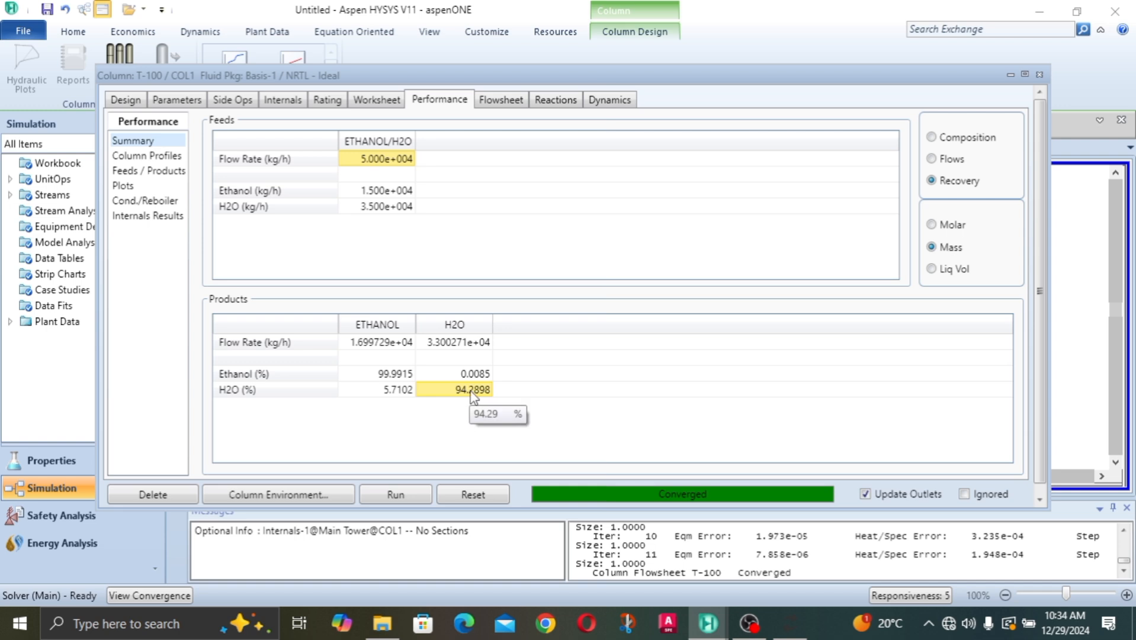
click(403, 391)
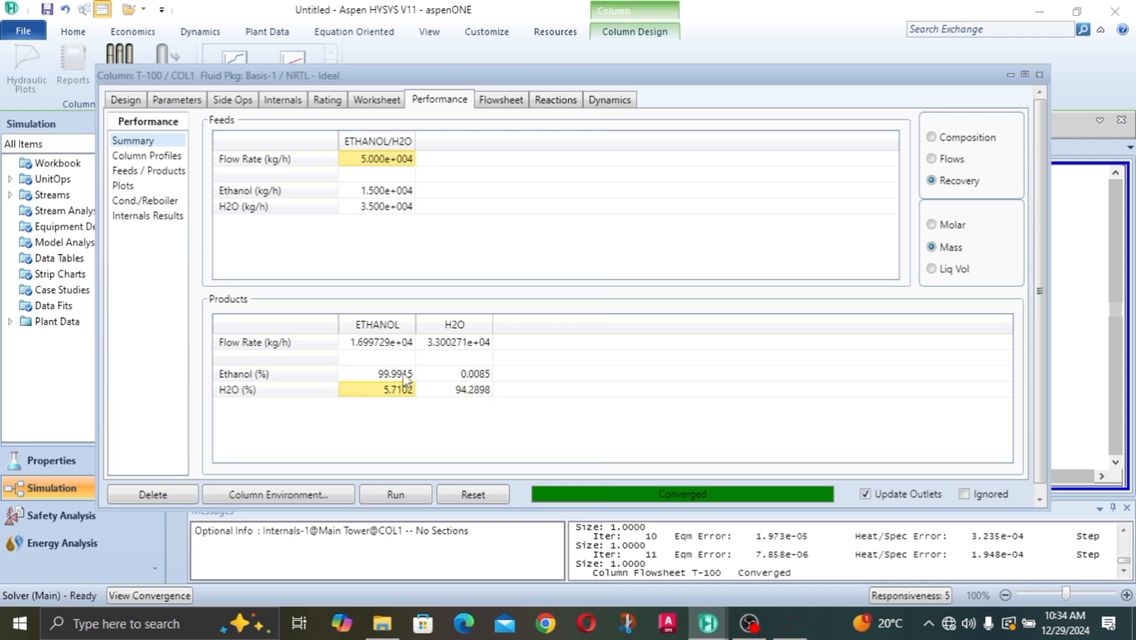
click(405, 378)
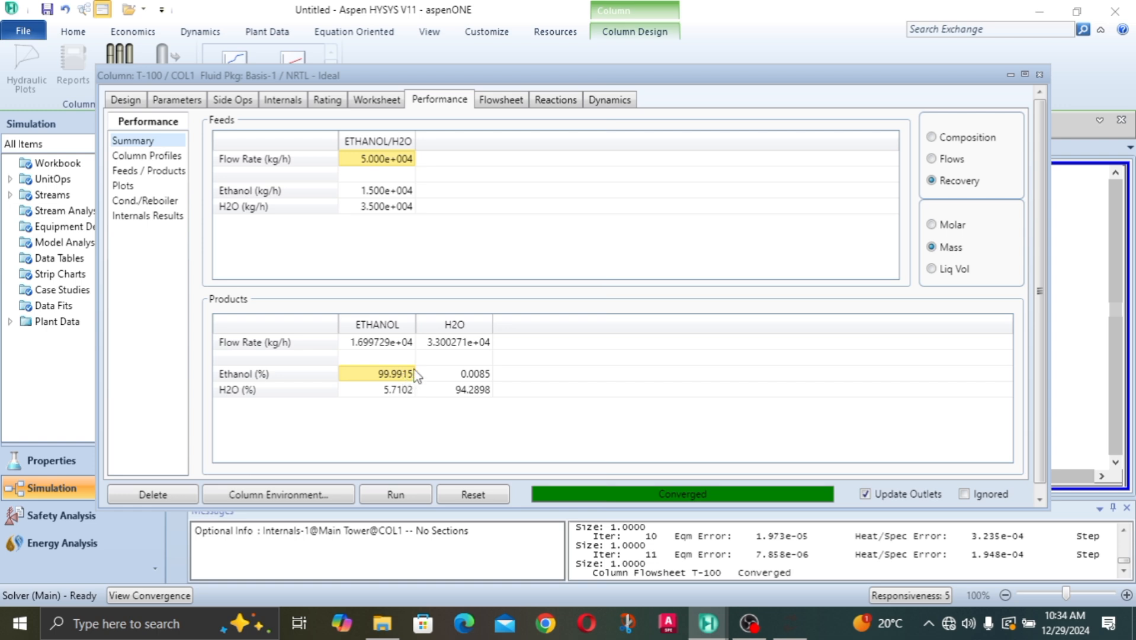
click(487, 378)
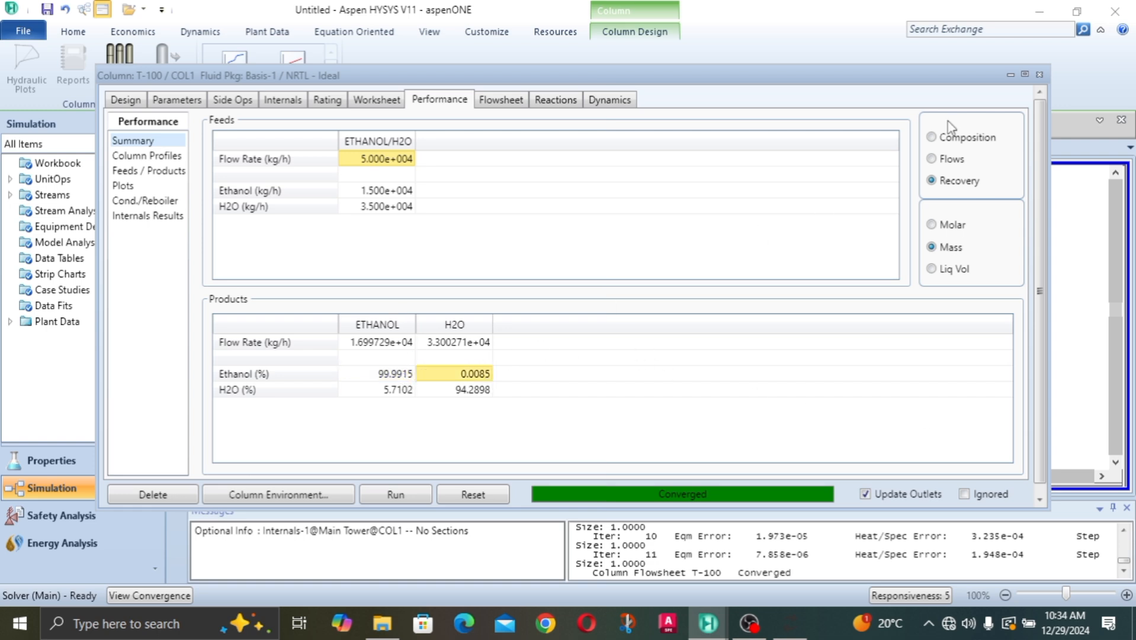
click(1039, 75)
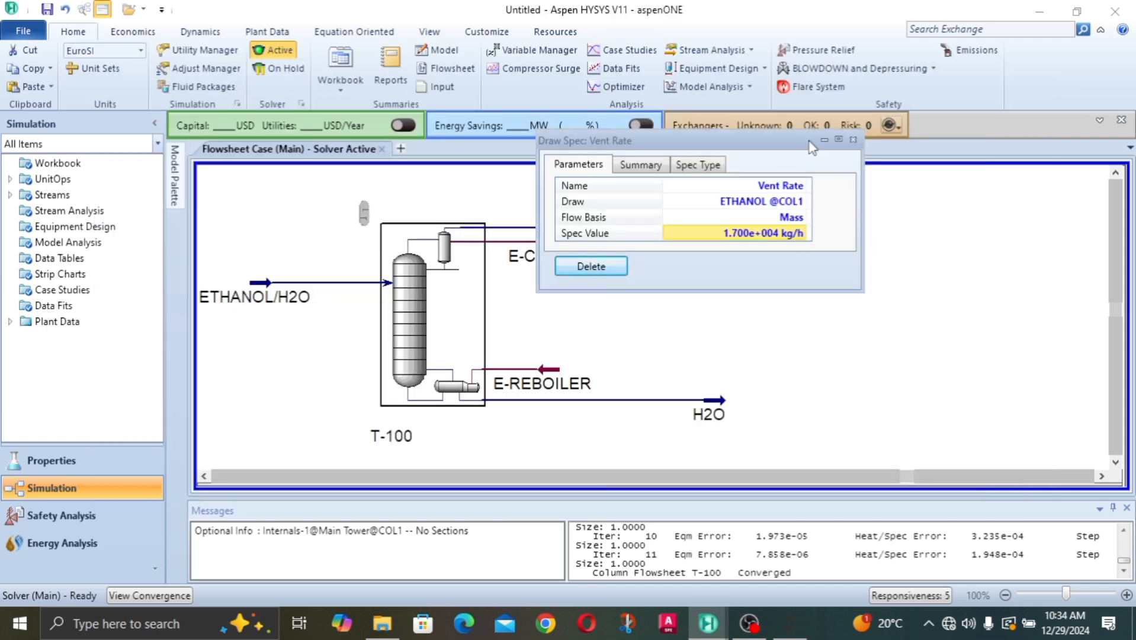
click(853, 139)
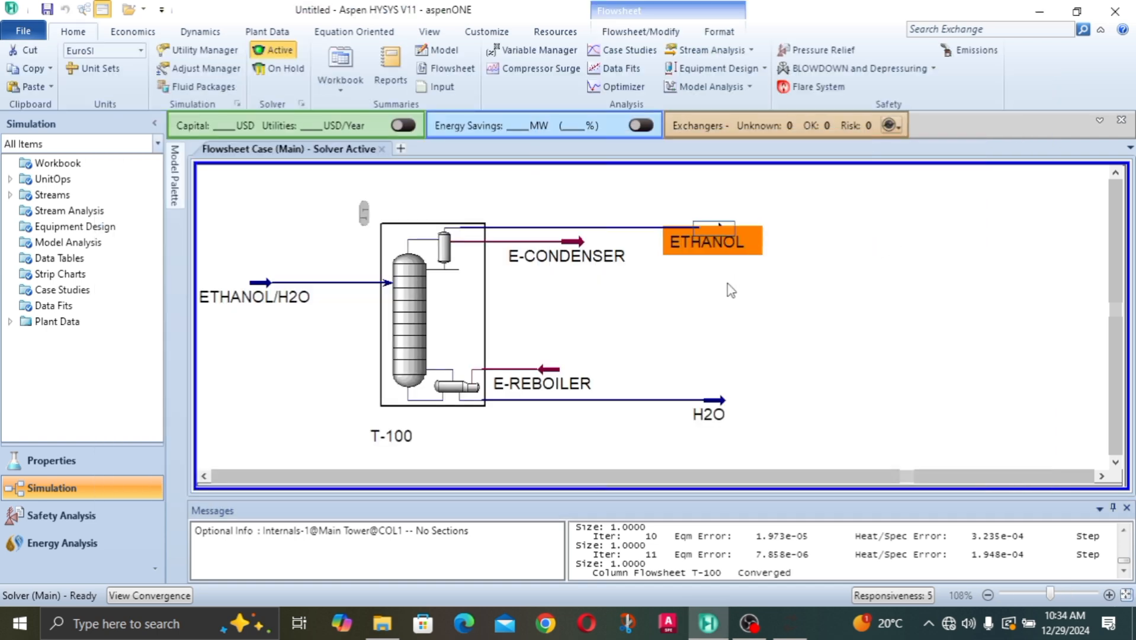
- Examine the ethanol and water mass fractions in the composition of the ETHANOL product stream
double_click(737, 241)
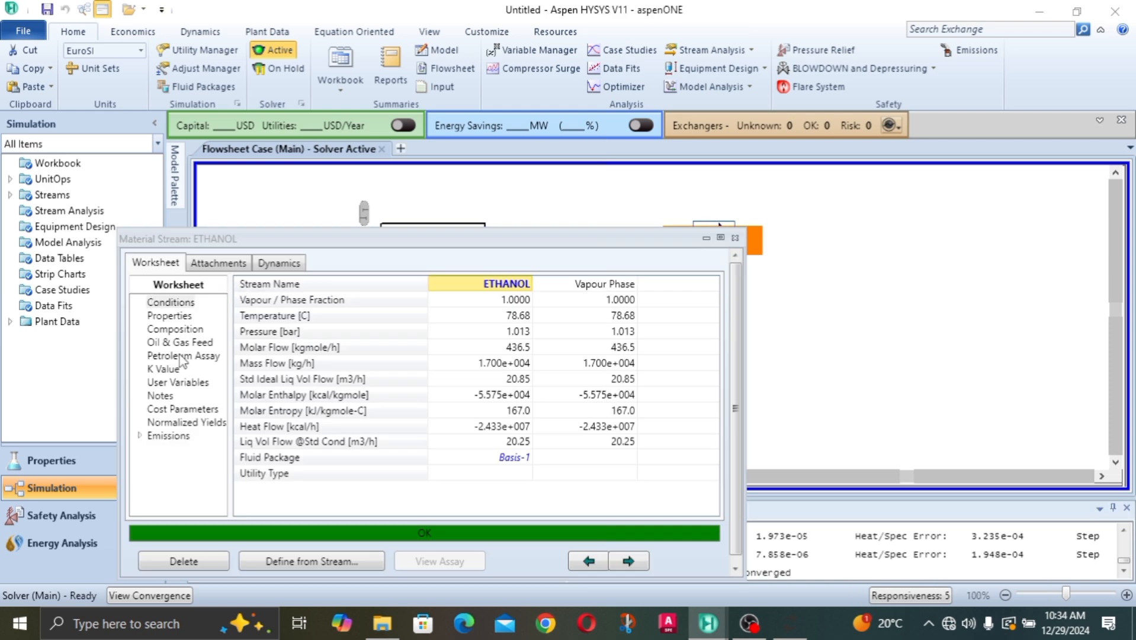
click(174, 332)
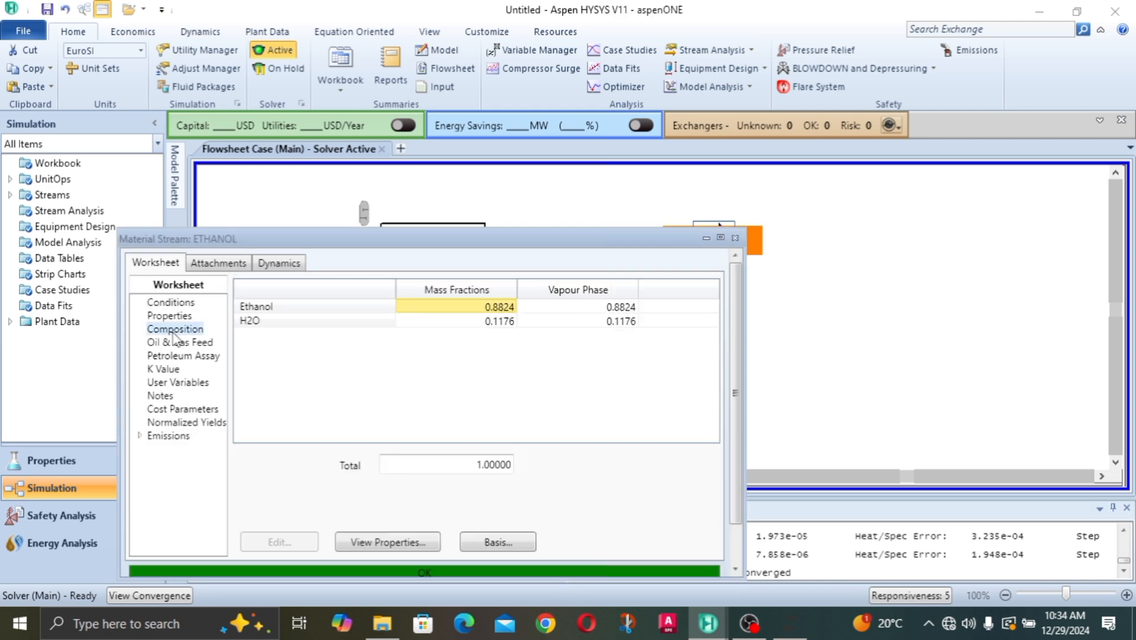
click(508, 323)
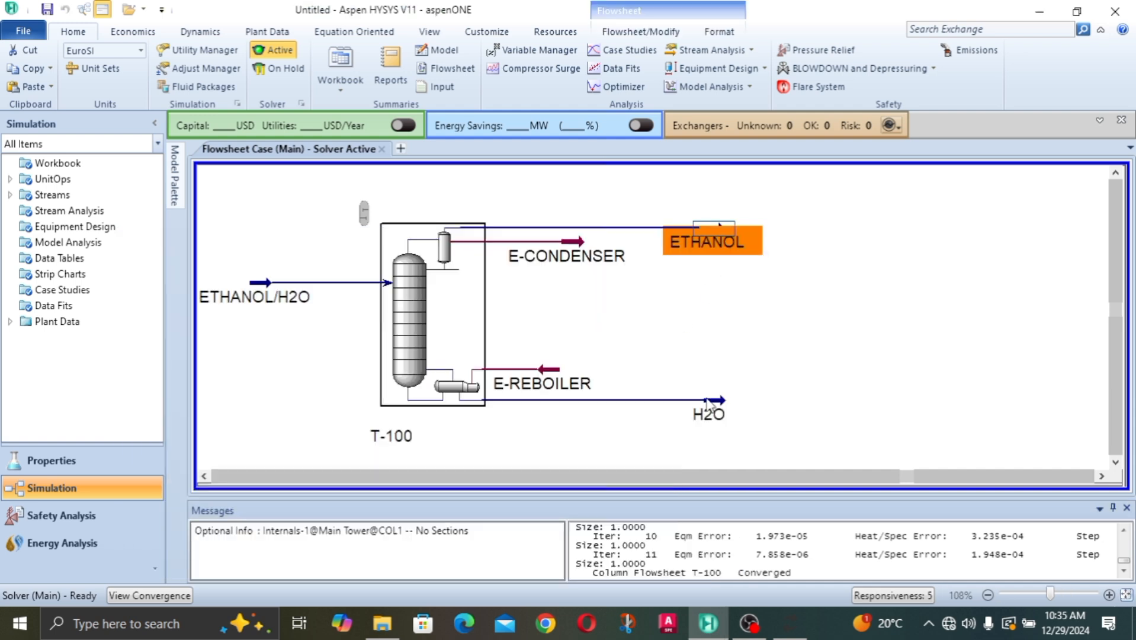
- Examine the ethanol and water mass fractions of the H2O product stream, and close the stream window
click(707, 403)
double_click(704, 403)
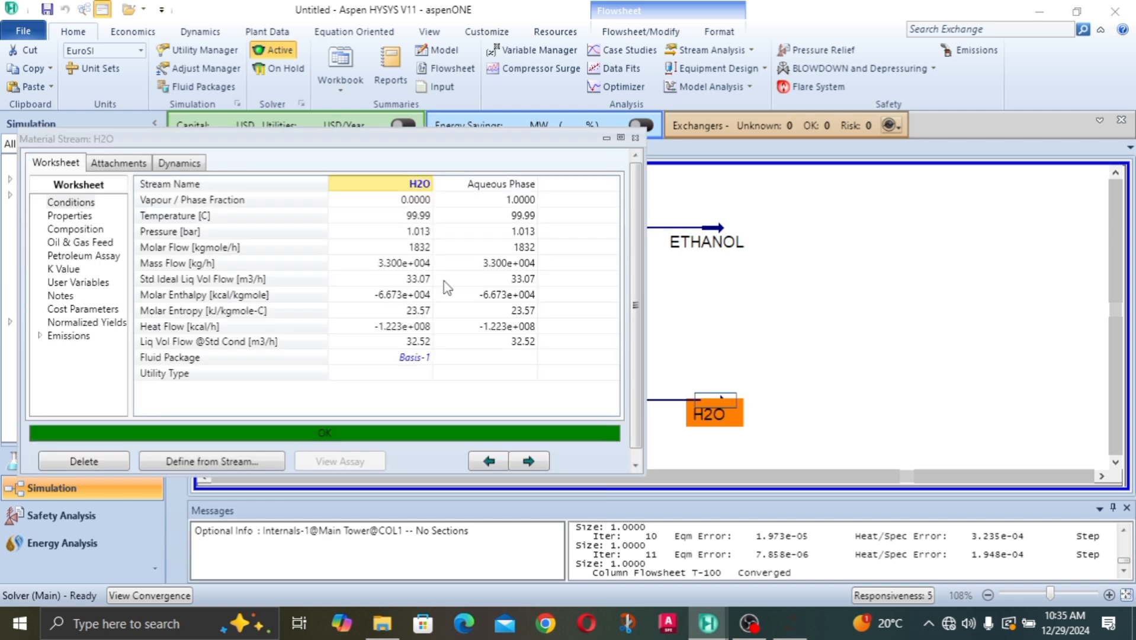
click(83, 230)
click(395, 224)
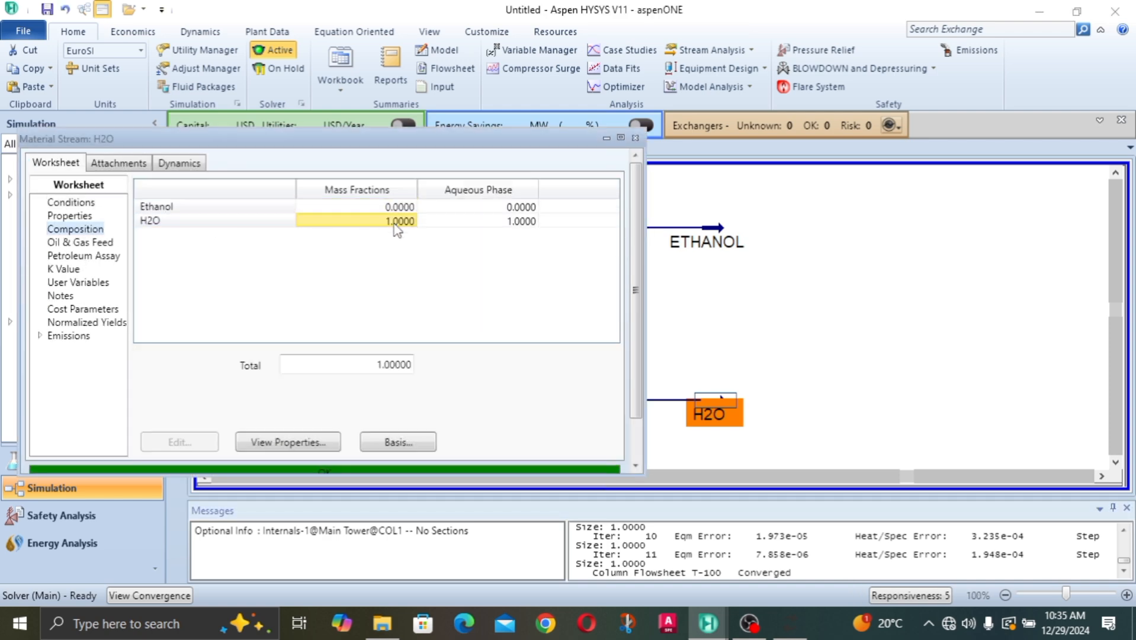
click(393, 210)
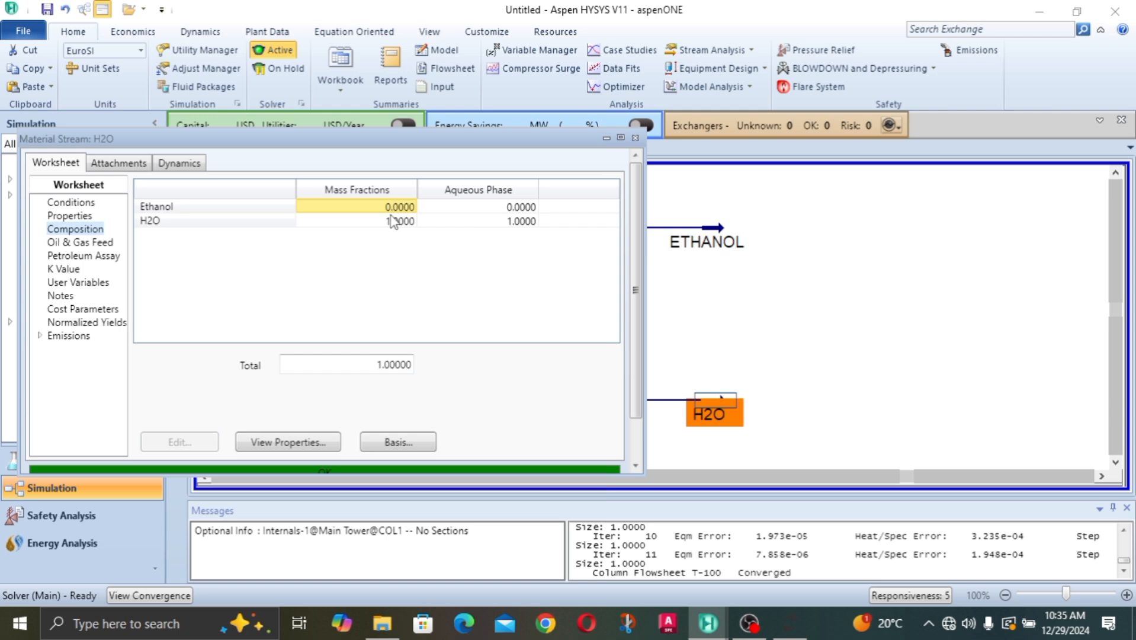
click(391, 217)
click(392, 211)
click(634, 140)
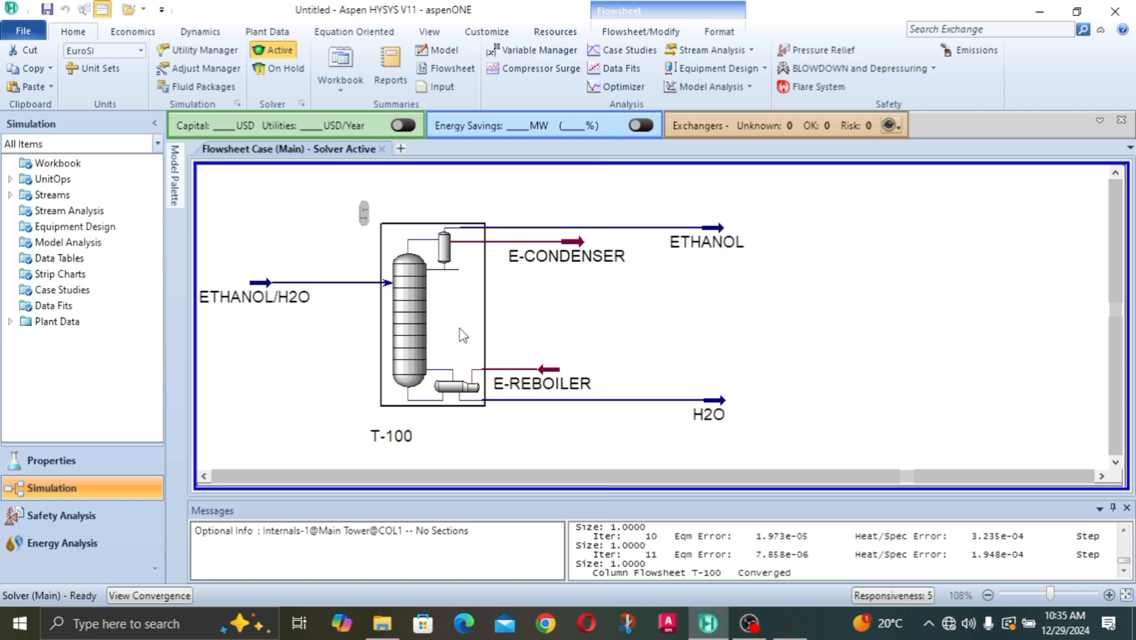
- Review column T-100's Vent Rate specification and its performance summary of component recoveries, and return to the flowsheet
click(728, 419)
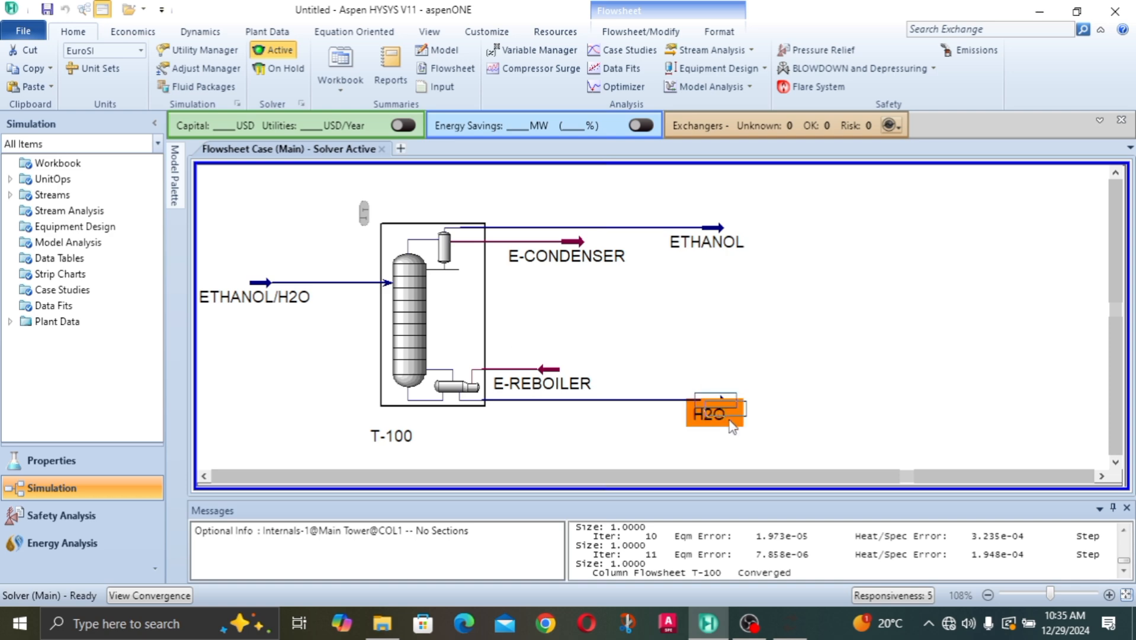
double_click(396, 298)
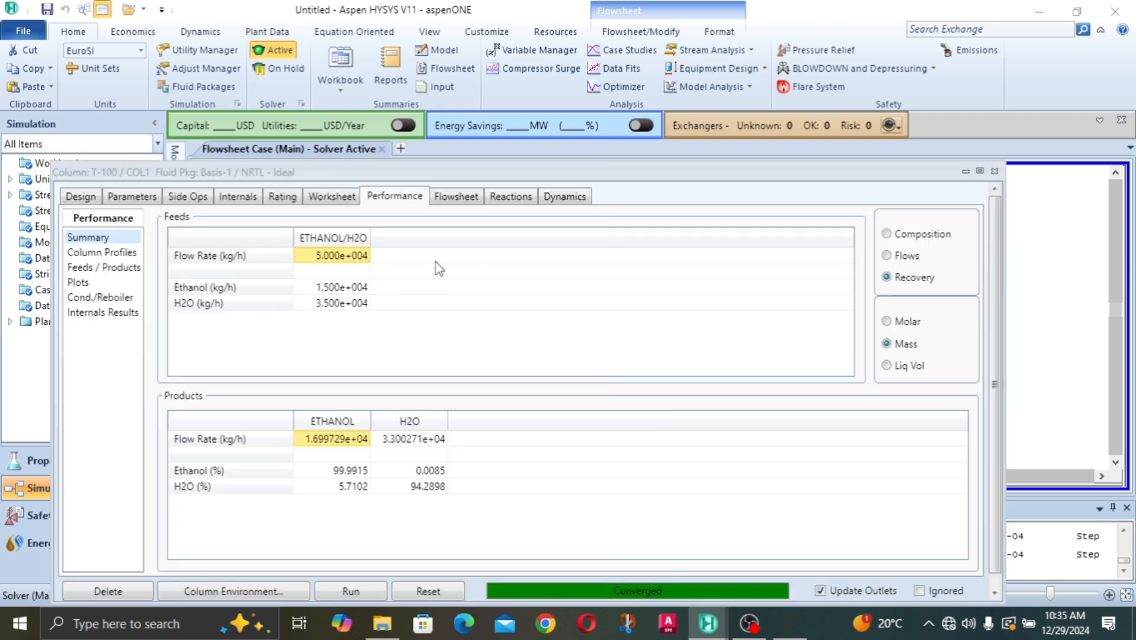
click(87, 199)
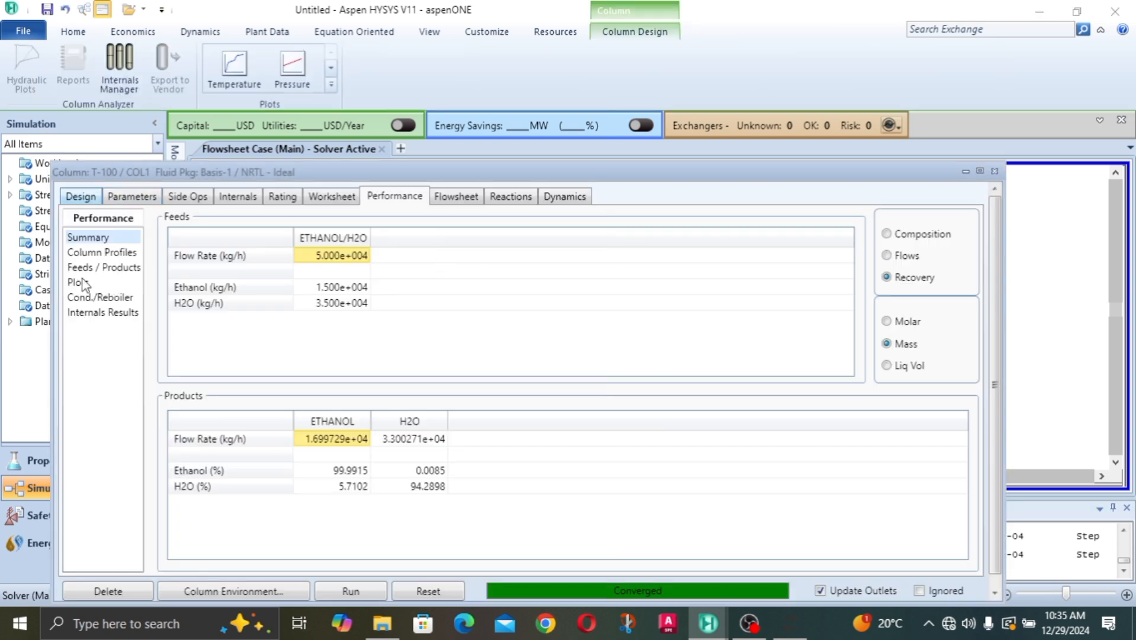
click(82, 268)
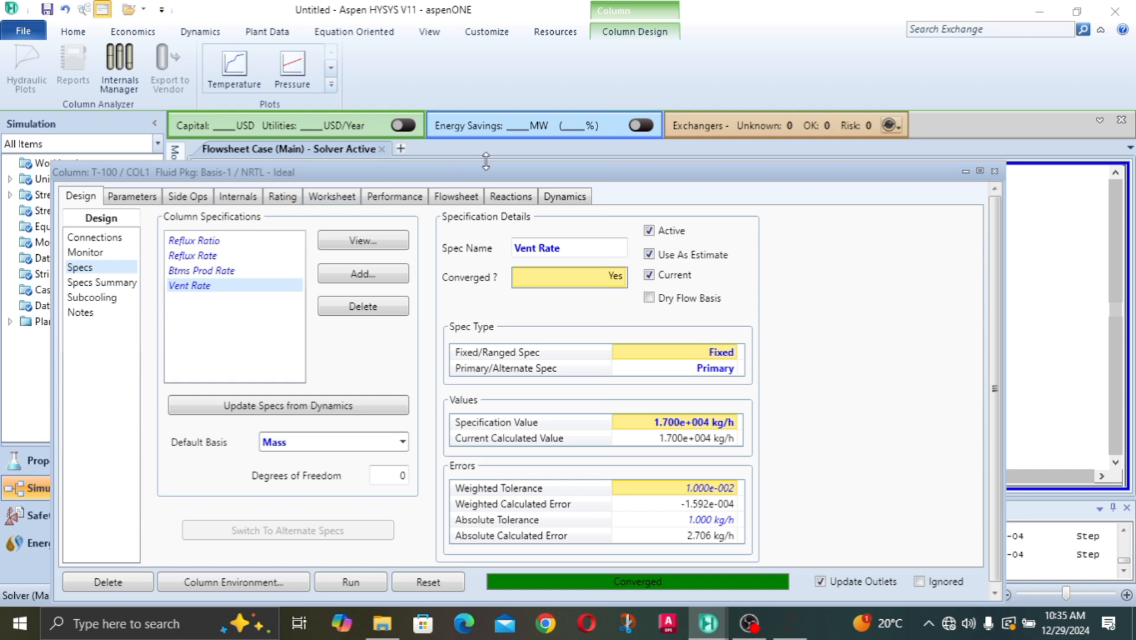
drag(486, 176, 494, 105)
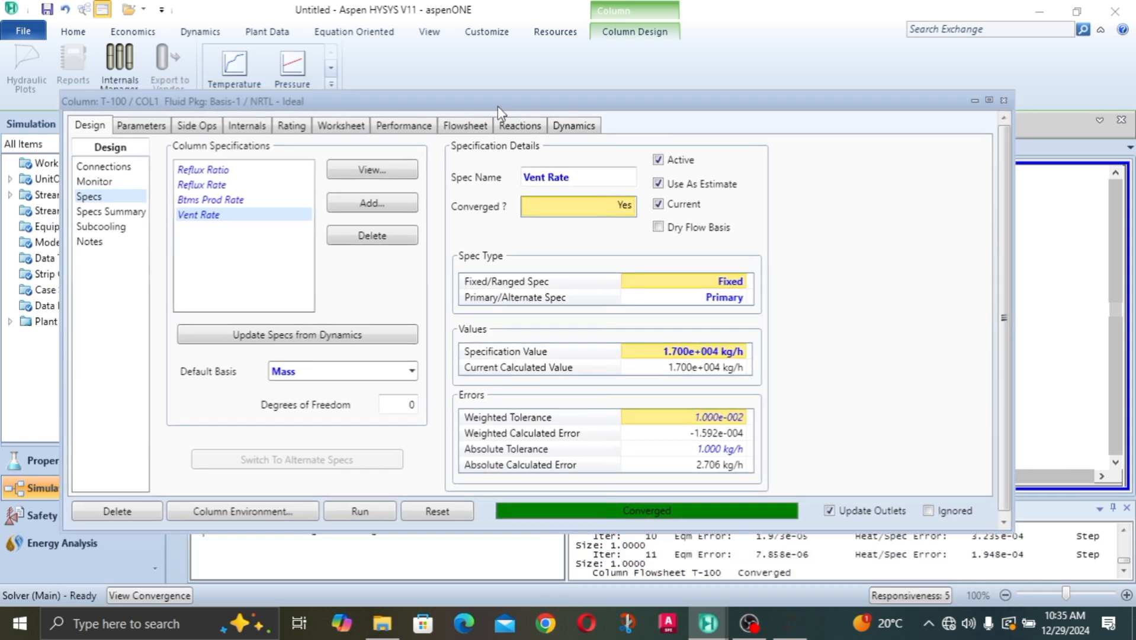
click(395, 127)
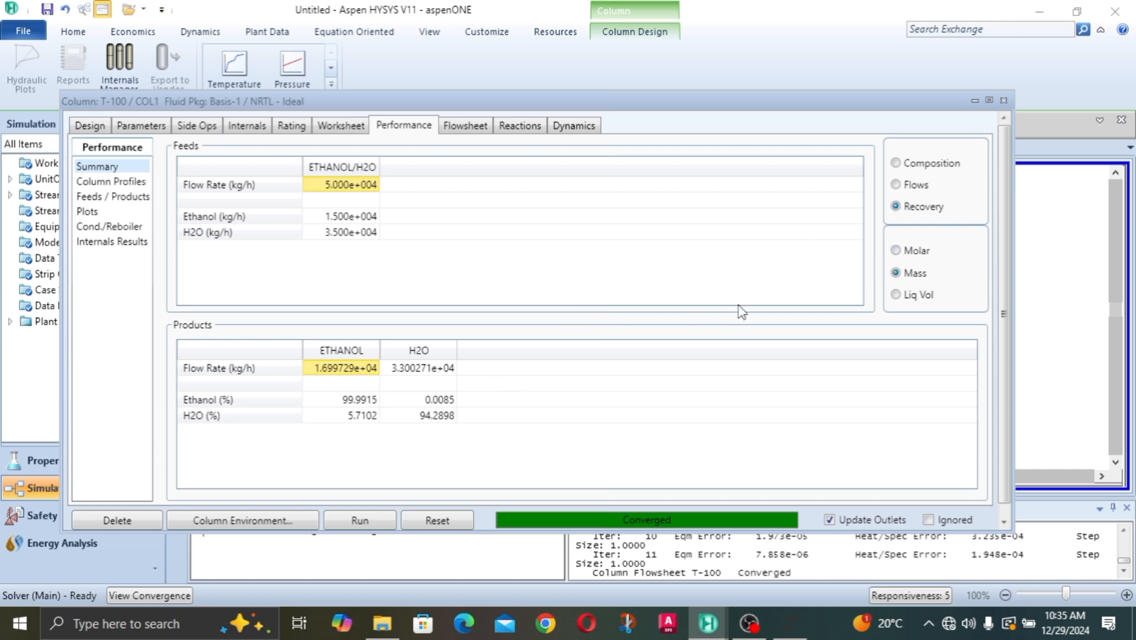
scroll(743, 313, down, 1)
scroll(794, 332, up, 1)
click(1003, 101)
click(826, 248)
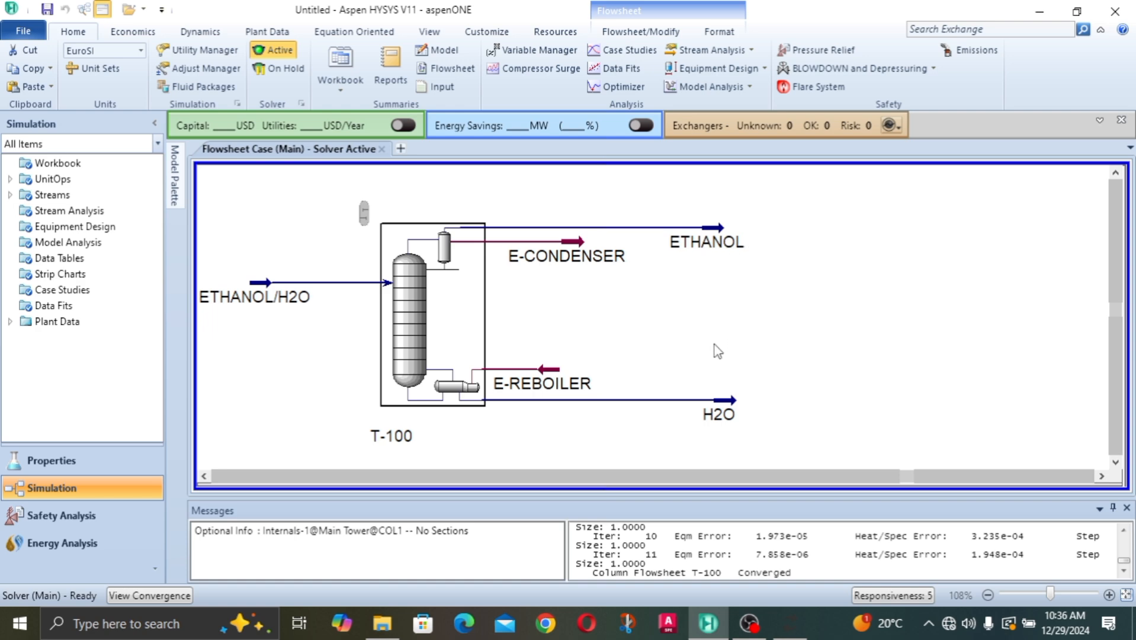
click(203, 476)
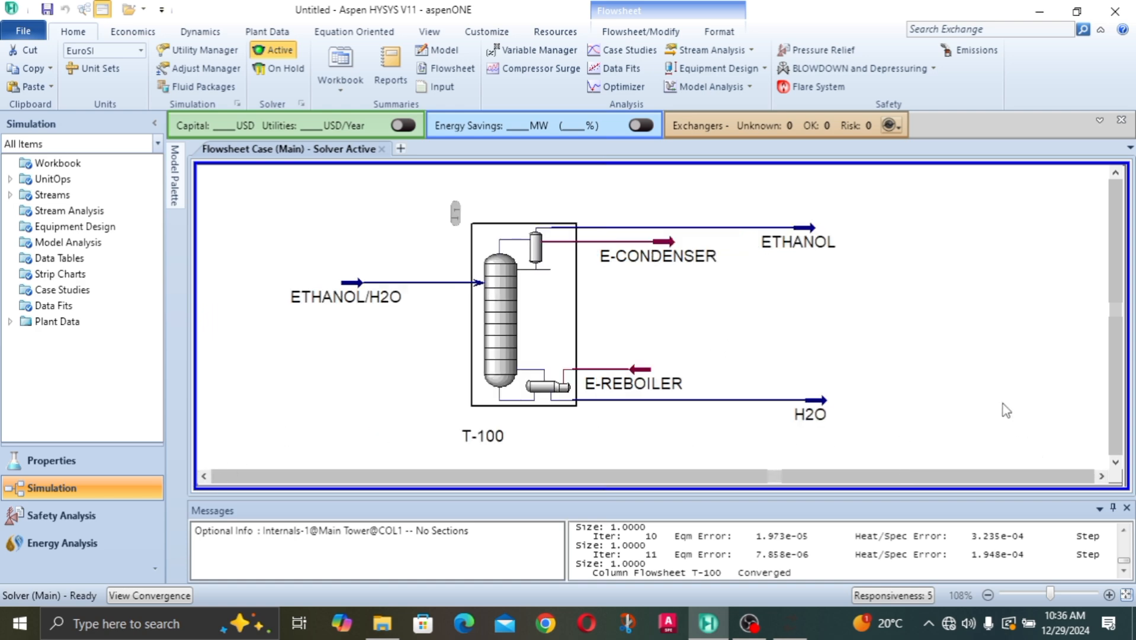